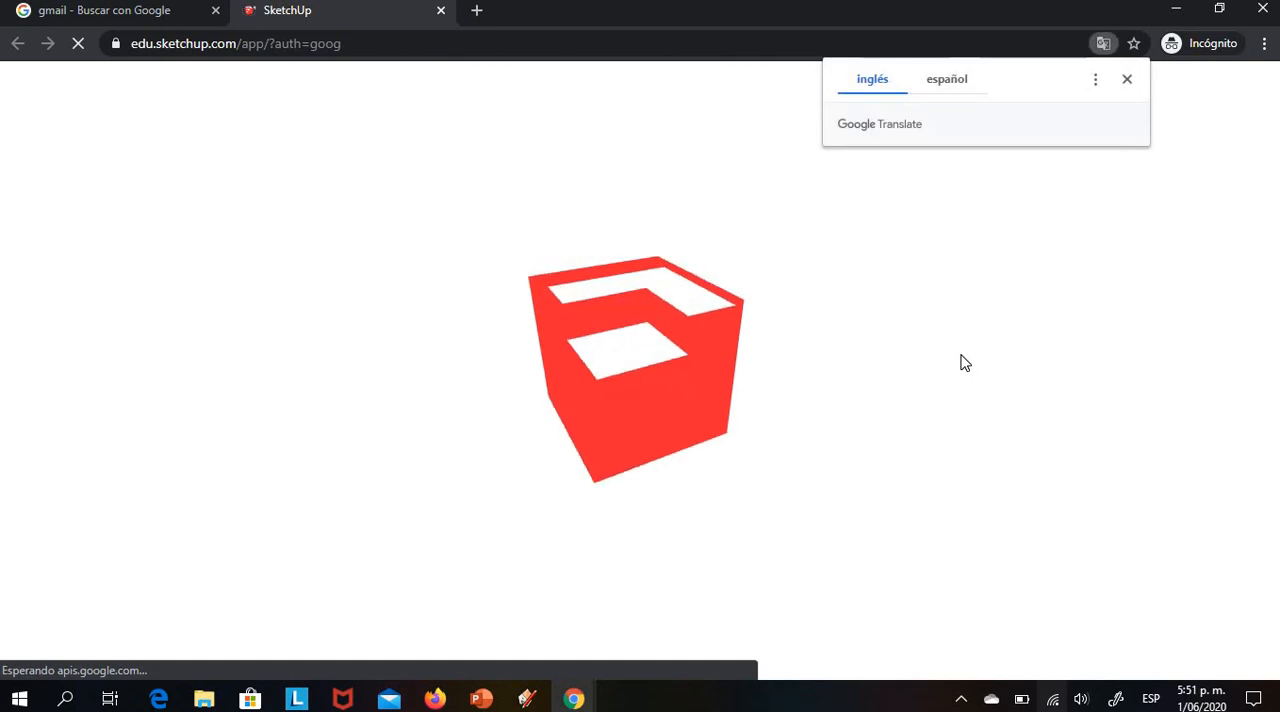
# Dismiss the translation prompt and create a new model from the simple millimetre template
pyautogui.click(1127, 80)
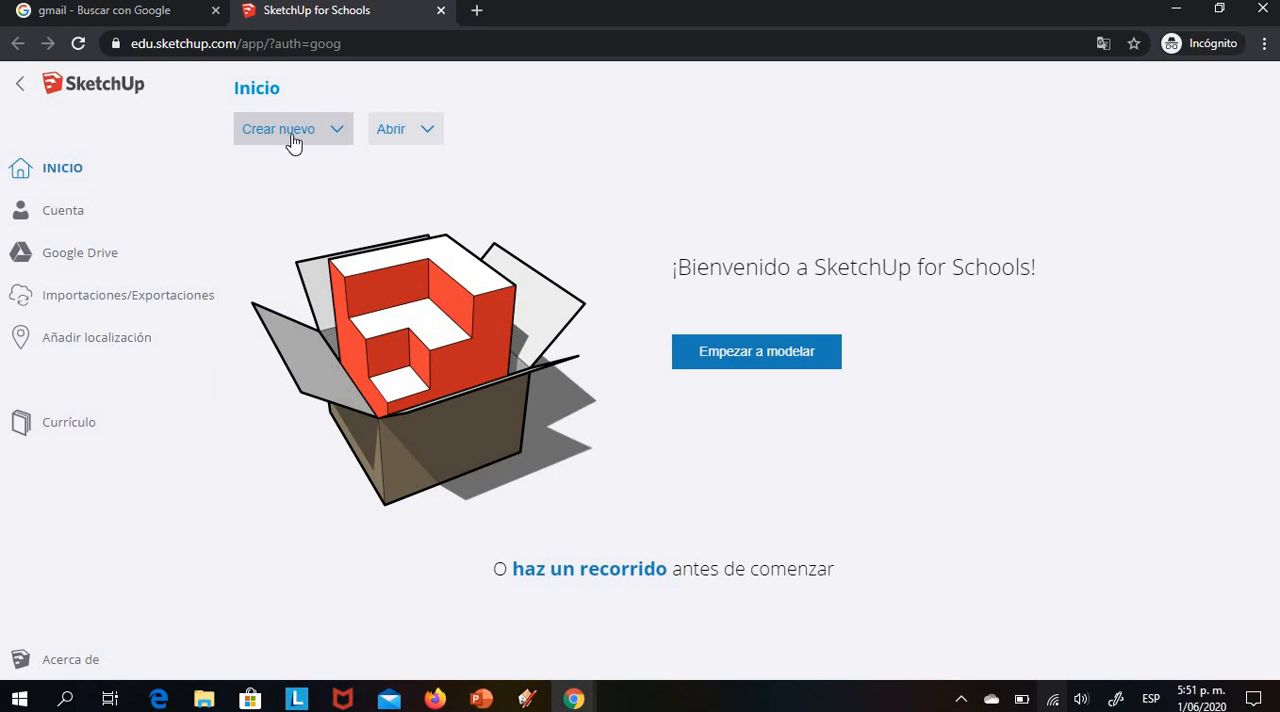
pyautogui.click(292, 140)
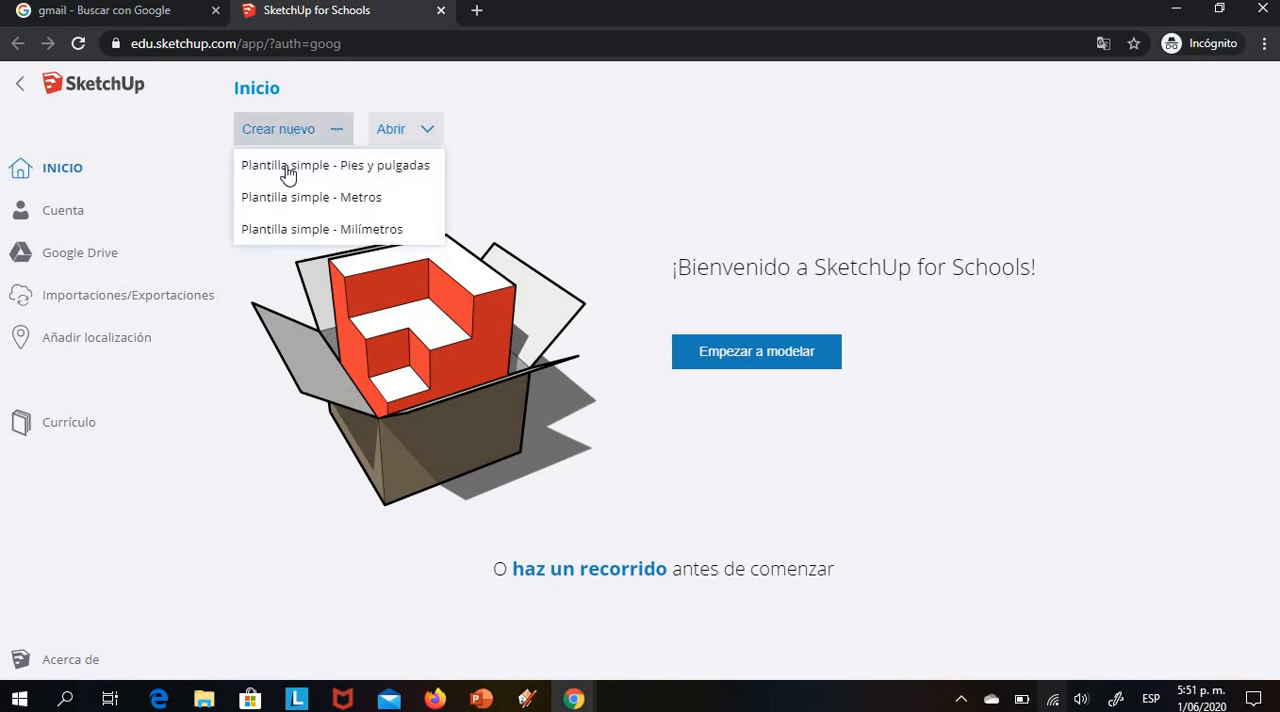
pyautogui.click(306, 232)
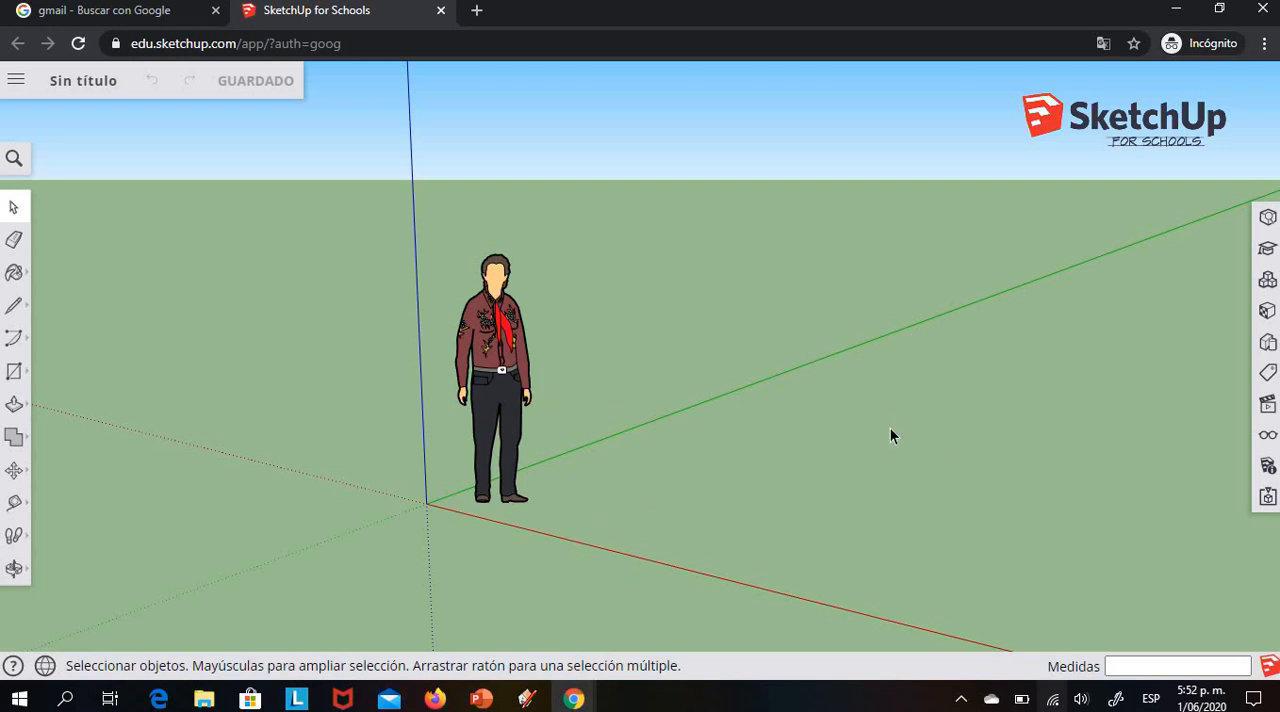
# Move the human figure away from the origin, onto the open ground behind the axes
pyautogui.scroll(-1, 783, 377)
pyautogui.scroll(1, 783, 377)
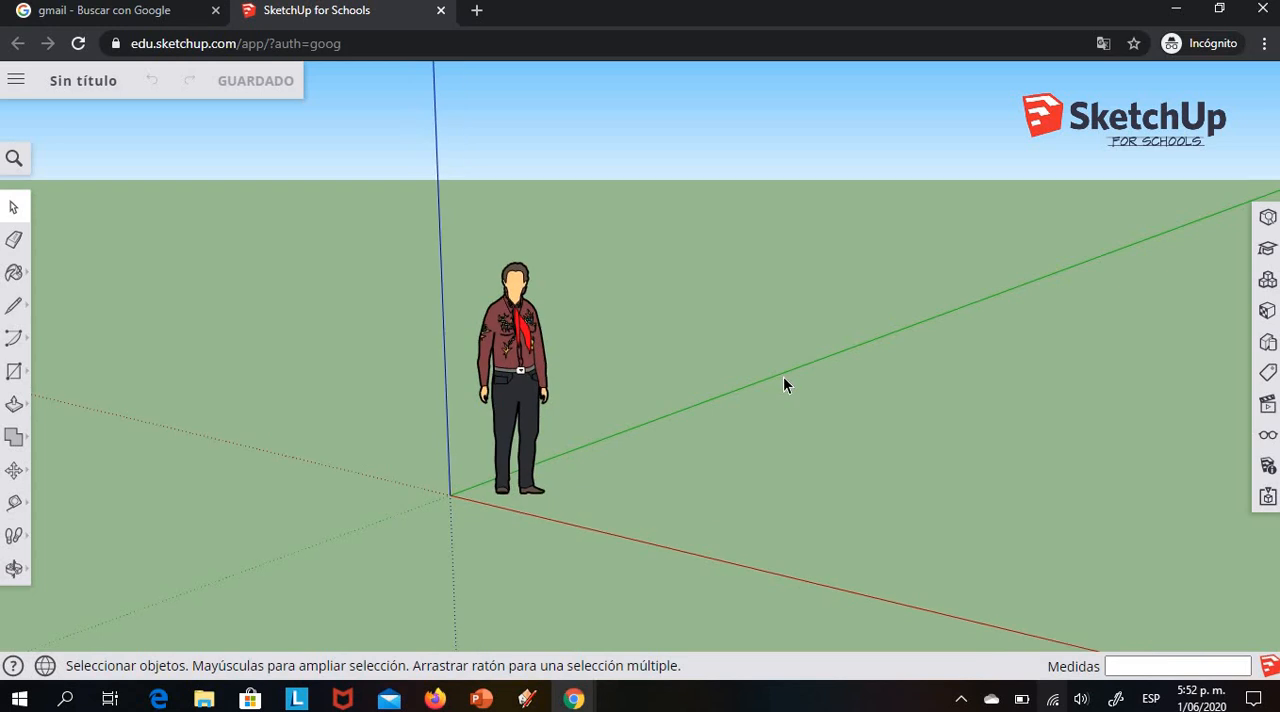
pyautogui.scroll(-1, 783, 377)
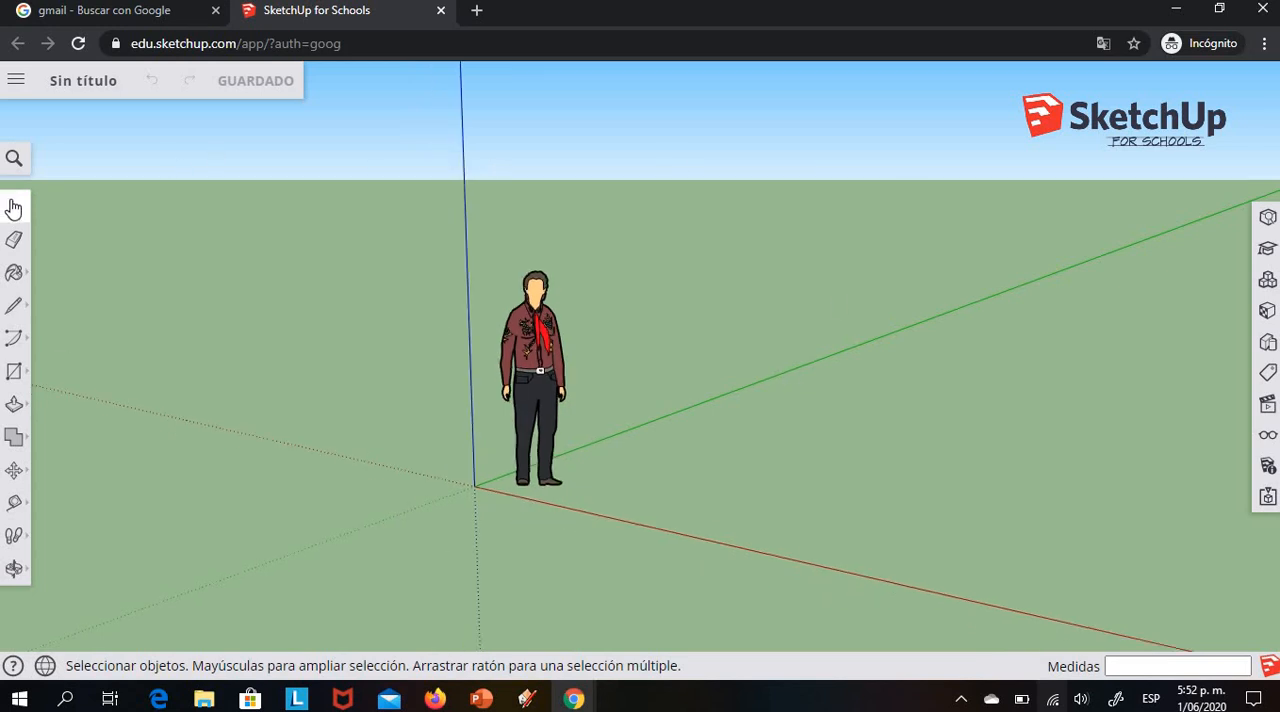
pyautogui.moveTo(497, 258); pyautogui.dragTo(604, 515)
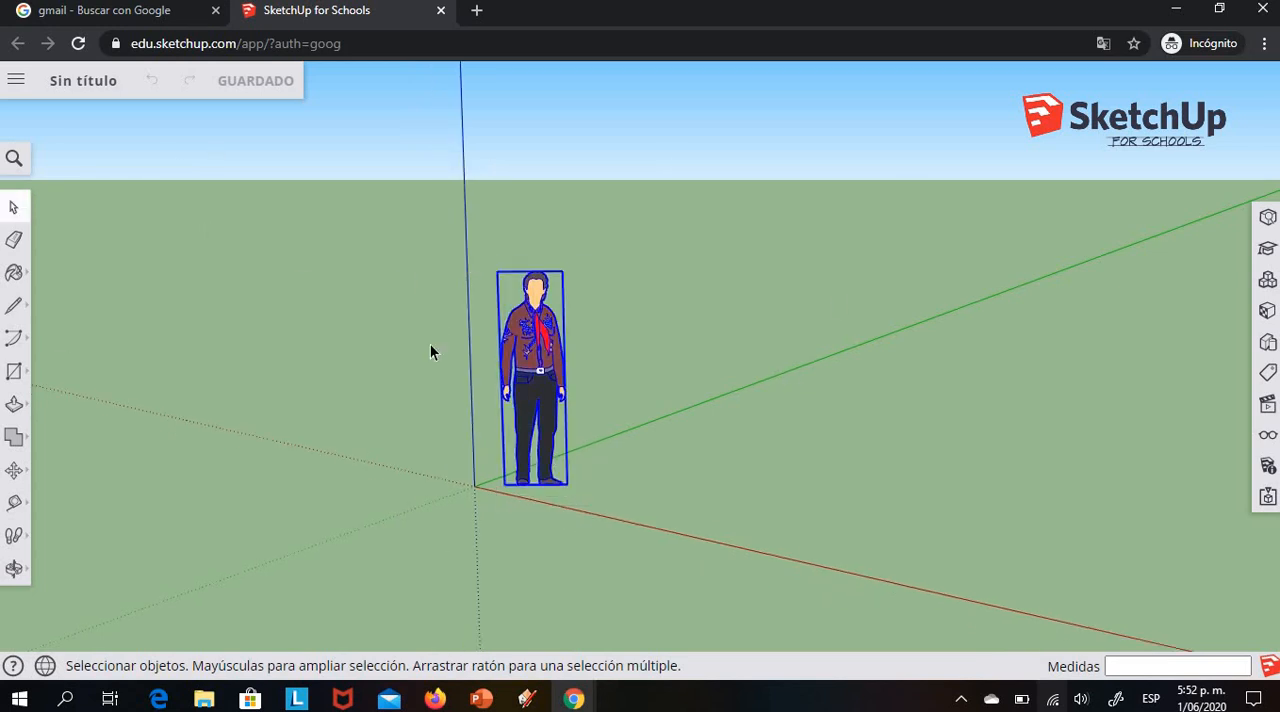
pyautogui.click(14, 470)
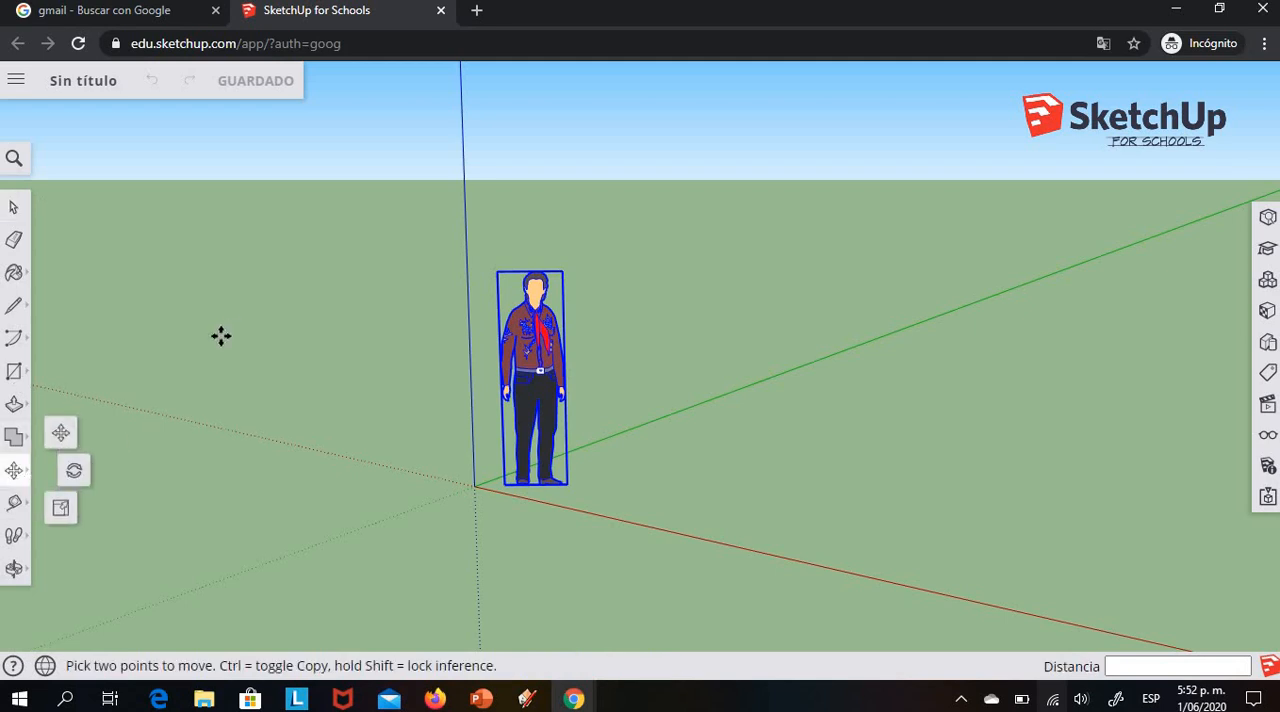
pyautogui.click(540, 389)
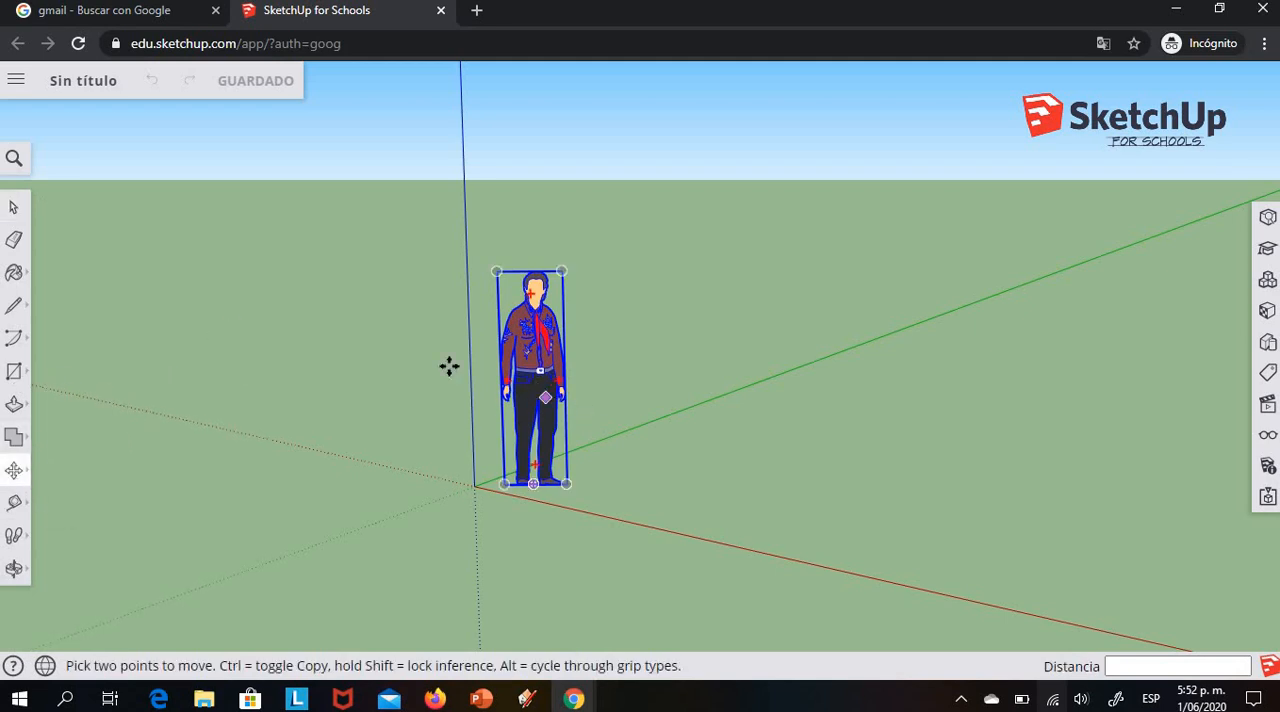
pyautogui.click(323, 305)
pyautogui.click(368, 333)
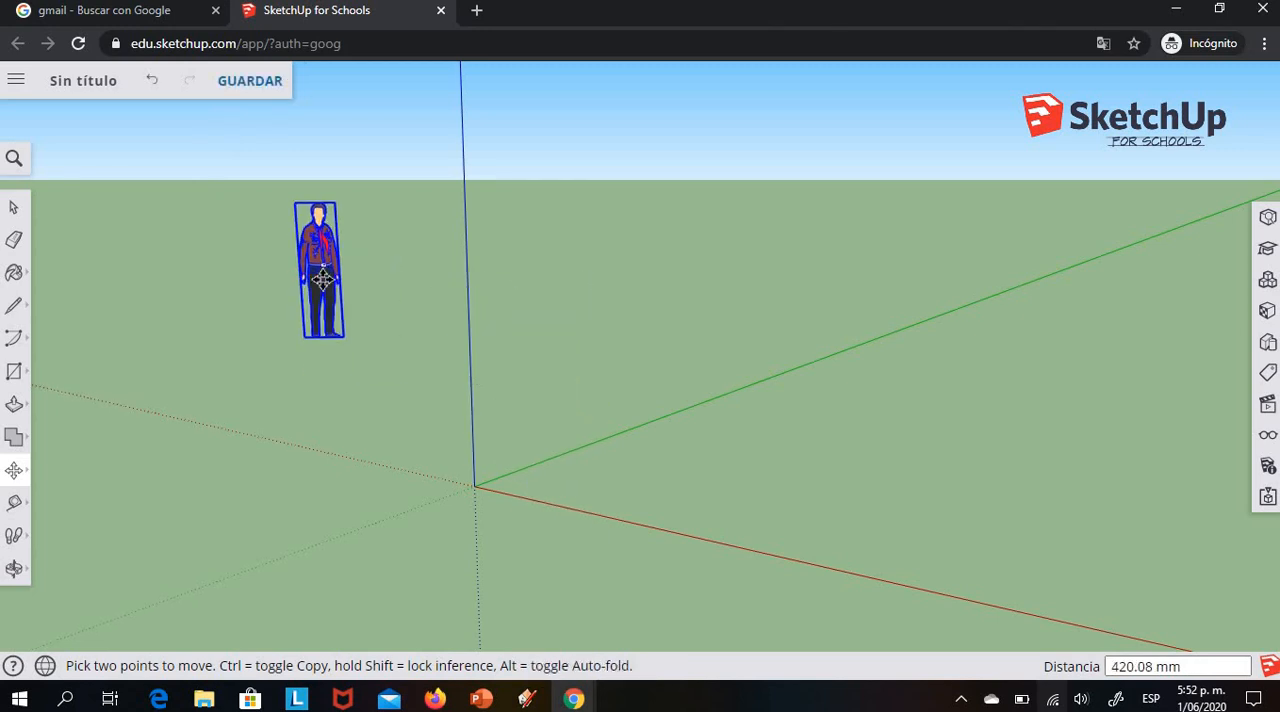
pyautogui.click(414, 294)
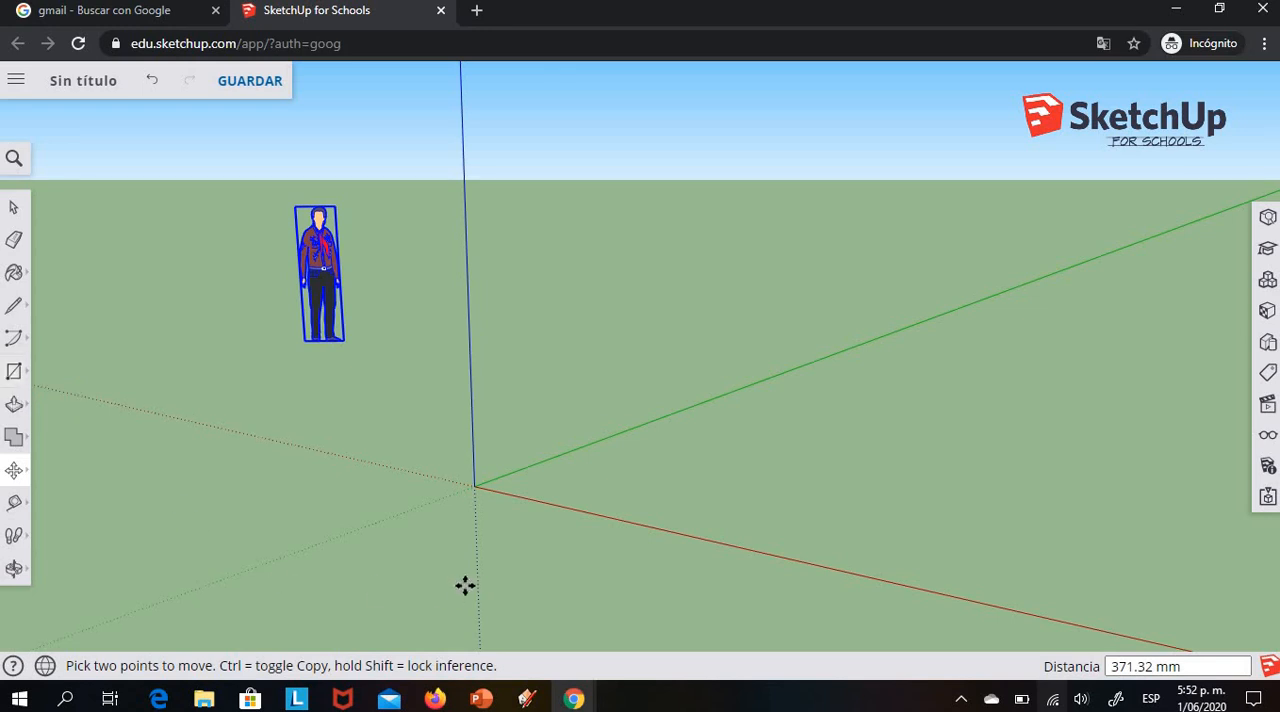
# Draw an 80 by 80 mm square on the ground plane with one corner at the origin
pyautogui.click(16, 374)
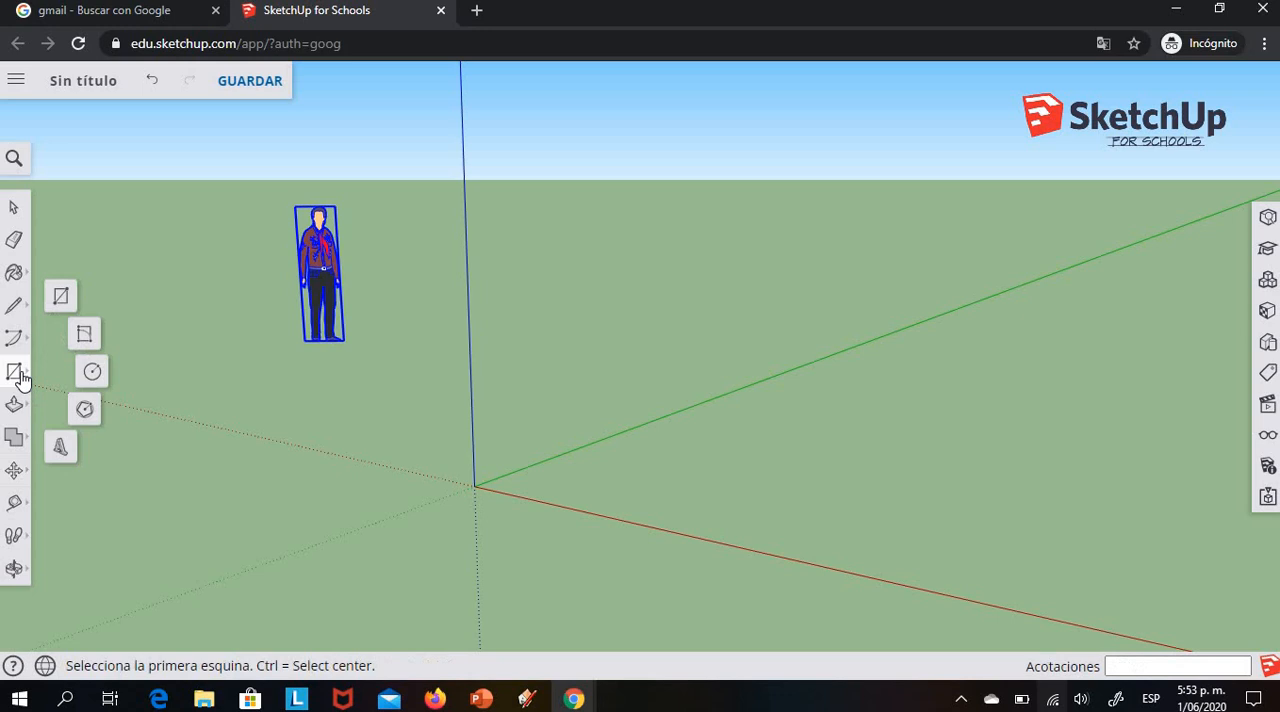
pyautogui.click(60, 296)
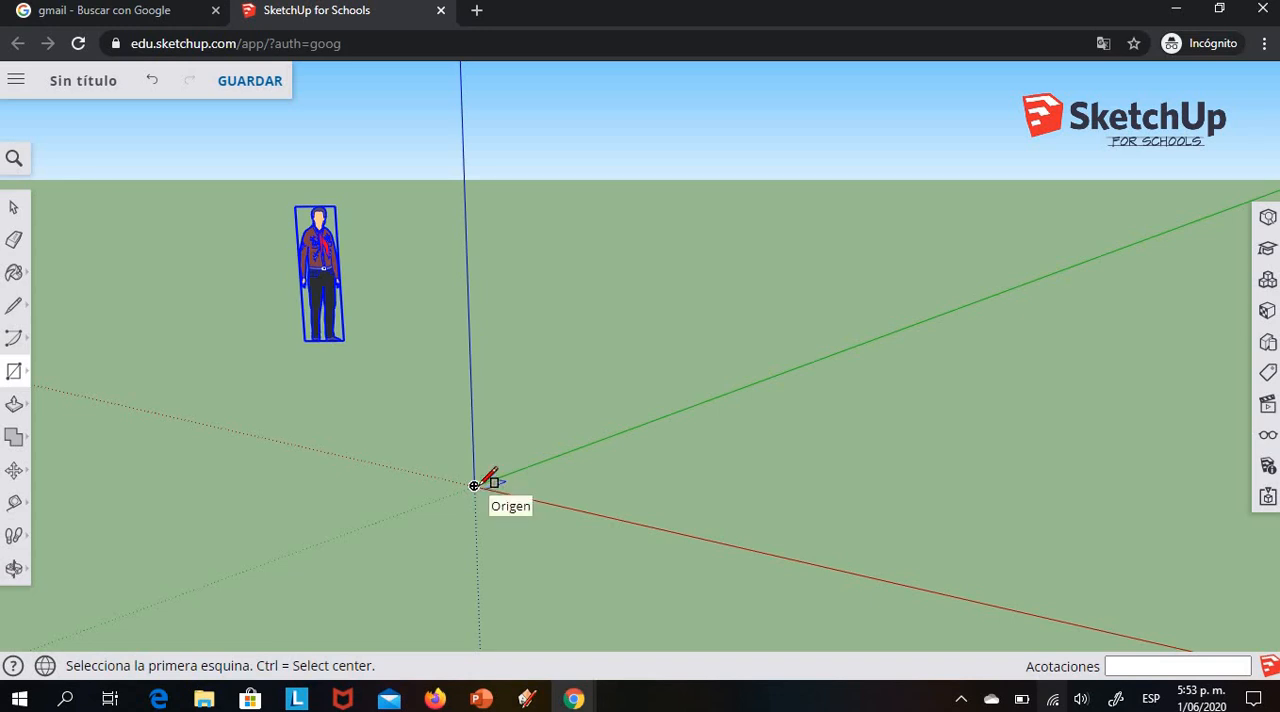
pyautogui.click(484, 487)
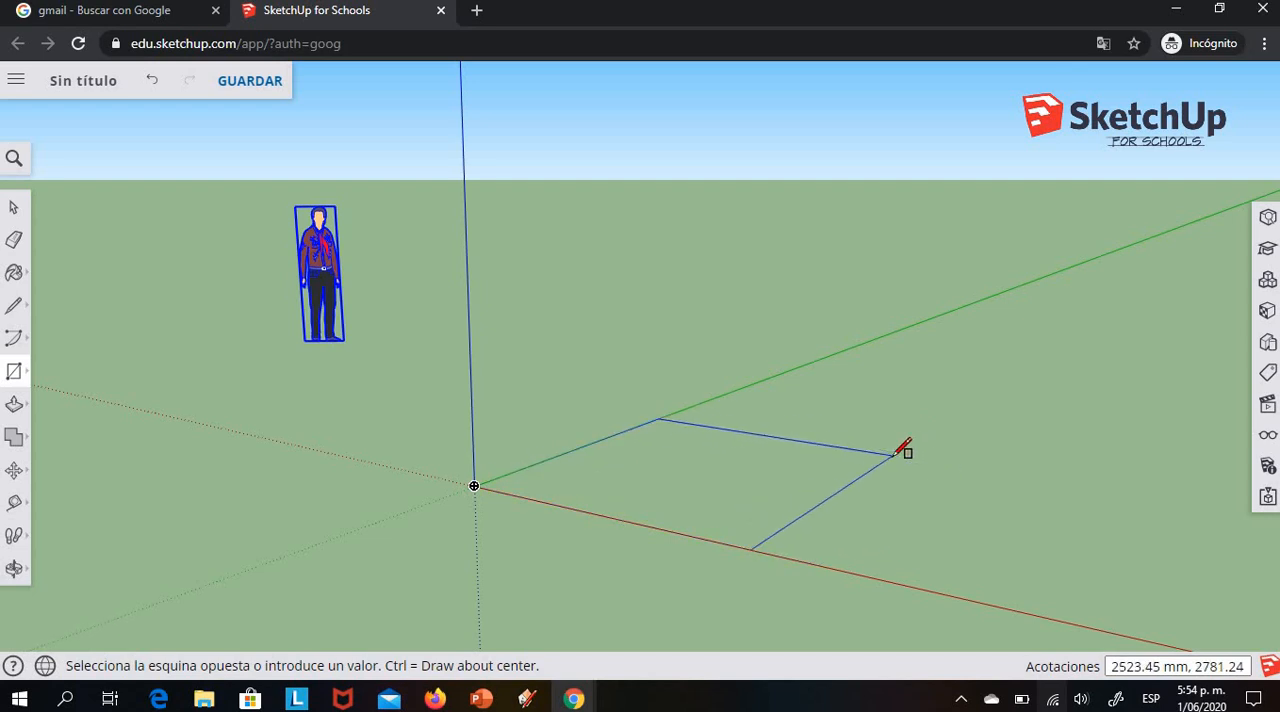
pyautogui.write('8')
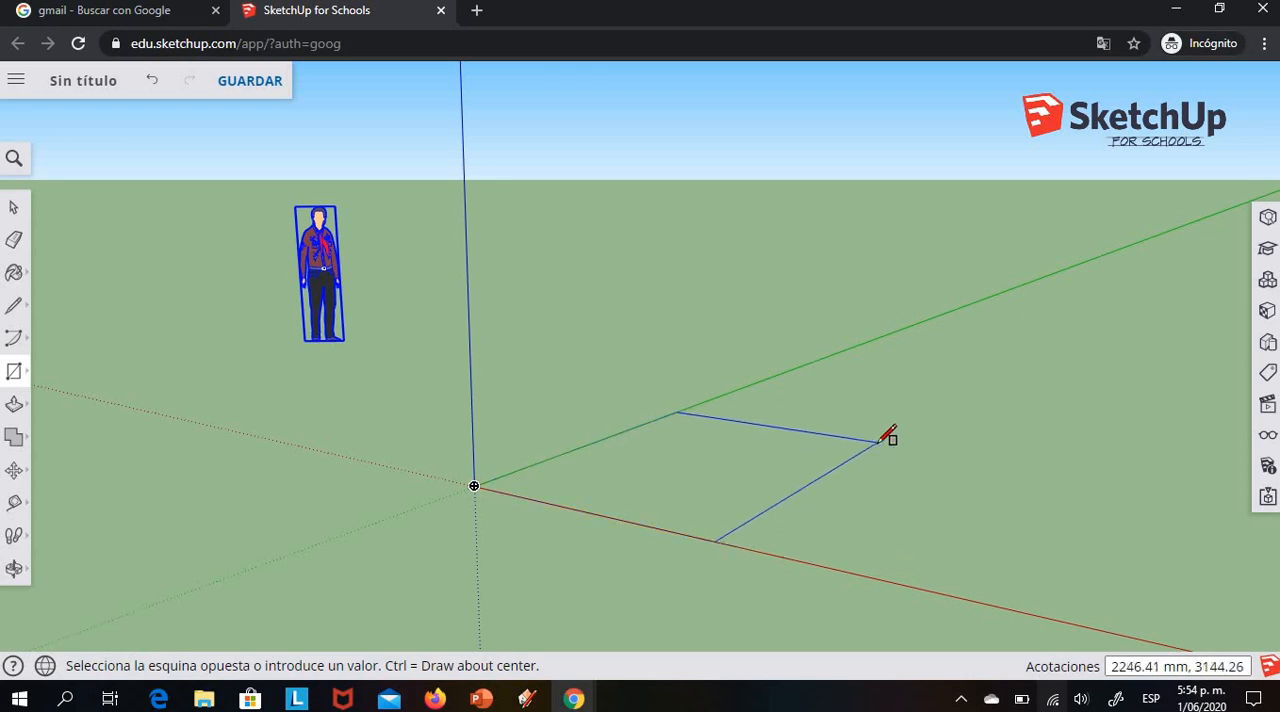
pyautogui.write('80,80')
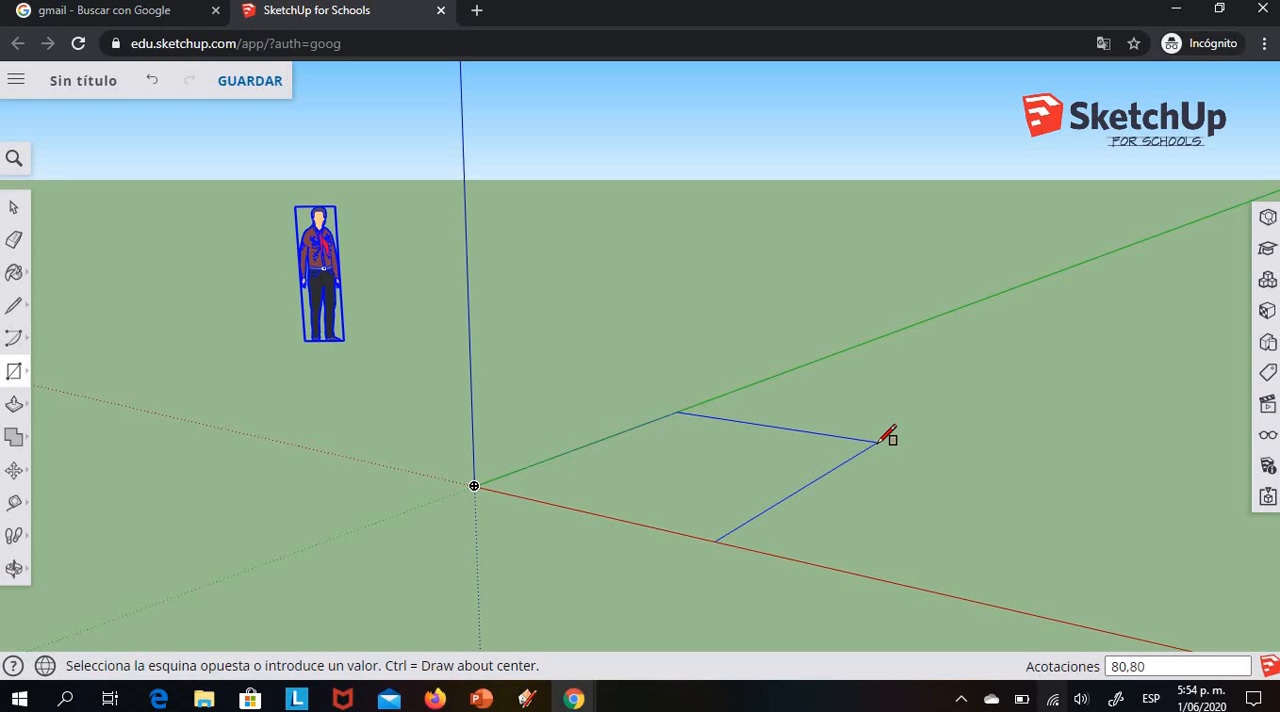
pyautogui.press('Return')
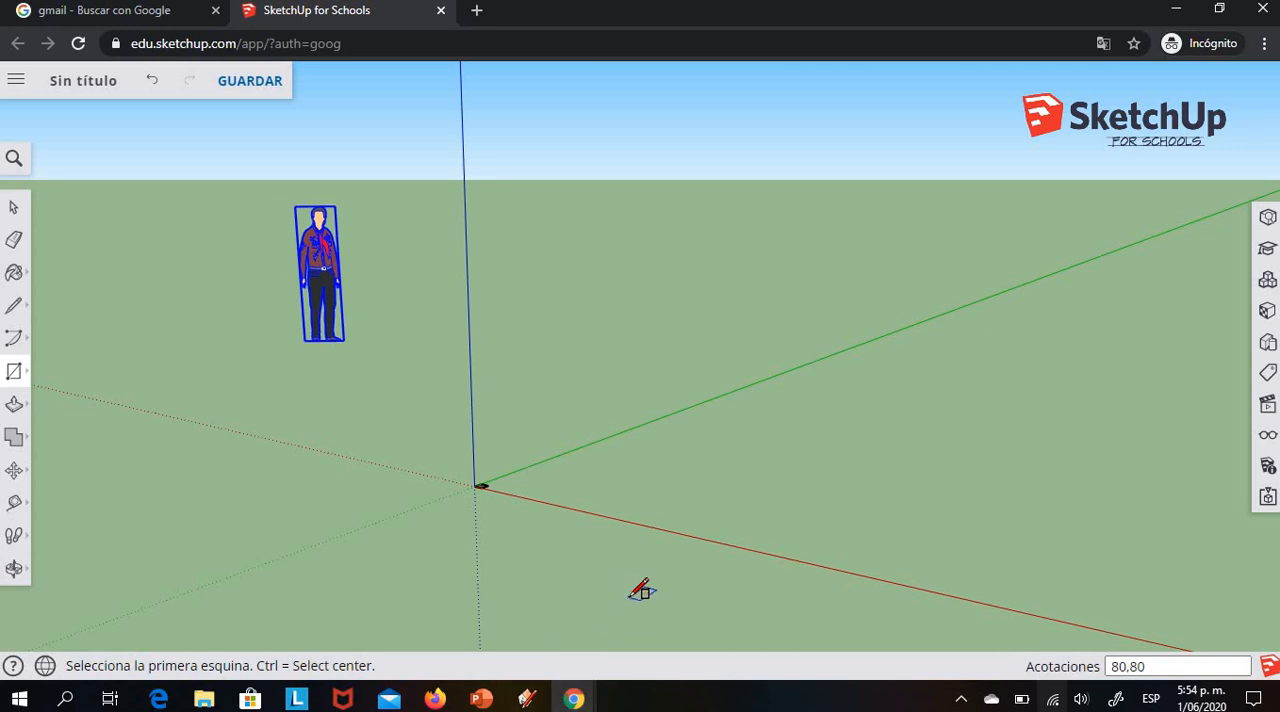
# Bring the 80 mm square into a close, angled view from above to inspect it
pyautogui.scroll(5, 640, 593)
pyautogui.scroll(6, 646, 590)
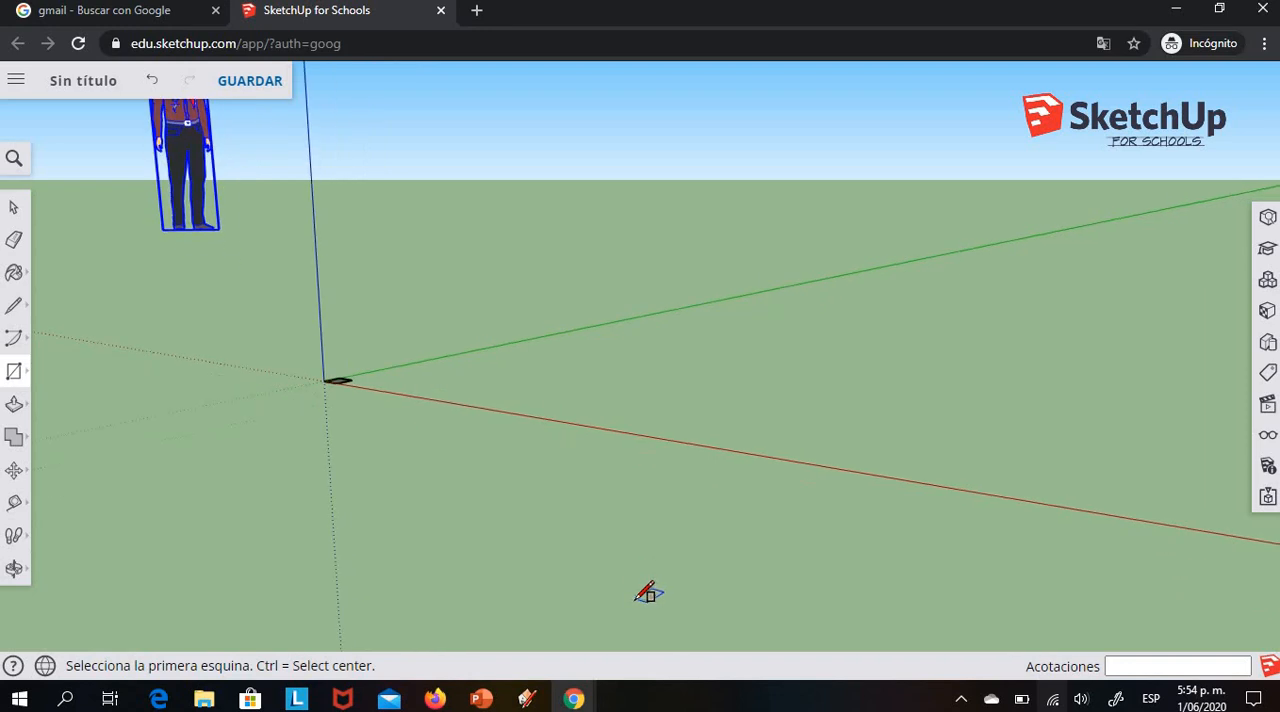
pyautogui.click(14, 568)
pyautogui.moveTo(216, 290); pyautogui.dragTo(256, 348)
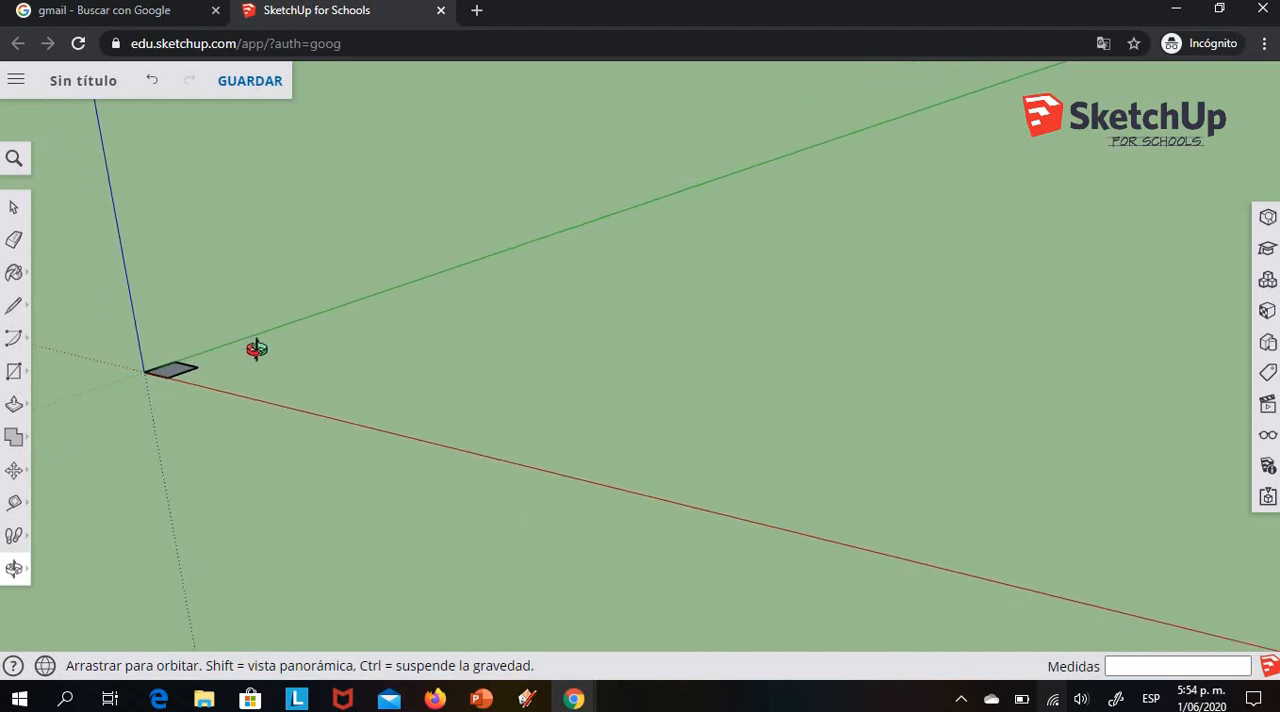
pyautogui.click(16, 571)
pyautogui.click(84, 532)
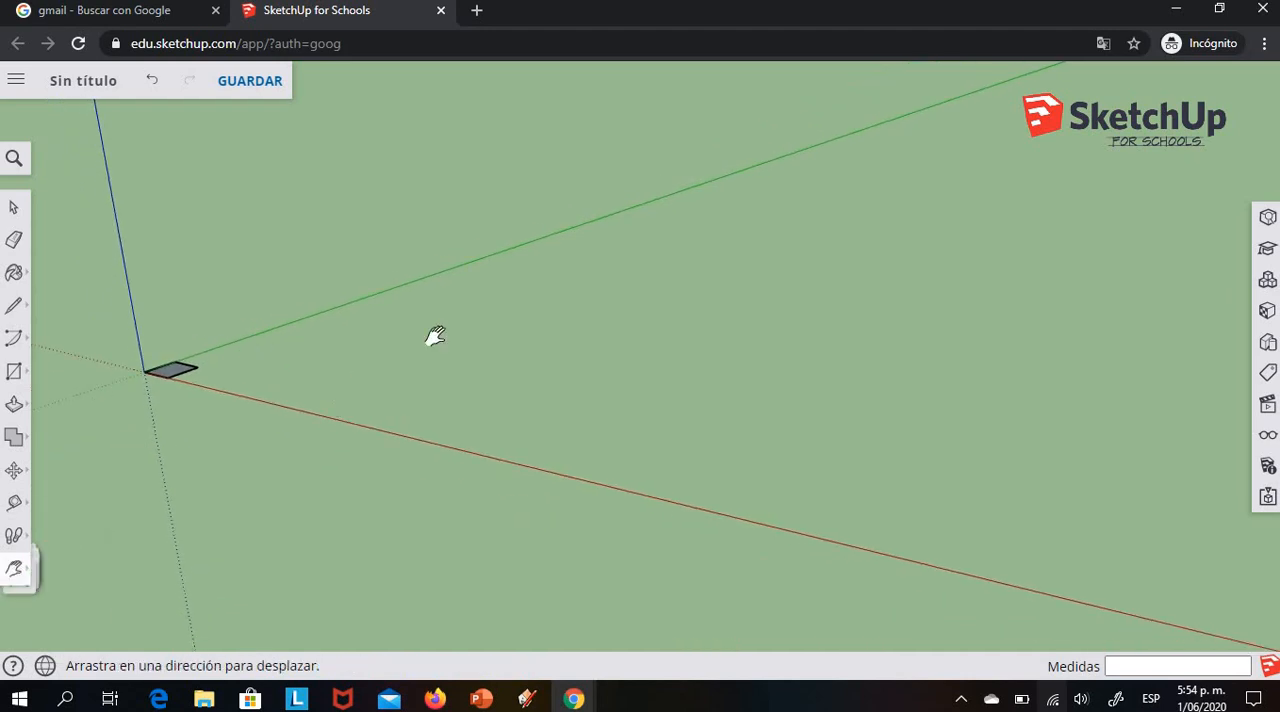
pyautogui.moveTo(431, 334); pyautogui.dragTo(900, 292)
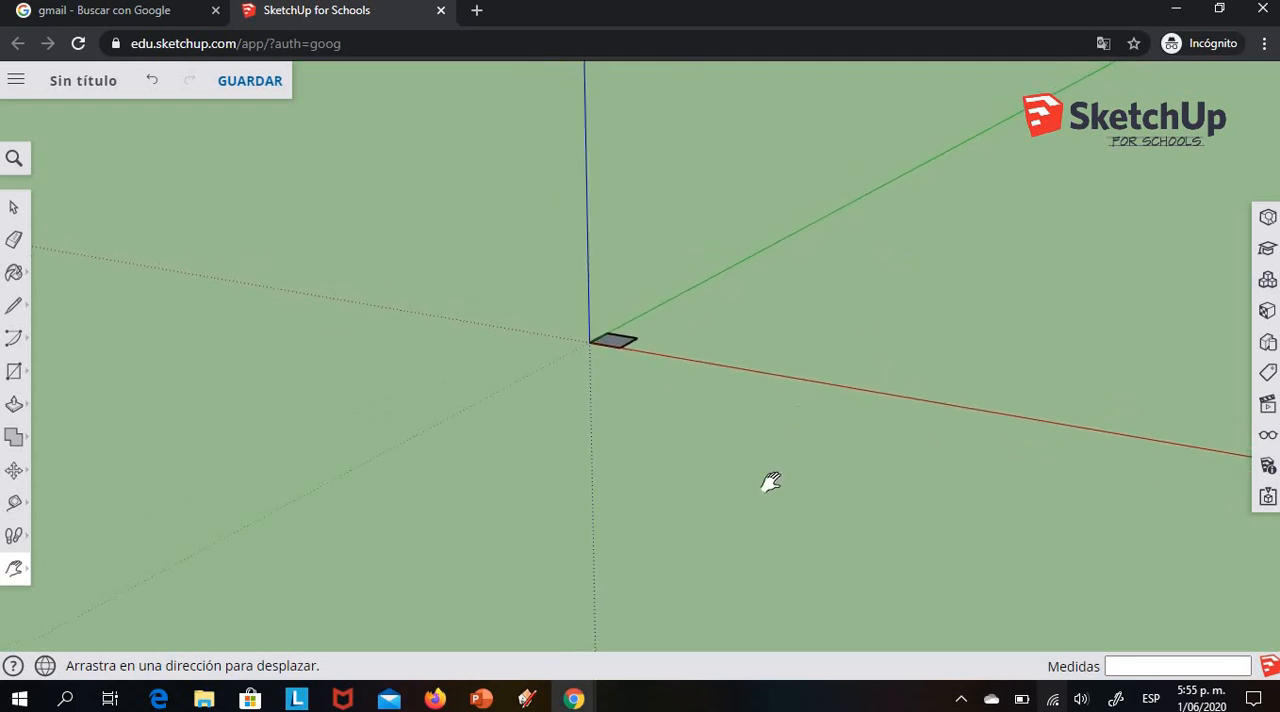
pyautogui.scroll(3, 749, 503)
pyautogui.scroll(3, 749, 503)
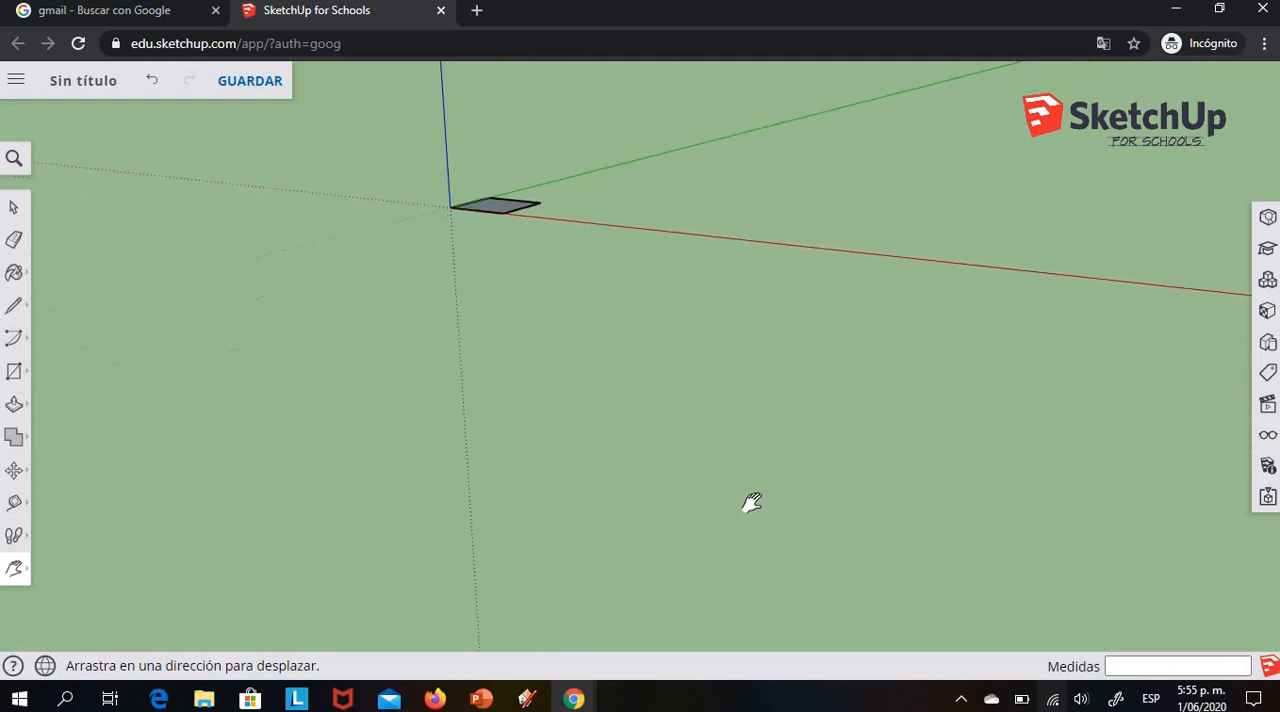
pyautogui.moveTo(647, 226); pyautogui.dragTo(626, 486)
pyautogui.scroll(3, 726, 475)
pyautogui.scroll(1, 748, 473)
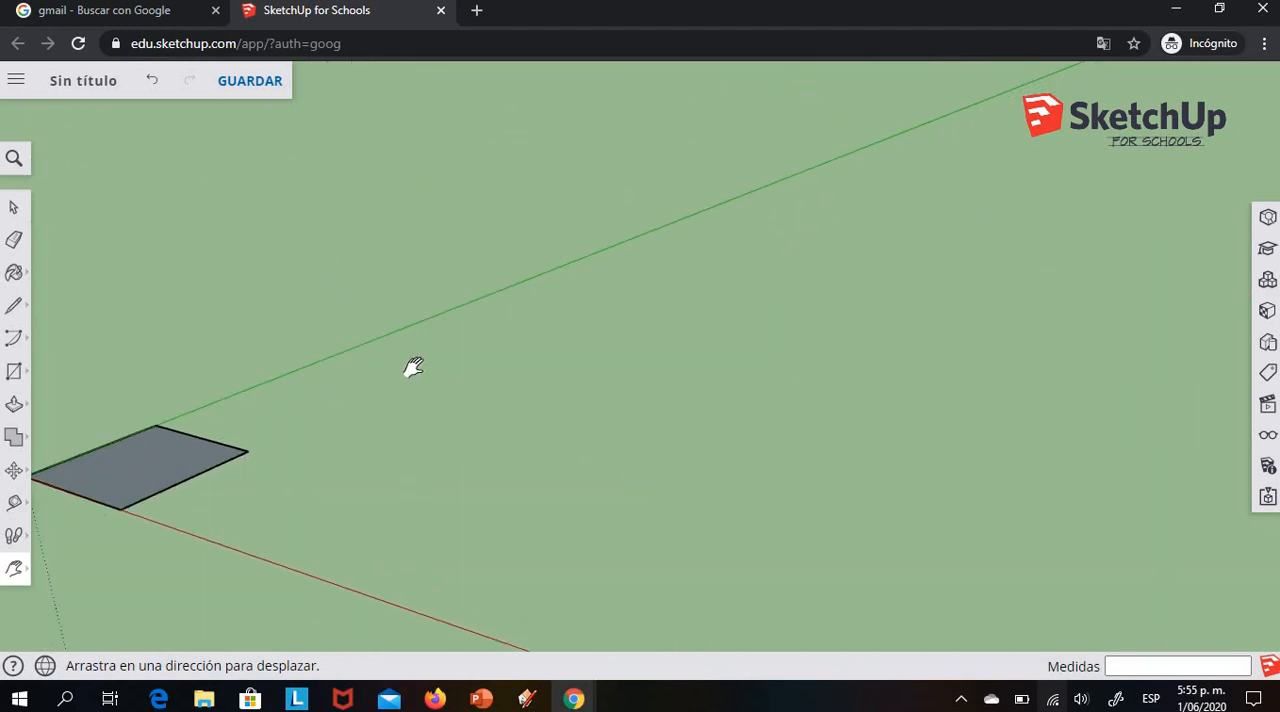
pyautogui.moveTo(414, 368); pyautogui.dragTo(701, 307)
pyautogui.scroll(1, 797, 456)
pyautogui.moveTo(705, 534); pyautogui.dragTo(822, 556)
pyautogui.scroll(4, 908, 488)
pyautogui.moveTo(687, 495); pyautogui.dragTo(860, 528)
pyautogui.scroll(3, 896, 512)
pyautogui.moveTo(743, 503); pyautogui.dragTo(937, 520)
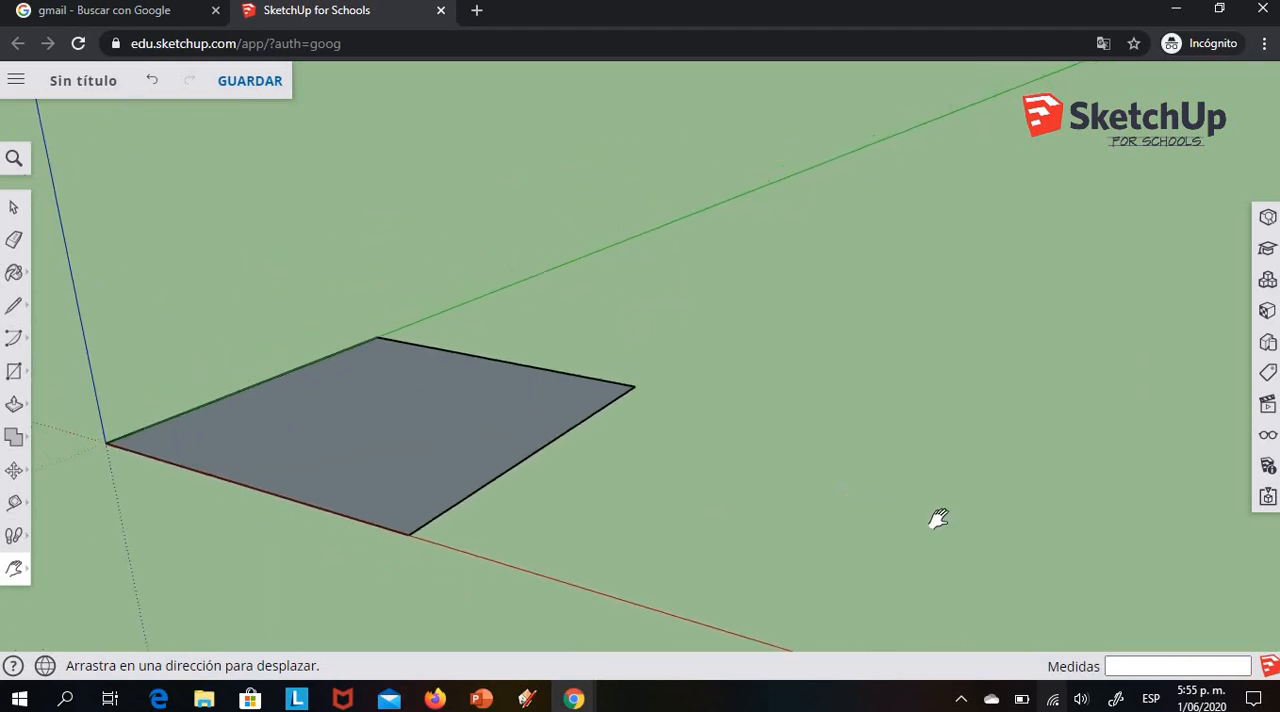
pyautogui.click(17, 571)
pyautogui.click(62, 493)
pyautogui.moveTo(229, 274); pyautogui.dragTo(160, 310)
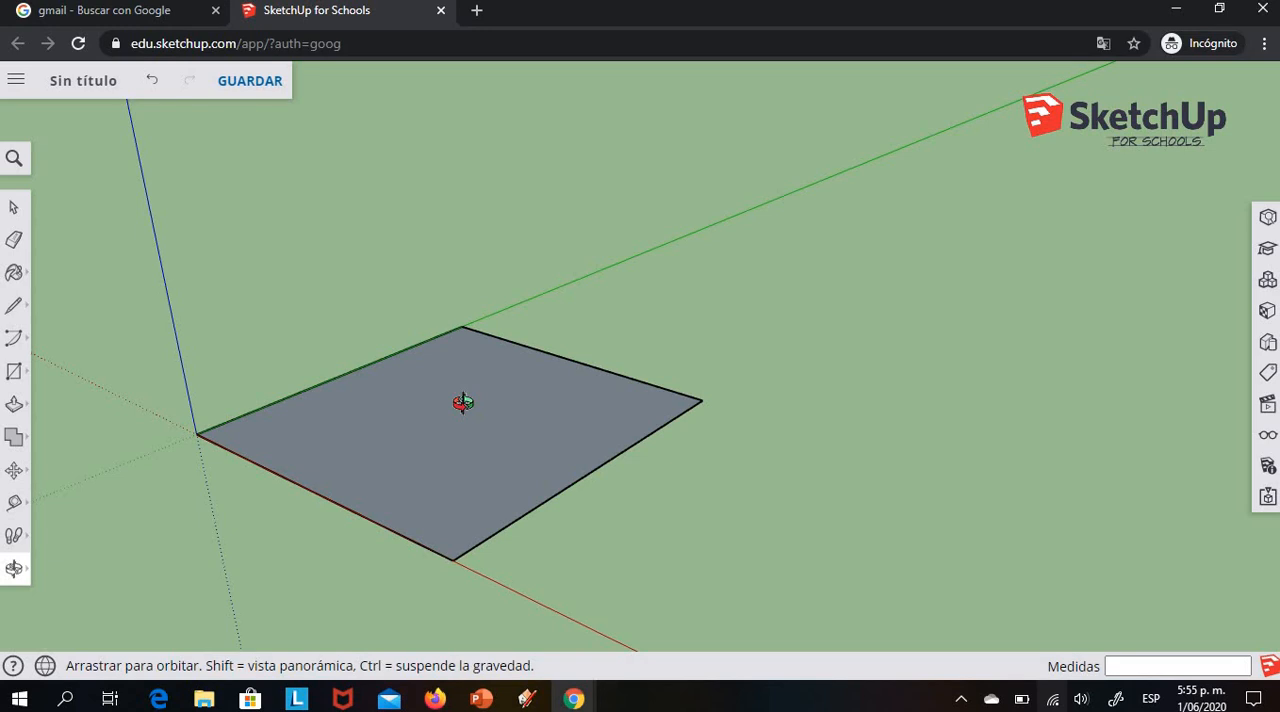
# Push/Pull the square face upward into a thin plate, entering a distance of 2 mm
pyautogui.click(14, 405)
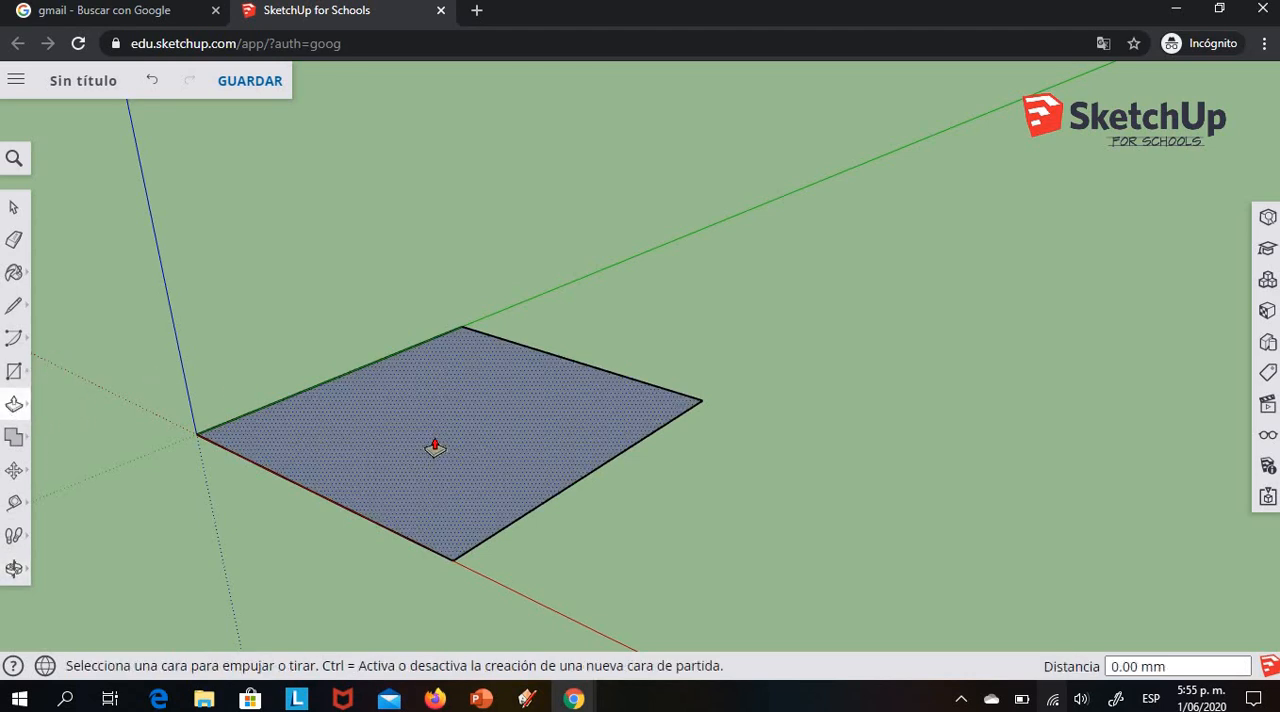
pyautogui.click(435, 447)
pyautogui.click(436, 448)
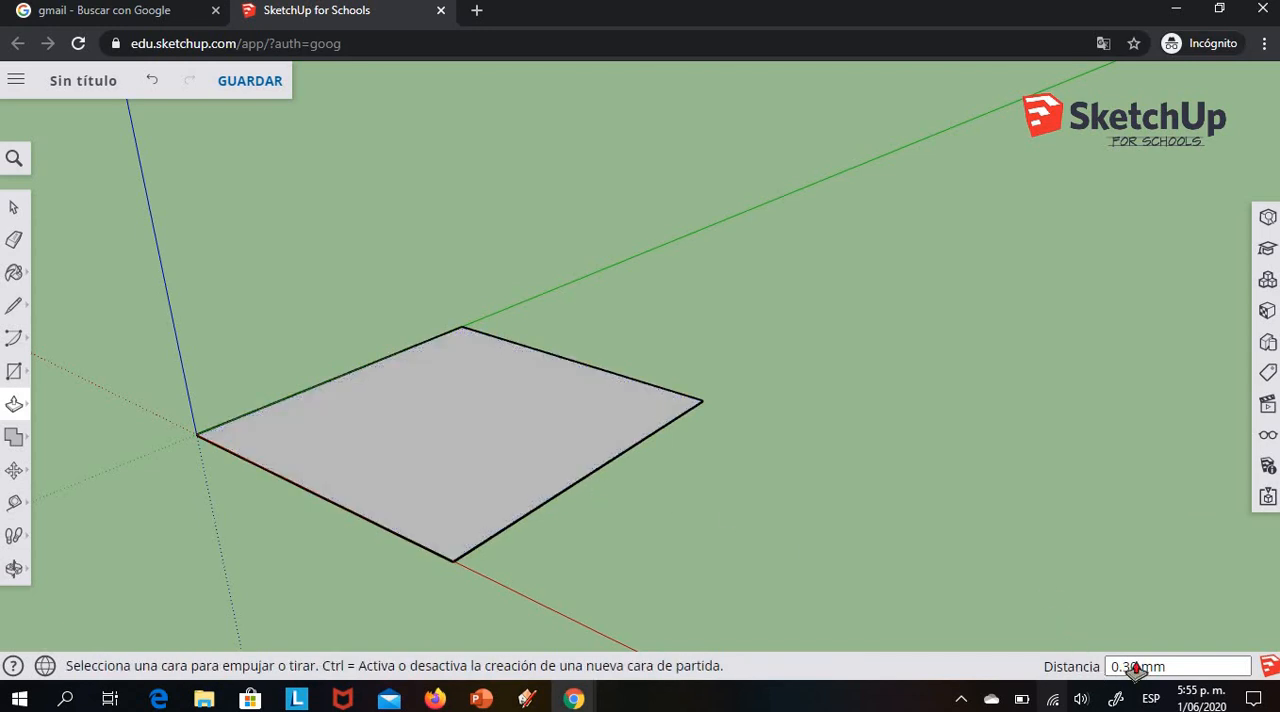
pyautogui.click(390, 434)
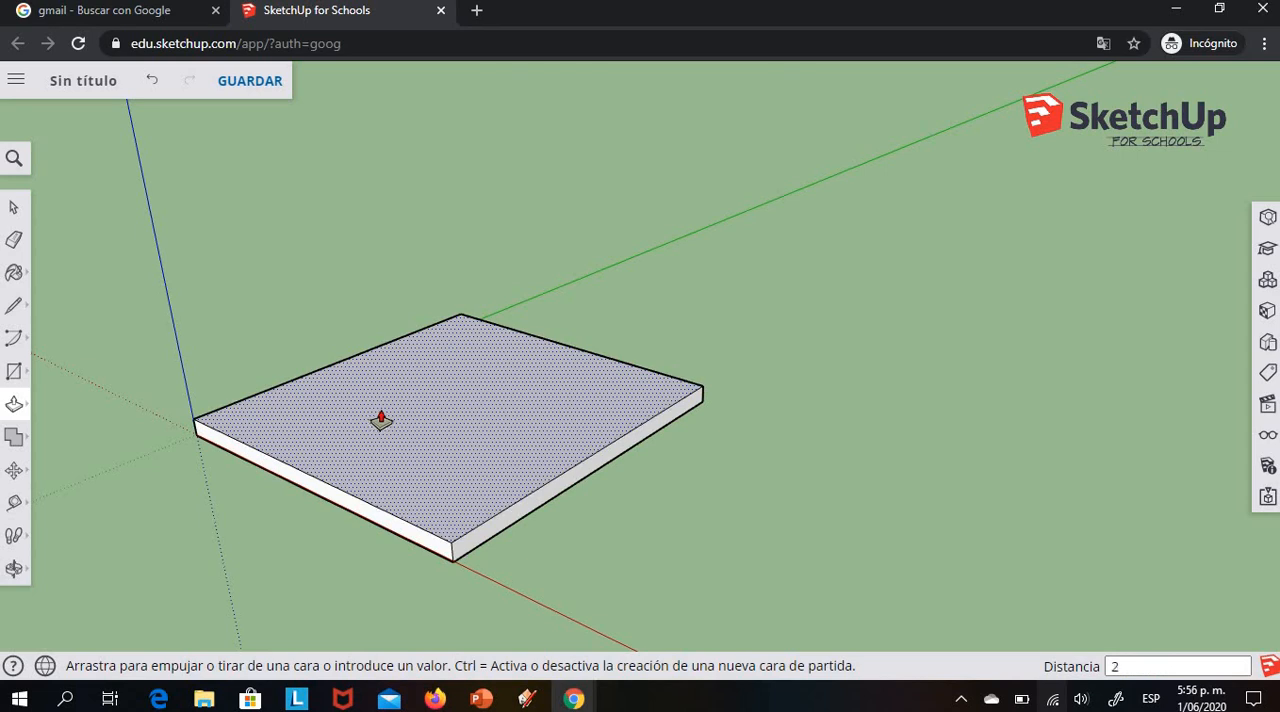
pyautogui.press('Return')
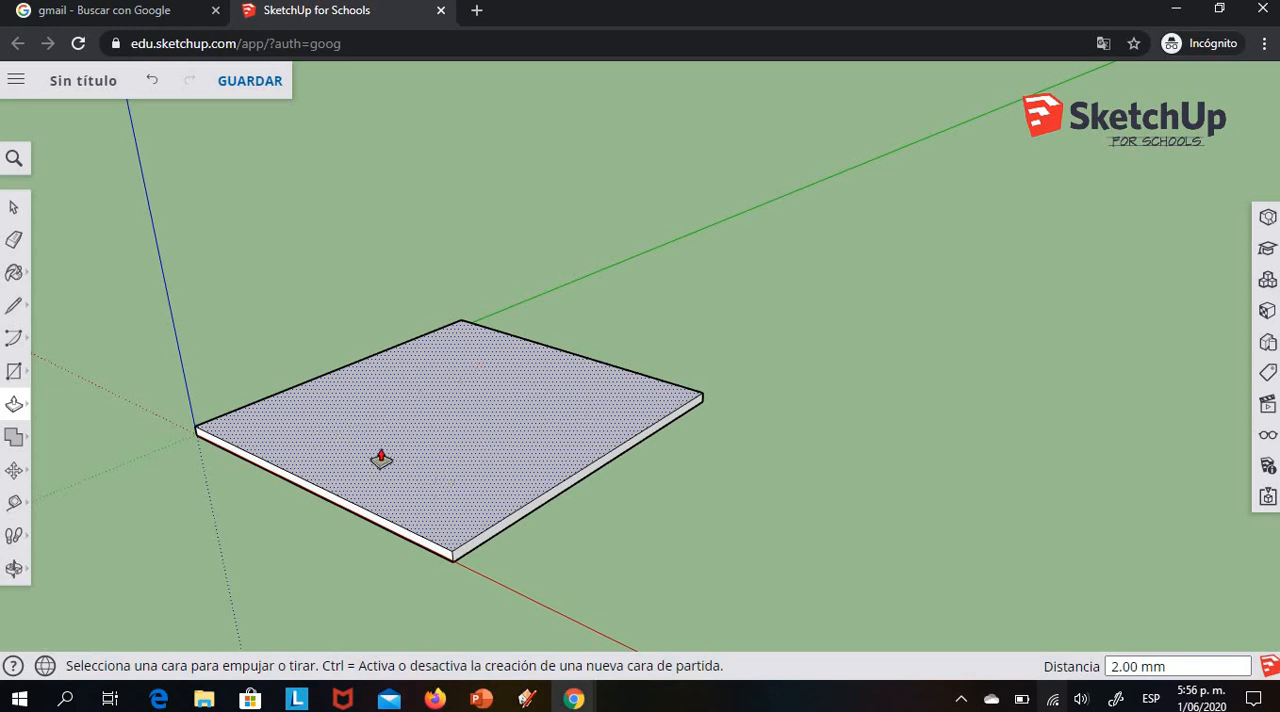
# Offset the outline of the plate's upper face inward by 20 mm
pyautogui.click(24, 413)
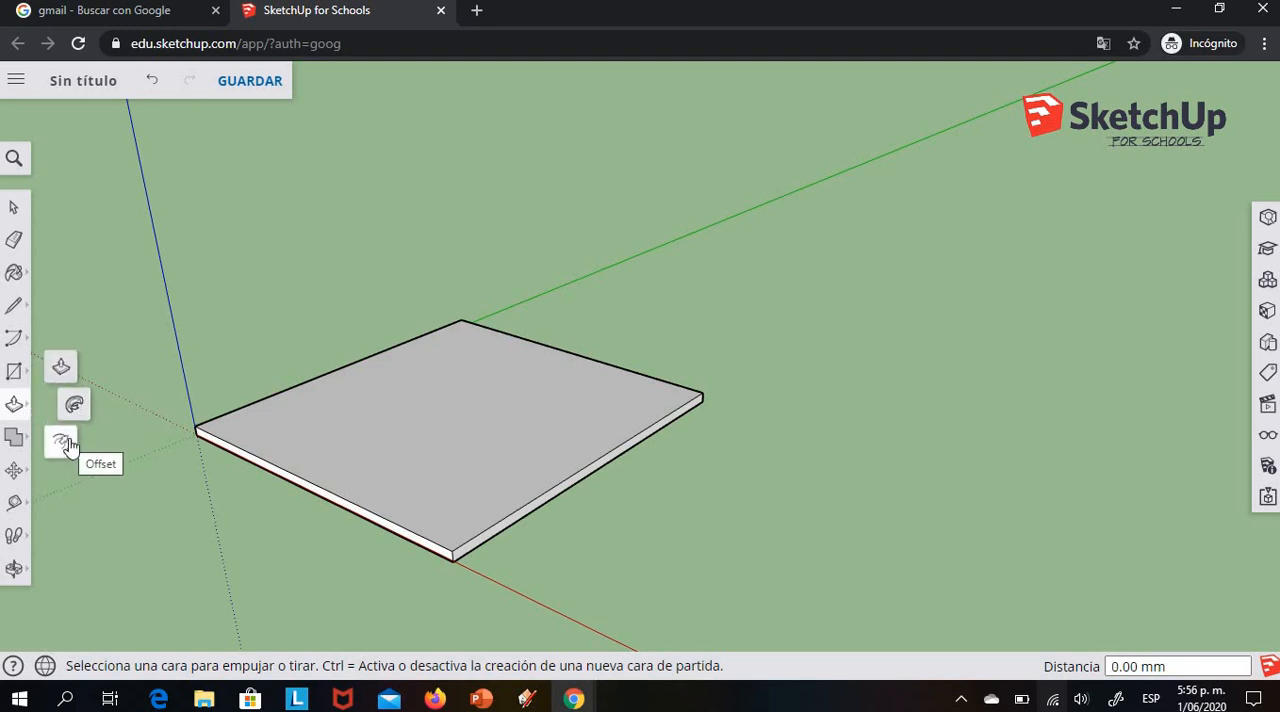
pyautogui.click(62, 442)
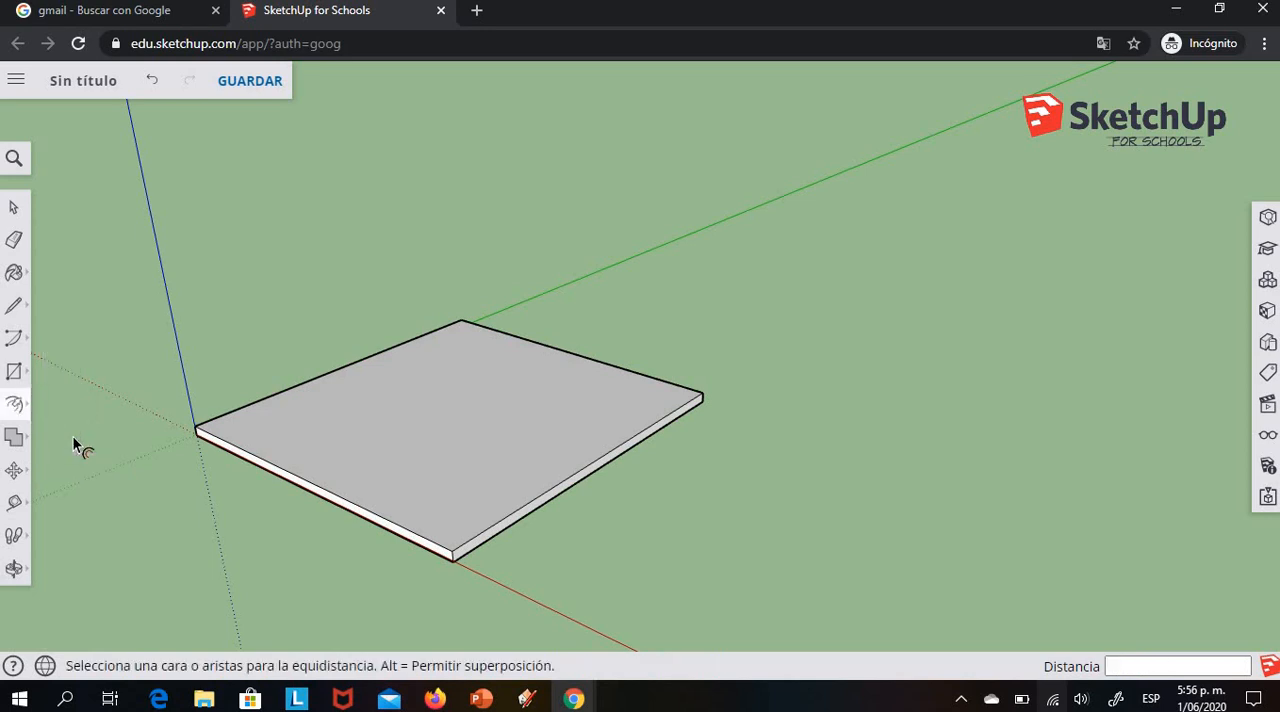
pyautogui.click(265, 414)
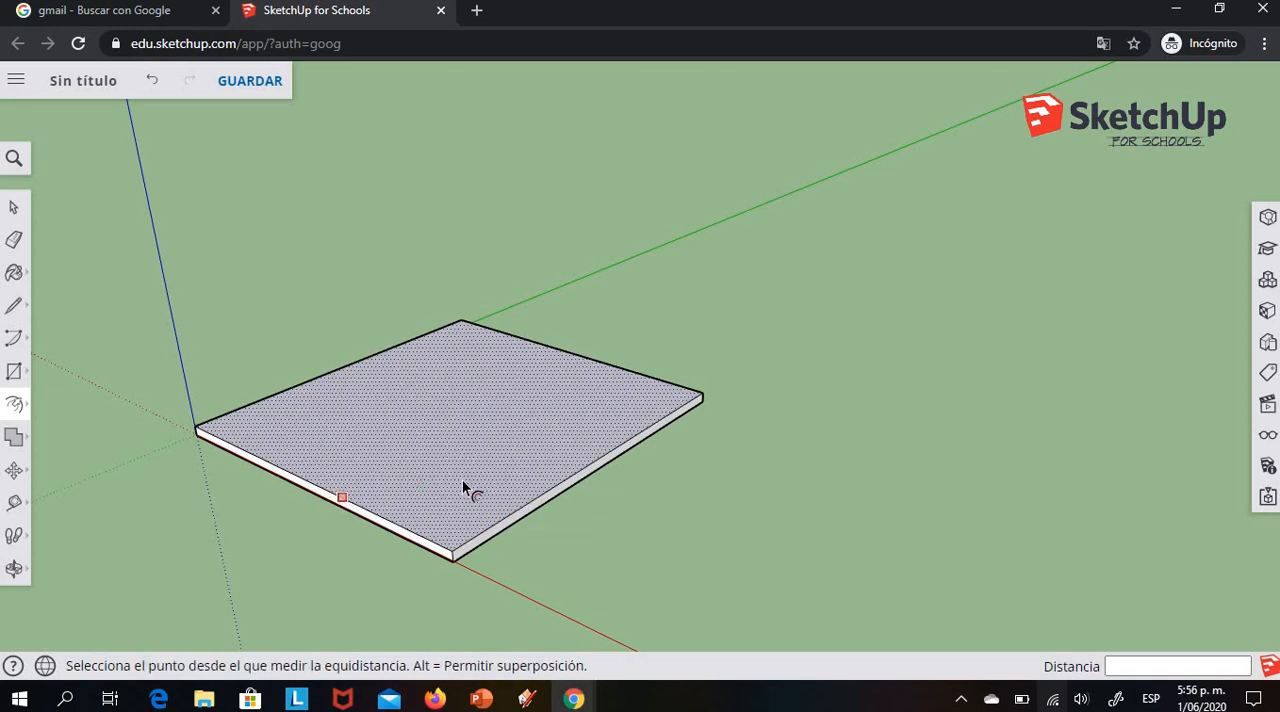
pyautogui.press('Escape')
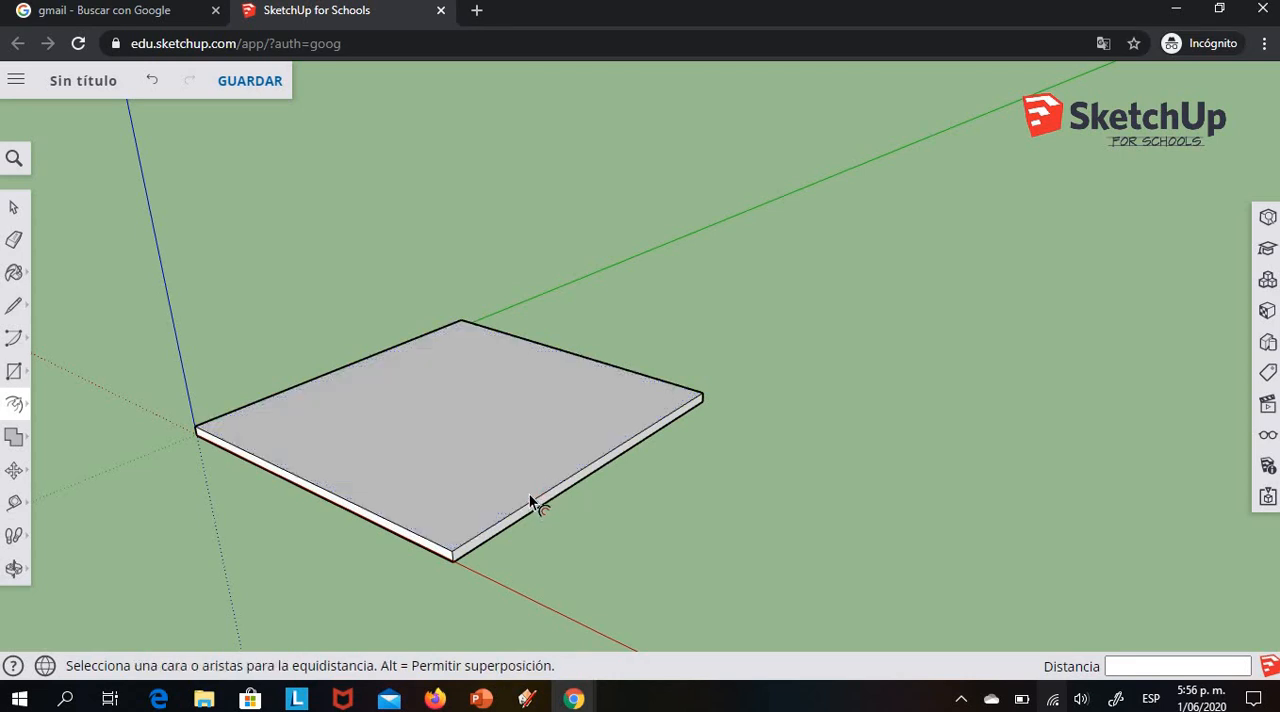
pyautogui.click(529, 493)
pyautogui.click(511, 471)
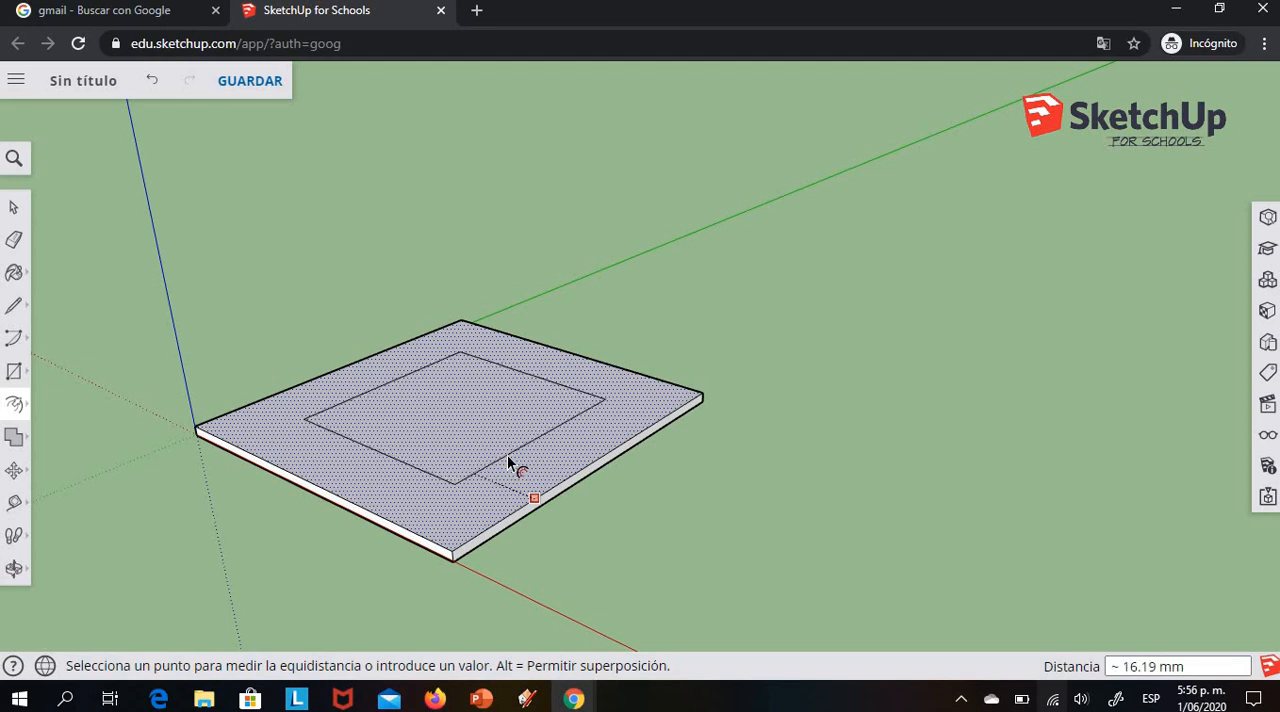
pyautogui.write('20')
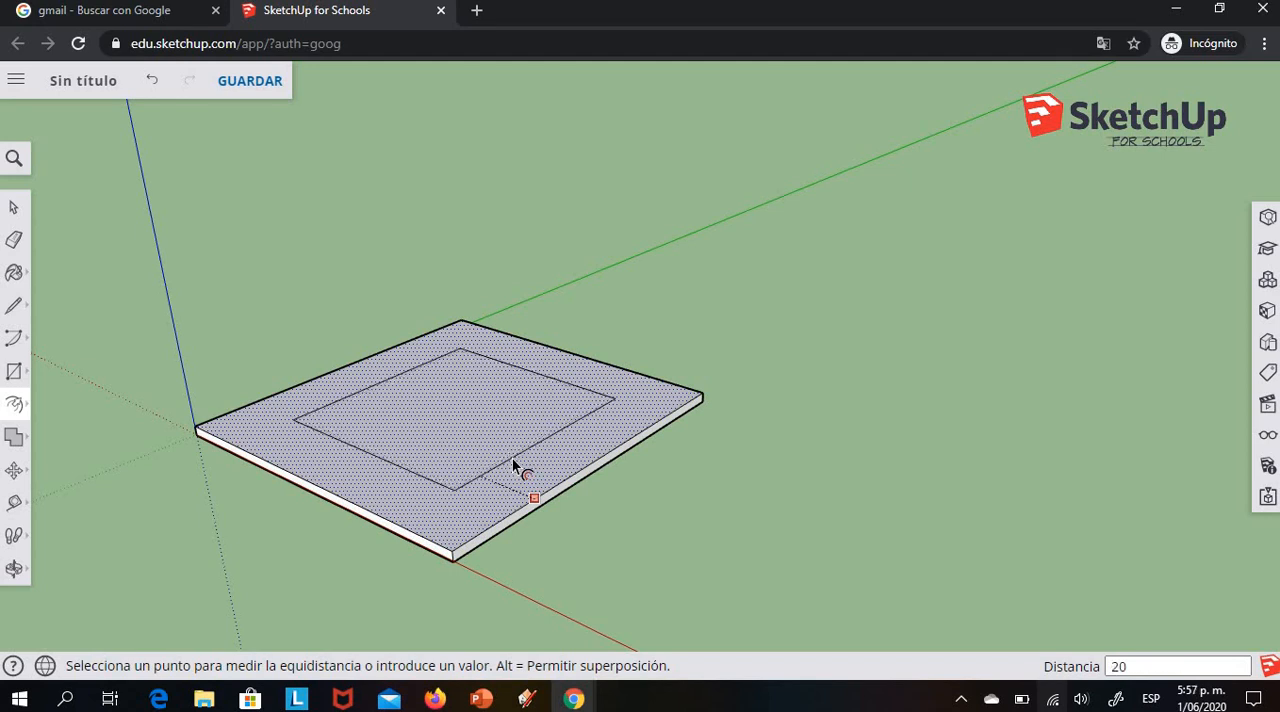
pyautogui.press('Return')
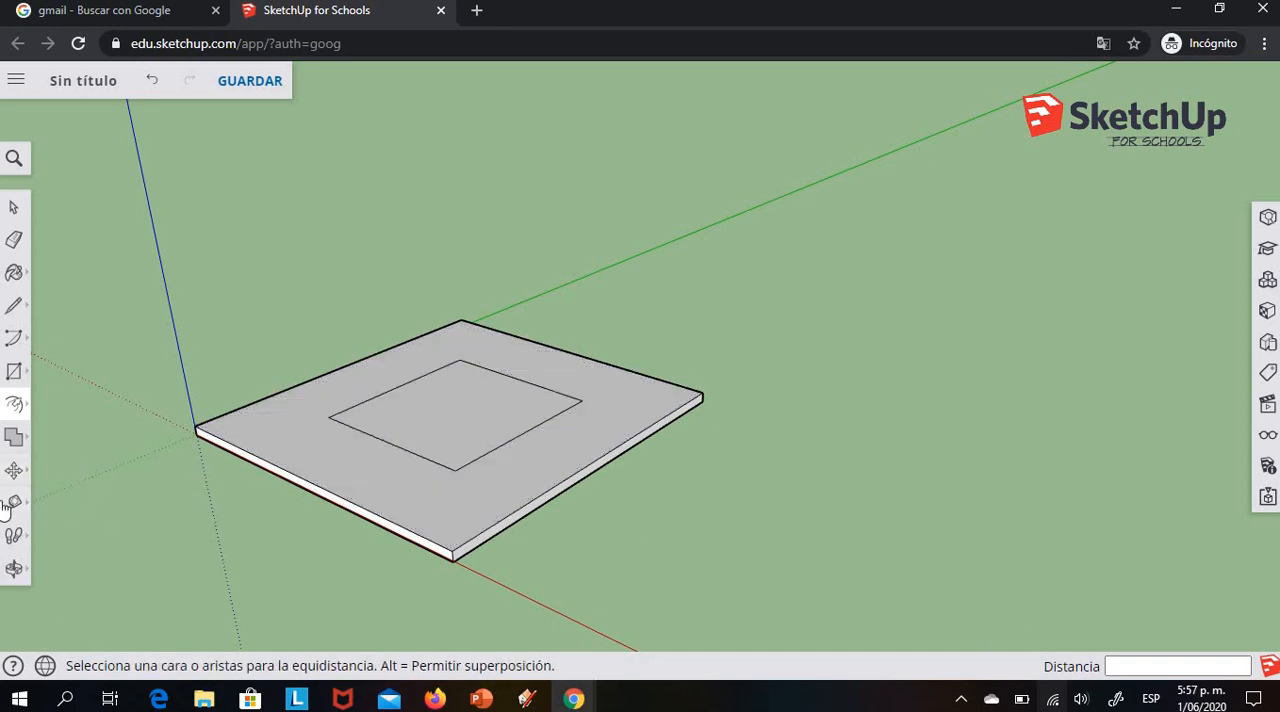
# Offset the inner square on the plate's upper face inward by 2 mm
pyautogui.click(15, 405)
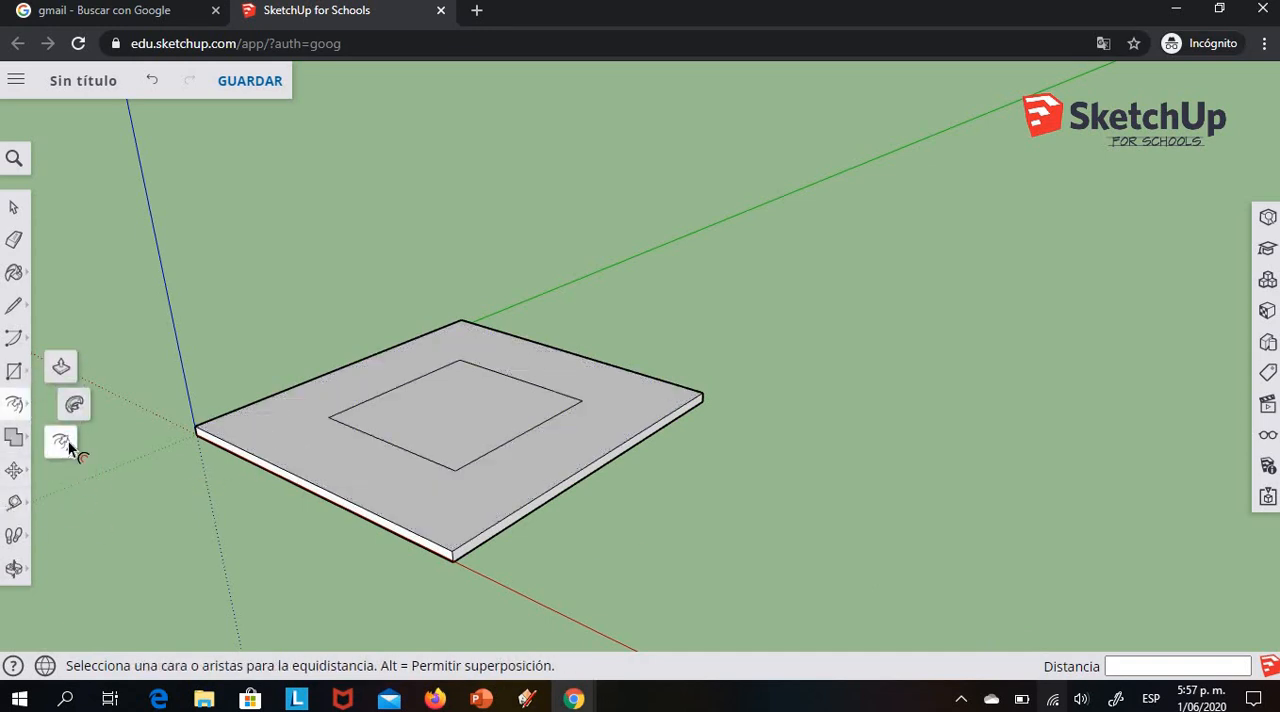
pyautogui.click(64, 446)
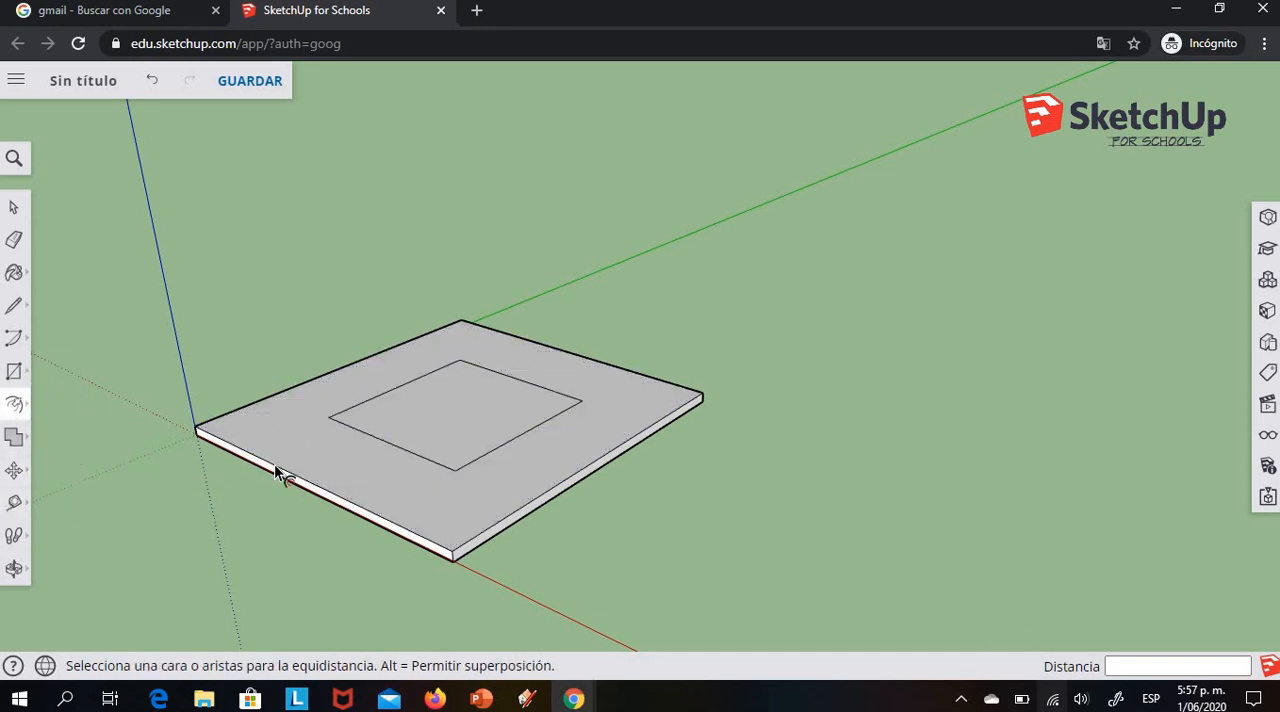
pyautogui.click(489, 445)
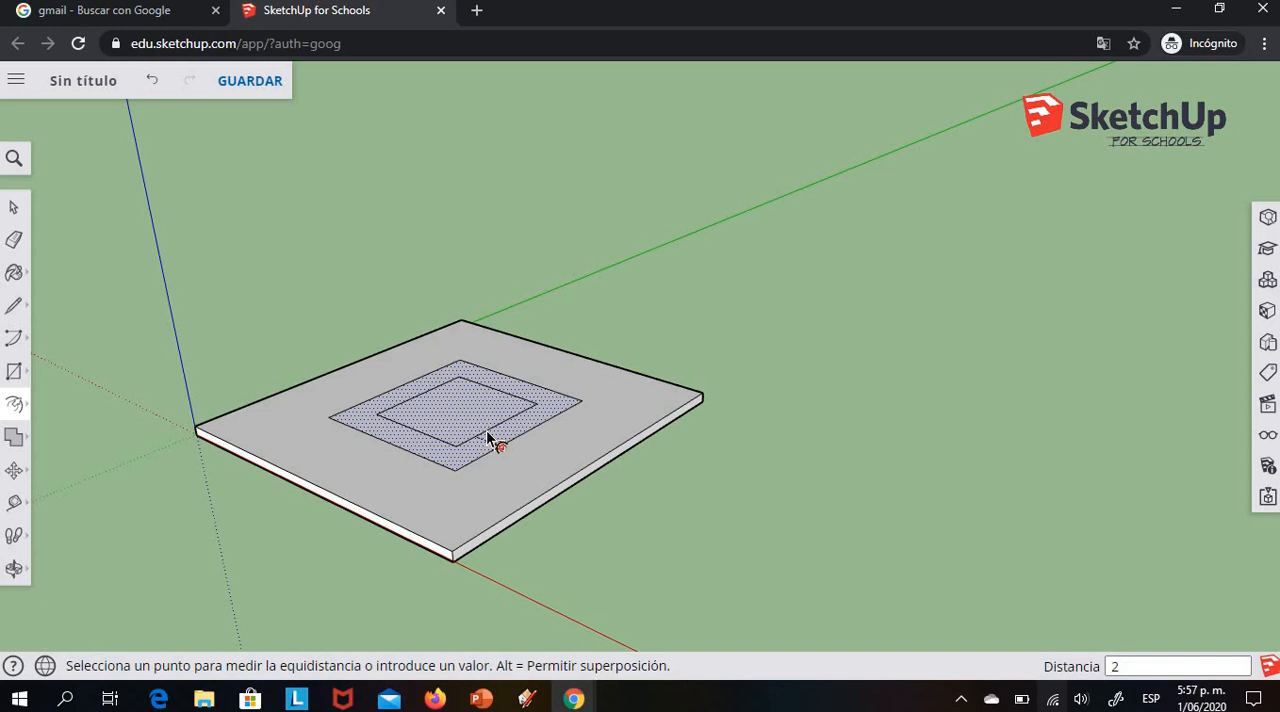
pyautogui.write('2')
pyautogui.press('Return')
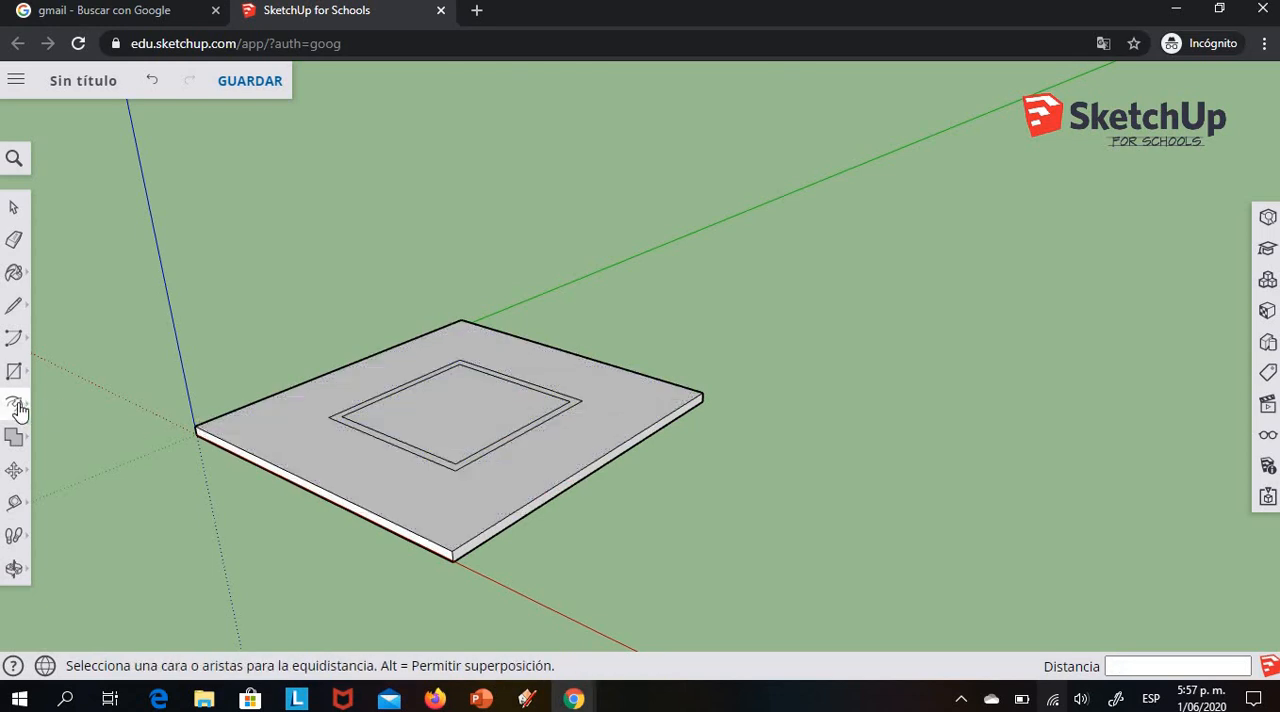
# Push/Pull the narrow 2 mm ring between the two inner squares upward by 80 mm to form a hollow square tower
pyautogui.moveTo(19, 410)
pyautogui.click(59, 367)
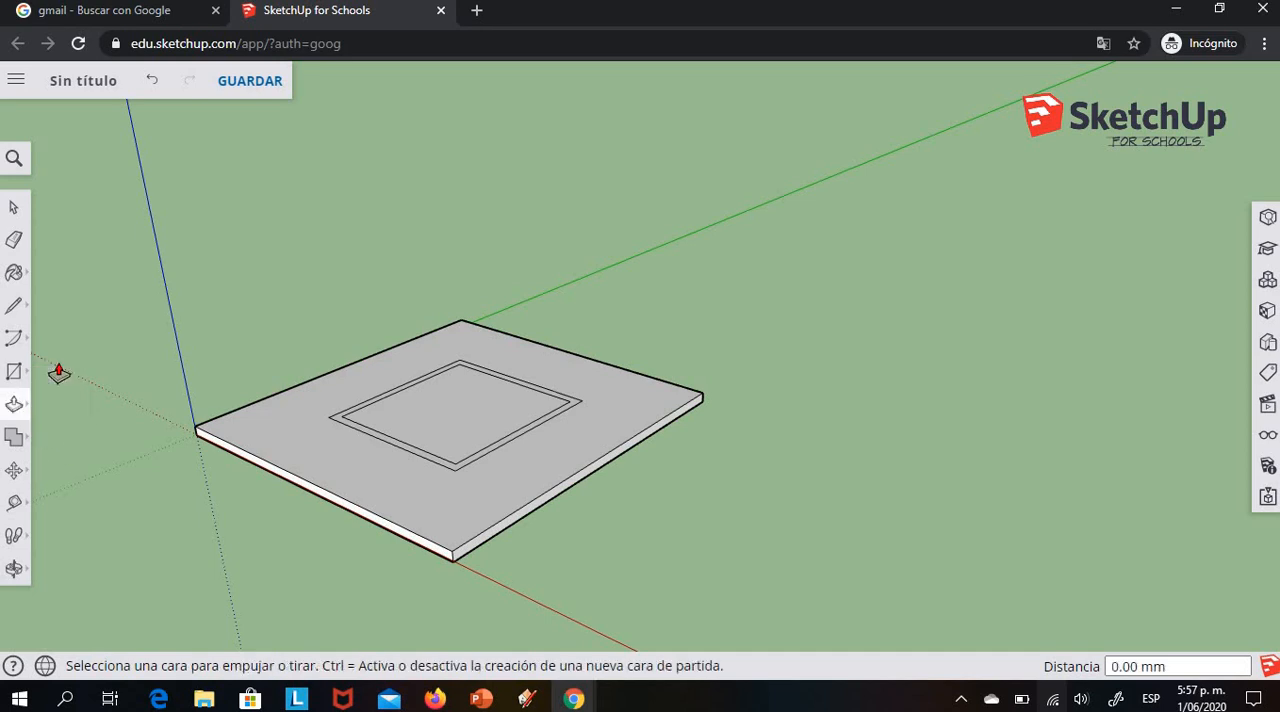
pyautogui.click(12, 570)
pyautogui.moveTo(331, 371); pyautogui.dragTo(308, 484)
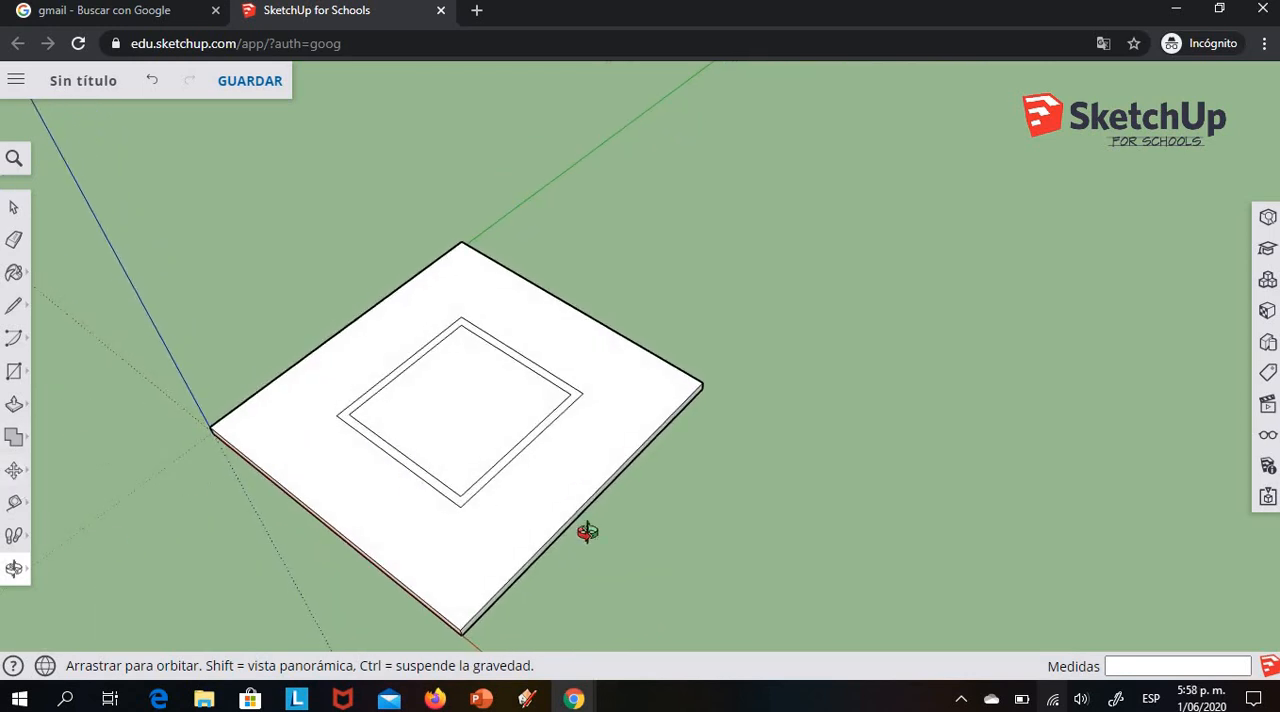
pyautogui.click(12, 405)
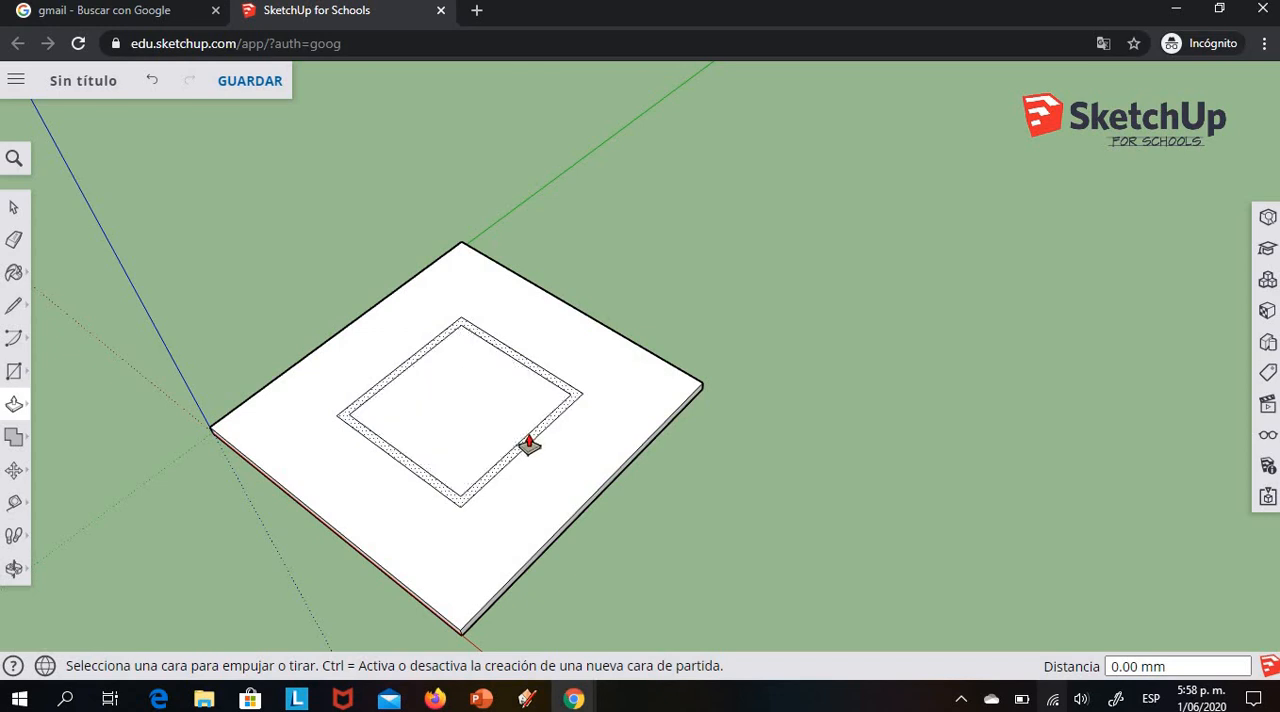
pyautogui.click(529, 446)
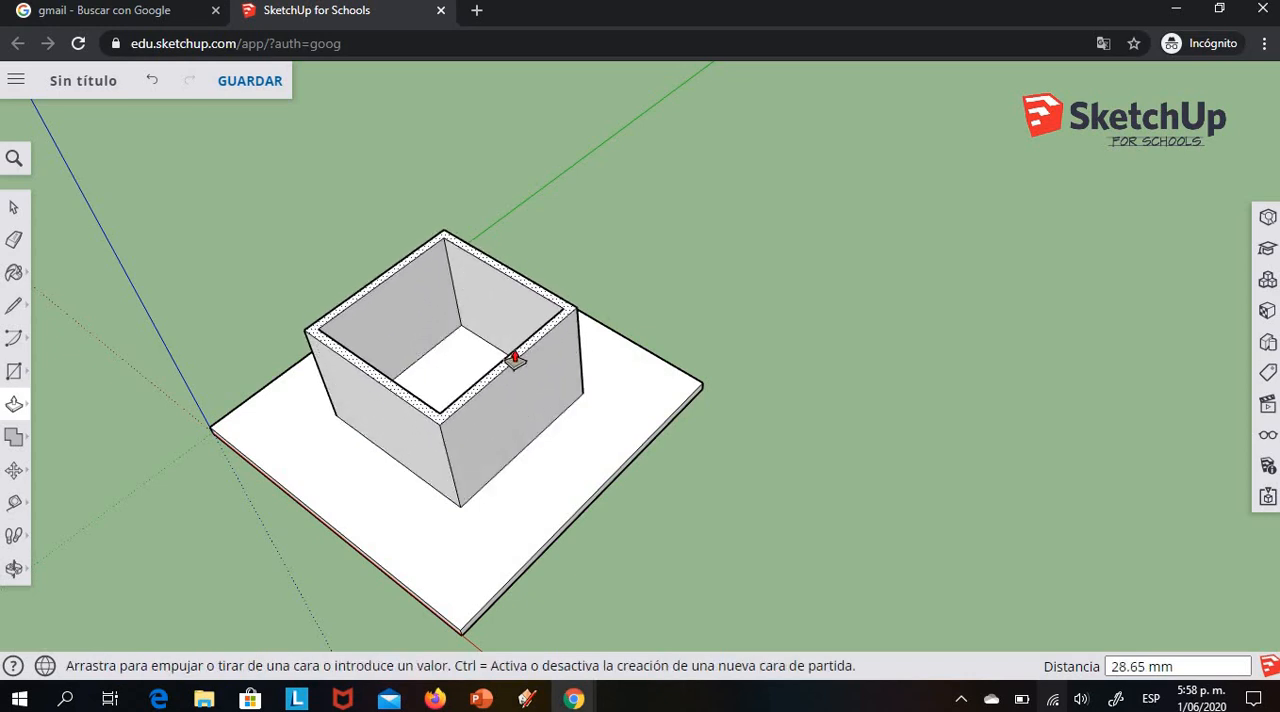
pyautogui.write('80')
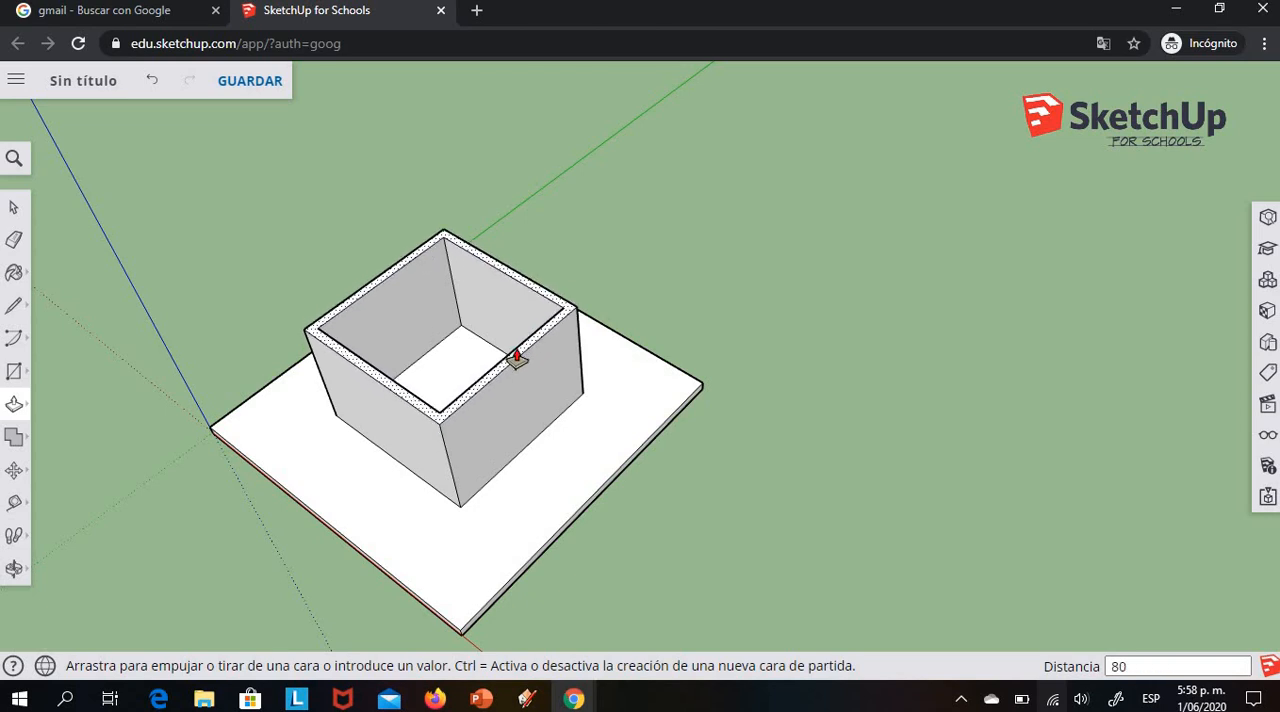
pyautogui.press('Return')
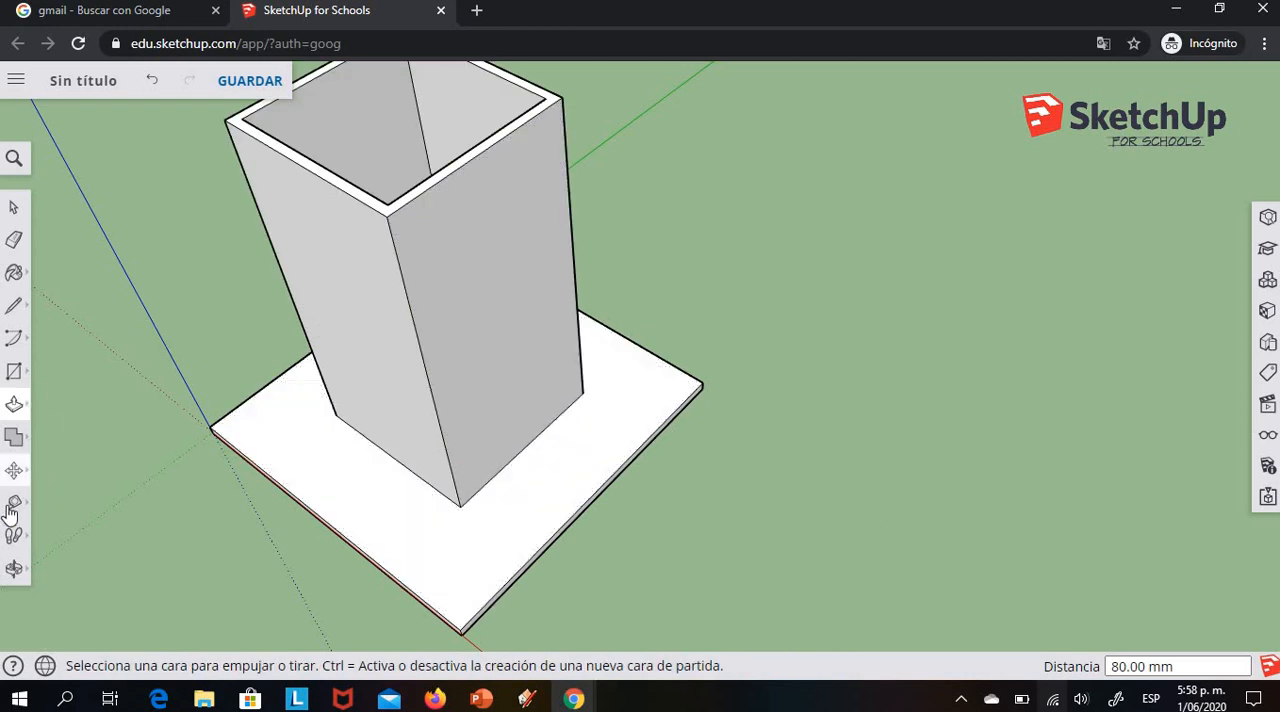
# Draw two 20 mm lines parallel to the red axis, from the tower's base corners to the plate edge farthest from the origin
pyautogui.click(13, 570)
pyautogui.moveTo(217, 323); pyautogui.dragTo(530, 438)
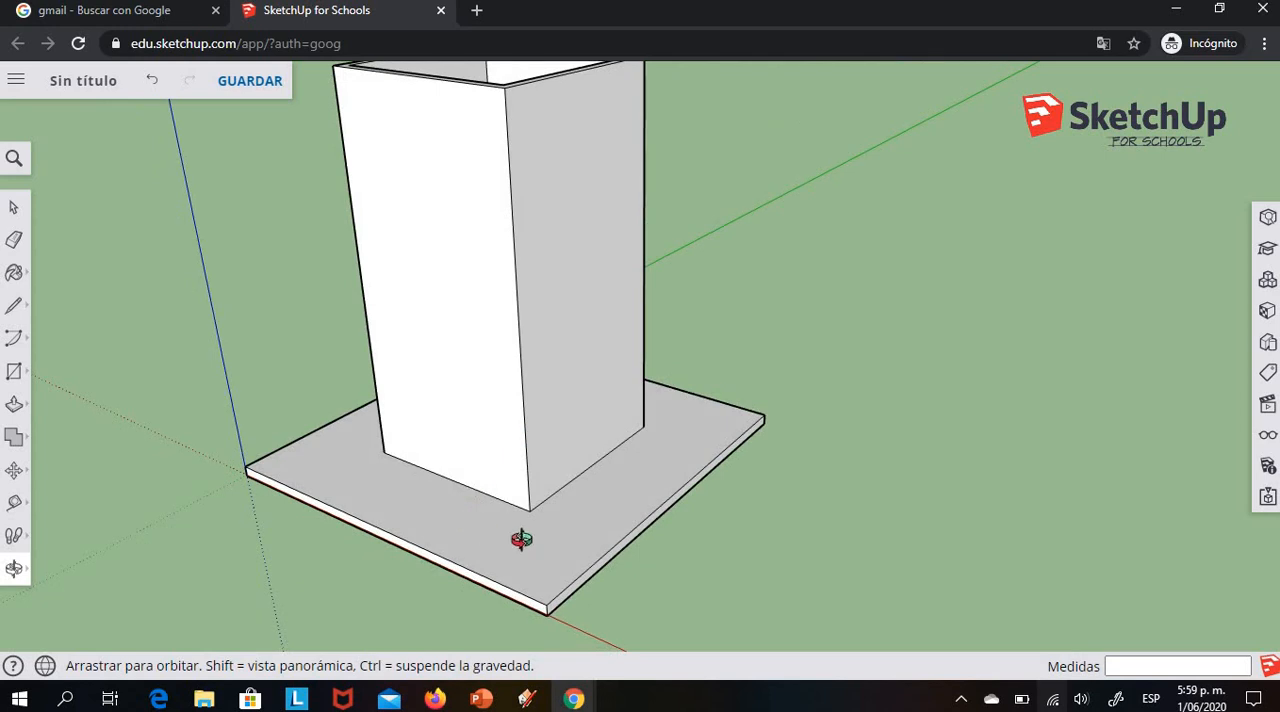
pyautogui.moveTo(521, 539)
pyautogui.mouseDown()
pyautogui.moveTo(620, 526)
pyautogui.moveTo(499, 532)
pyautogui.mouseUp()
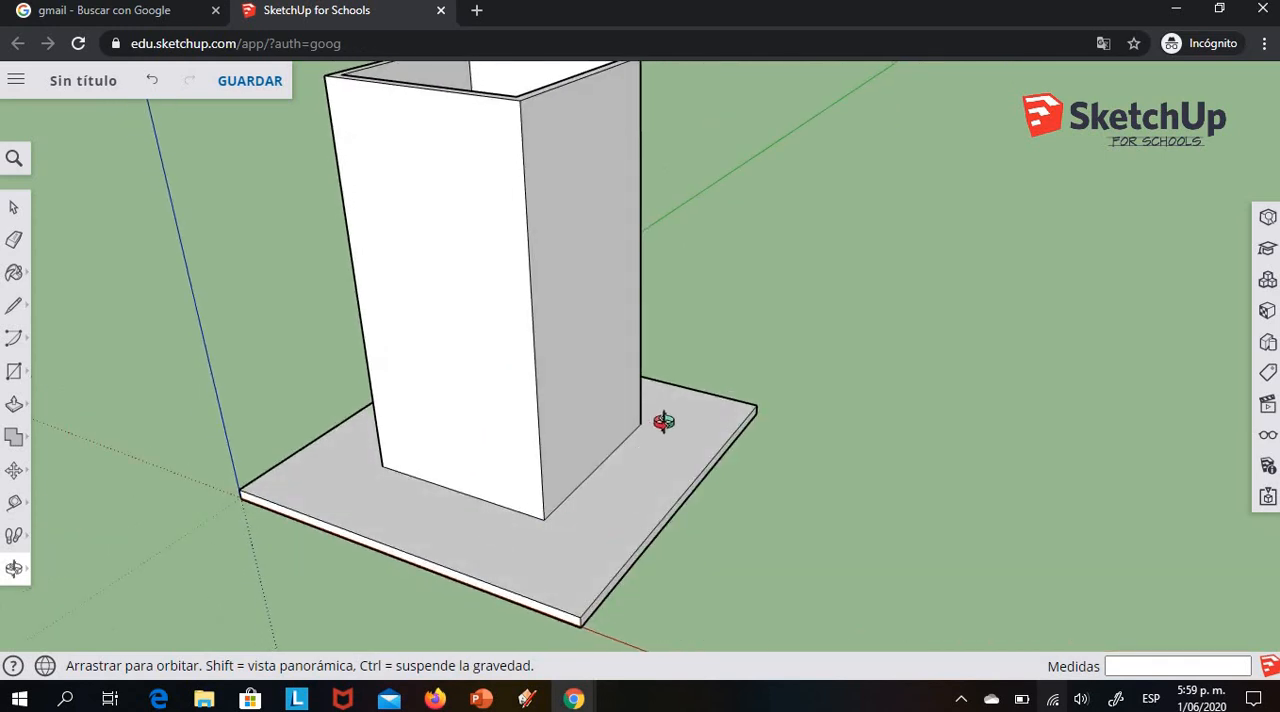
pyautogui.moveTo(506, 371); pyautogui.dragTo(540, 326)
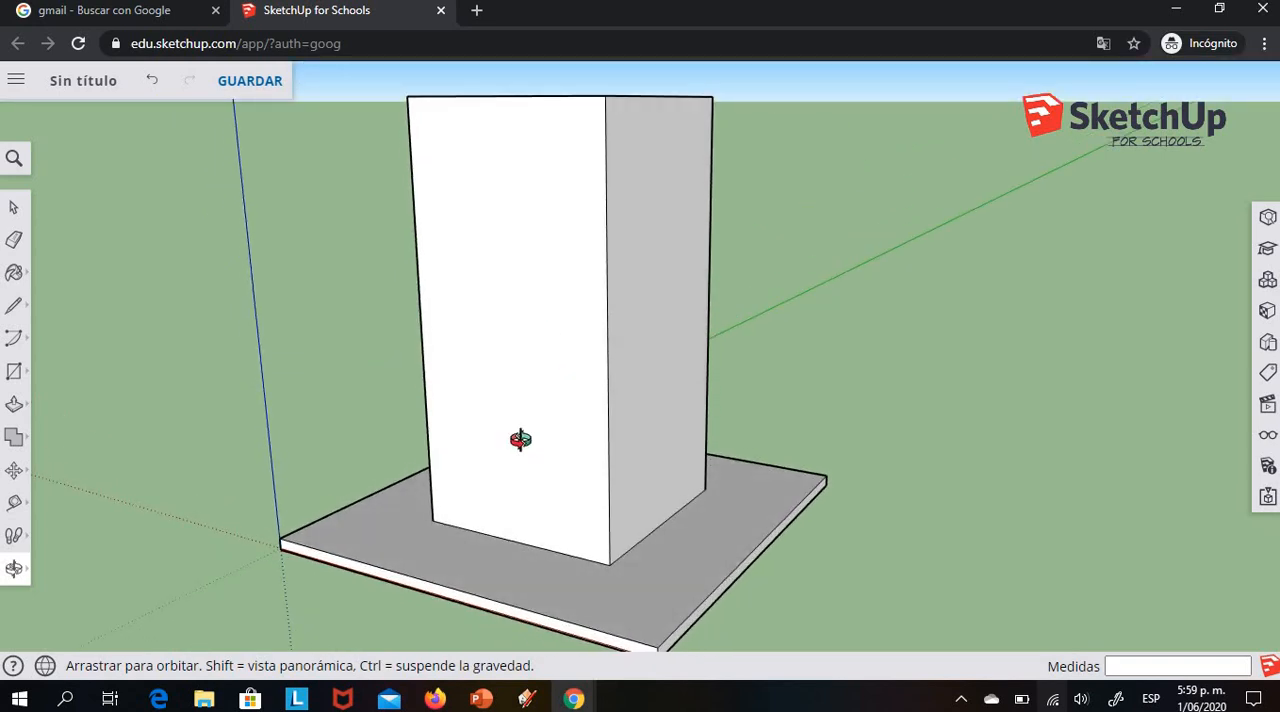
pyautogui.moveTo(523, 449); pyautogui.dragTo(481, 493)
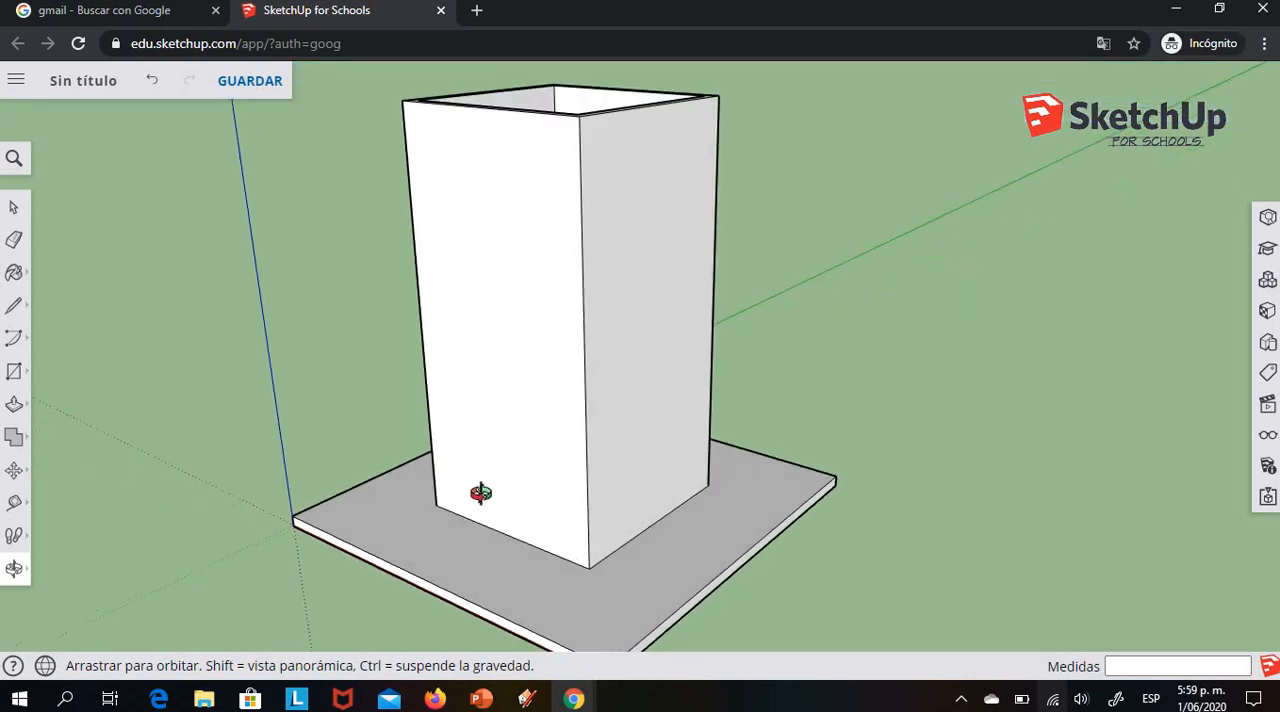
pyautogui.scroll(-2, 481, 493)
pyautogui.scroll(-1, 740, 511)
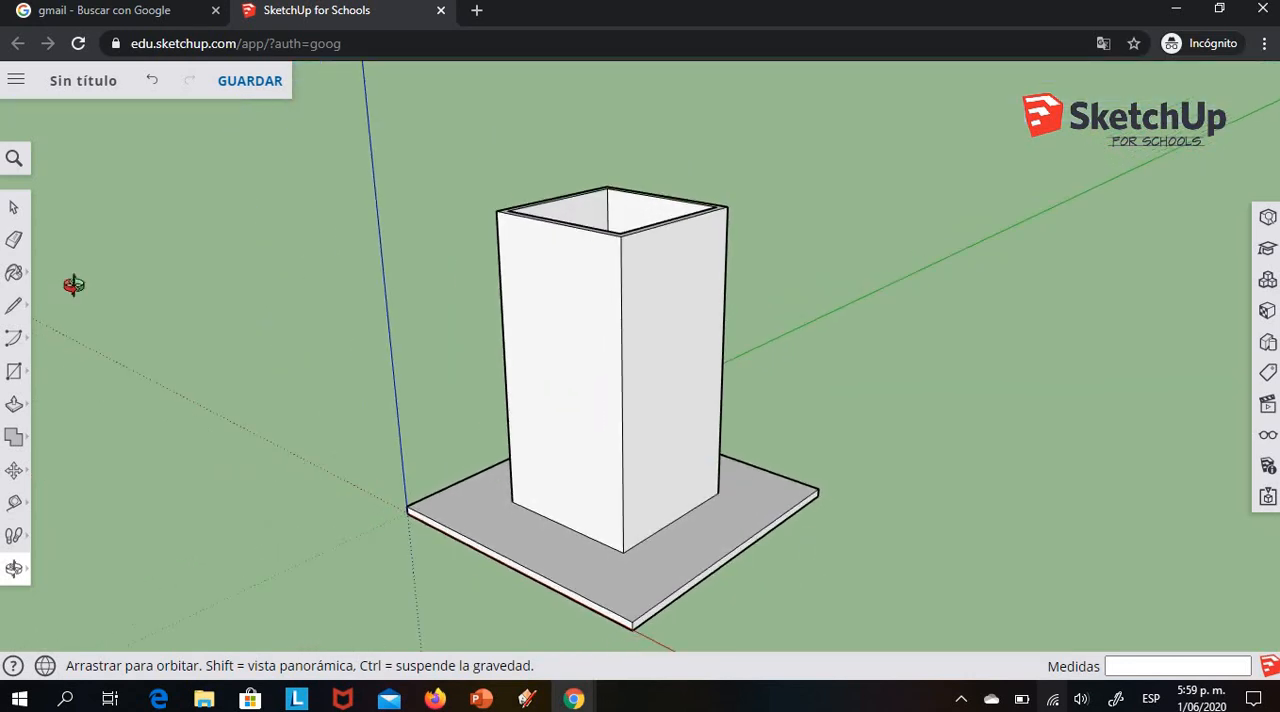
pyautogui.click(14, 305)
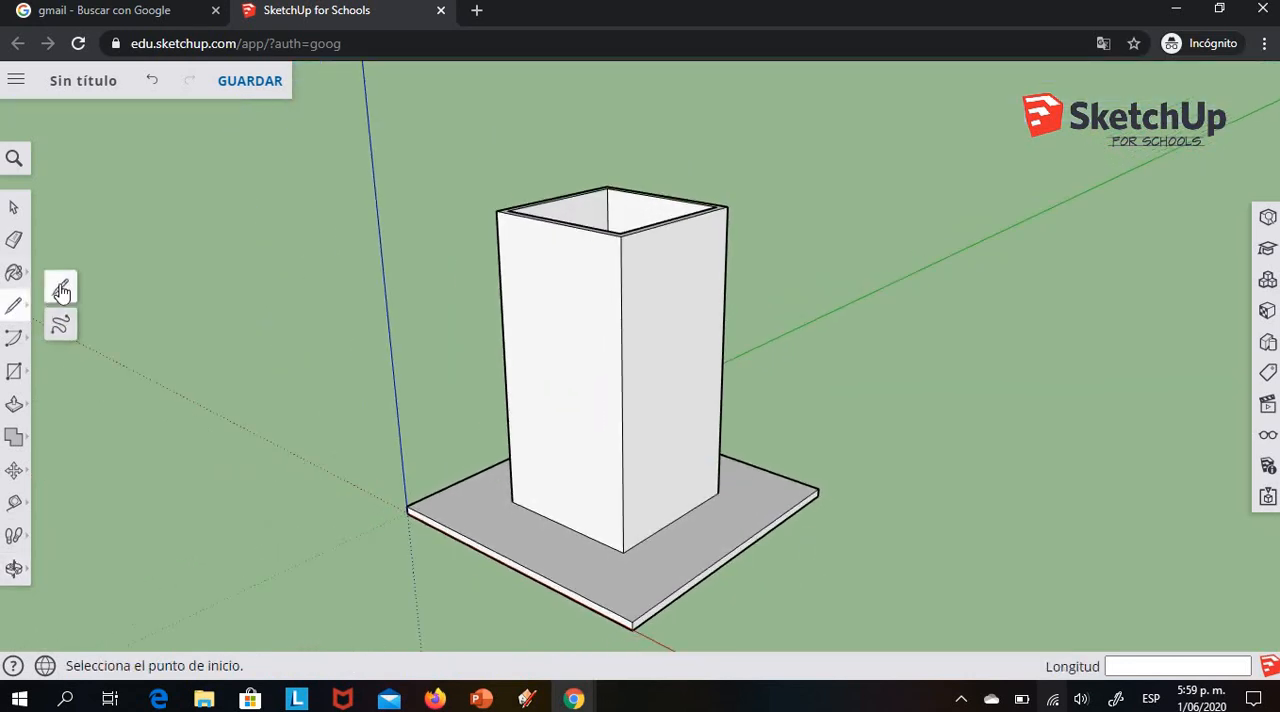
pyautogui.click(61, 291)
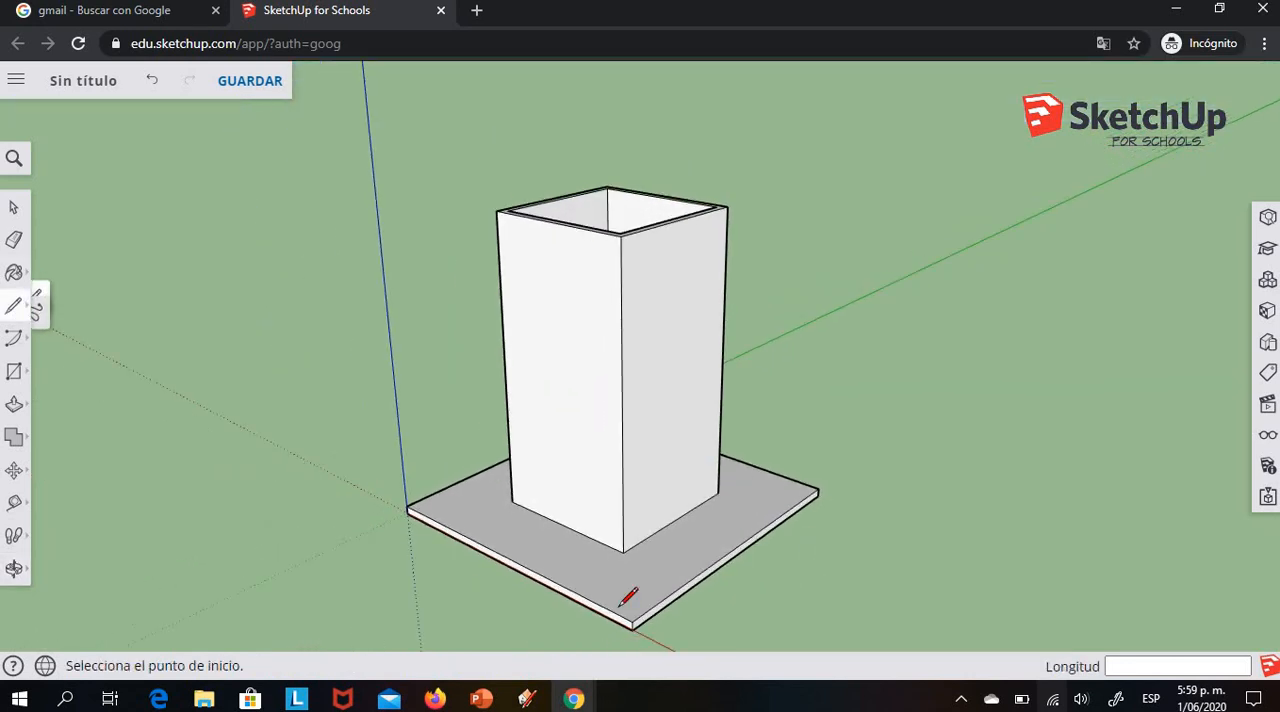
pyautogui.click(623, 551)
pyautogui.click(687, 581)
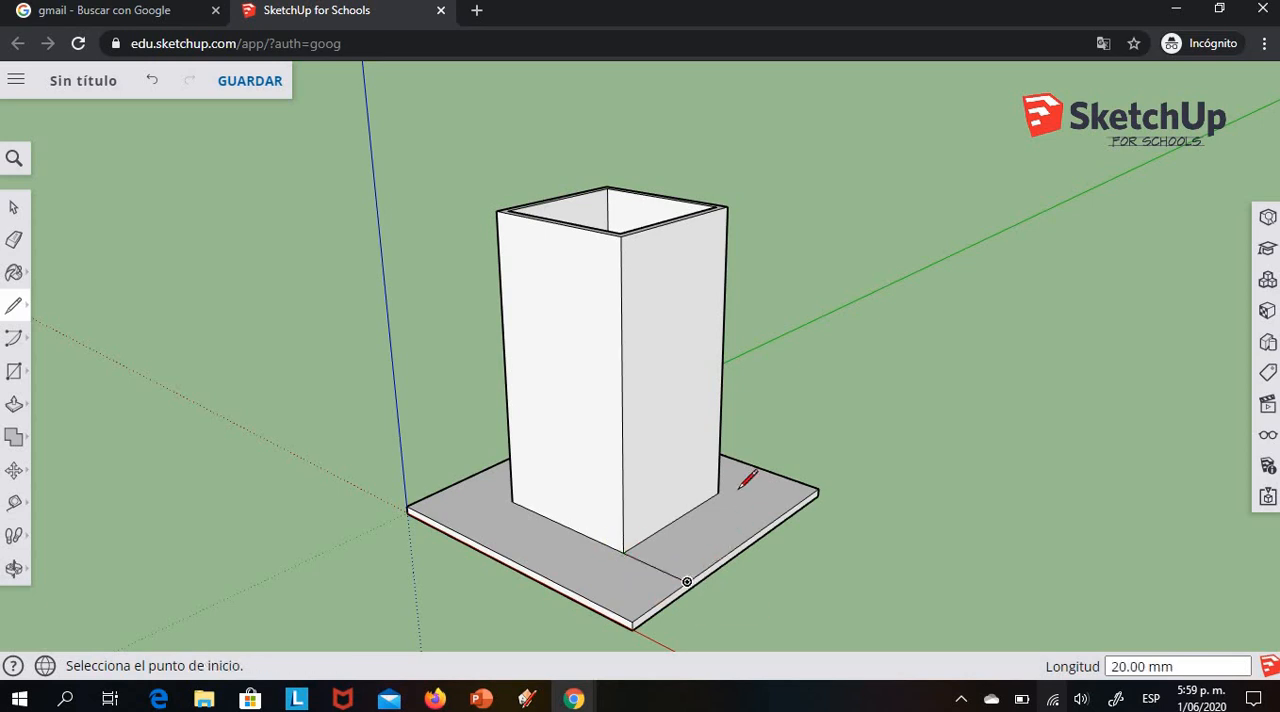
pyautogui.click(719, 493)
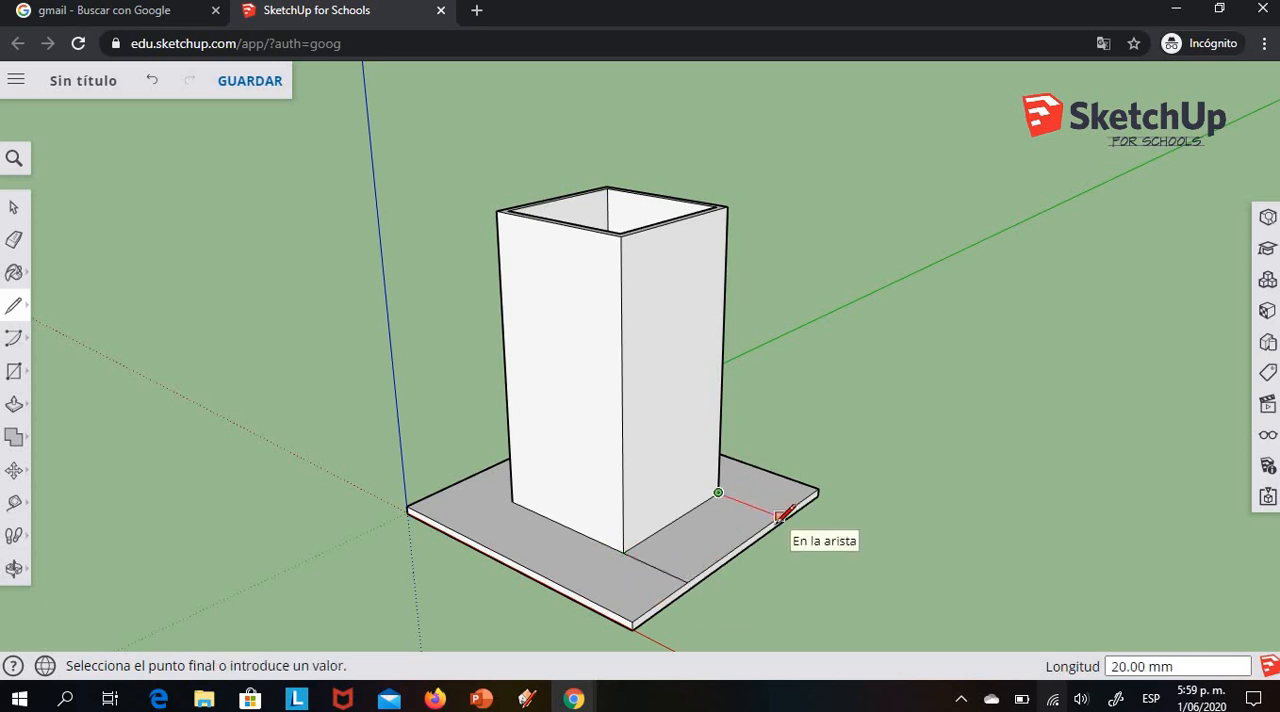
pyautogui.click(780, 516)
# Draw two 20 mm lines parallel to the green axis, from the tower's base corners to the plate edge along the red axis
pyautogui.click(623, 551)
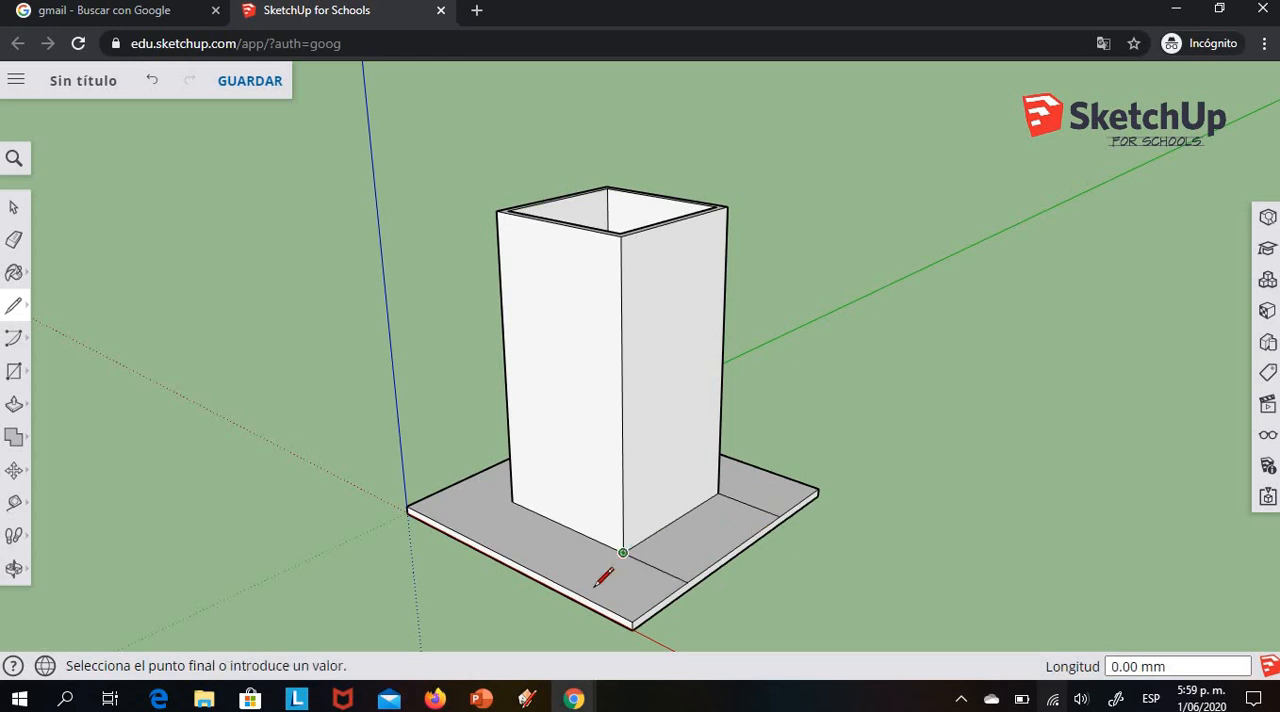
pyautogui.click(567, 589)
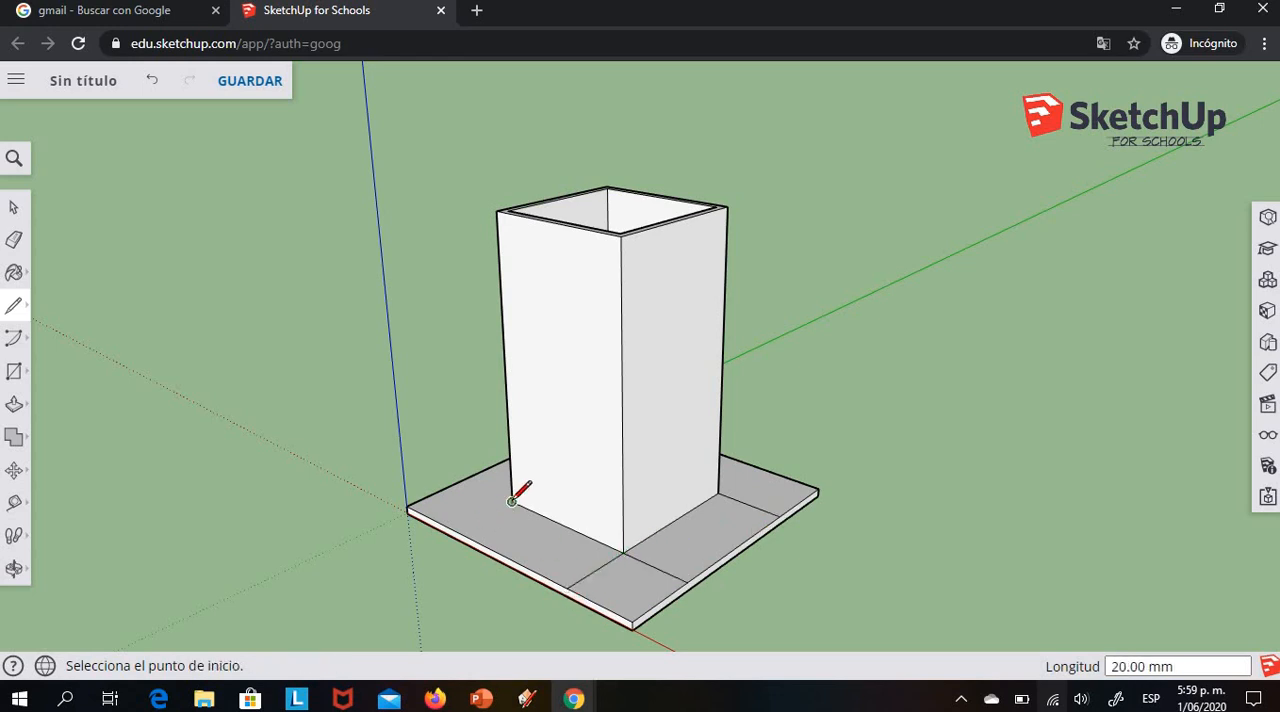
pyautogui.click(512, 501)
pyautogui.click(455, 529)
# Draw two 20 mm lines from the tower's base corners to the plate edge that runs along the green axis
pyautogui.click(14, 568)
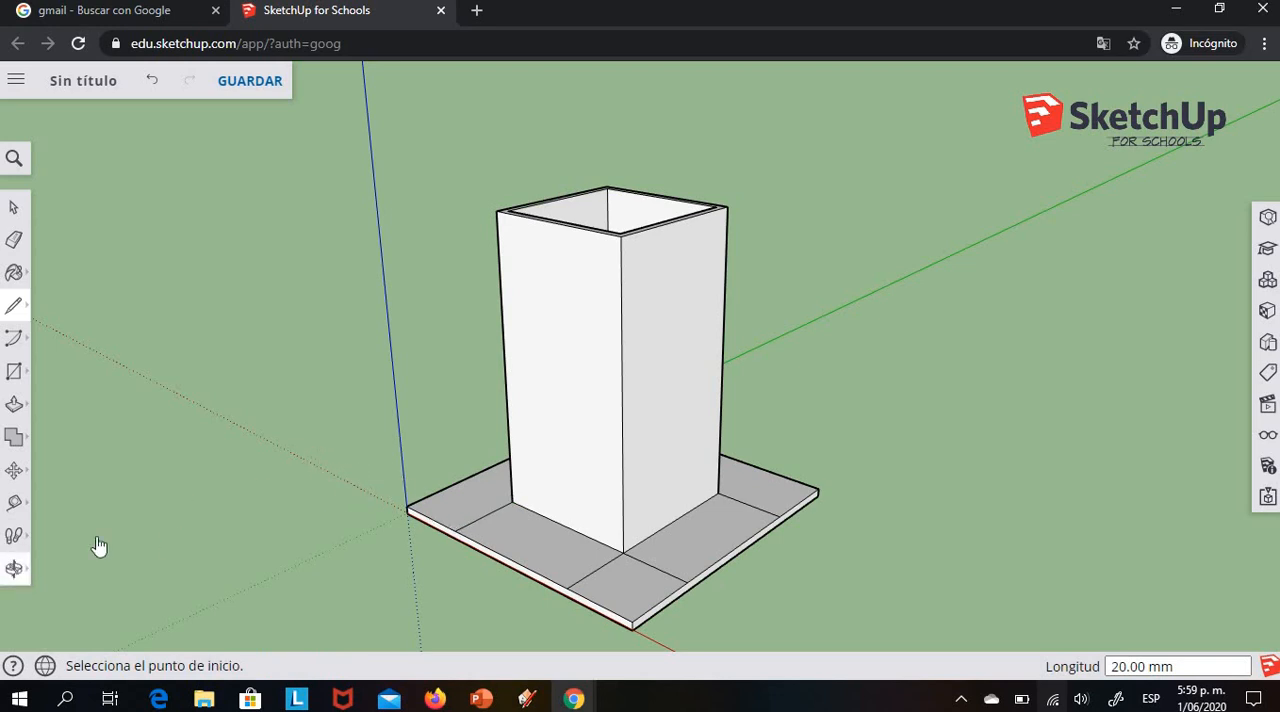
pyautogui.moveTo(311, 457); pyautogui.dragTo(96, 487)
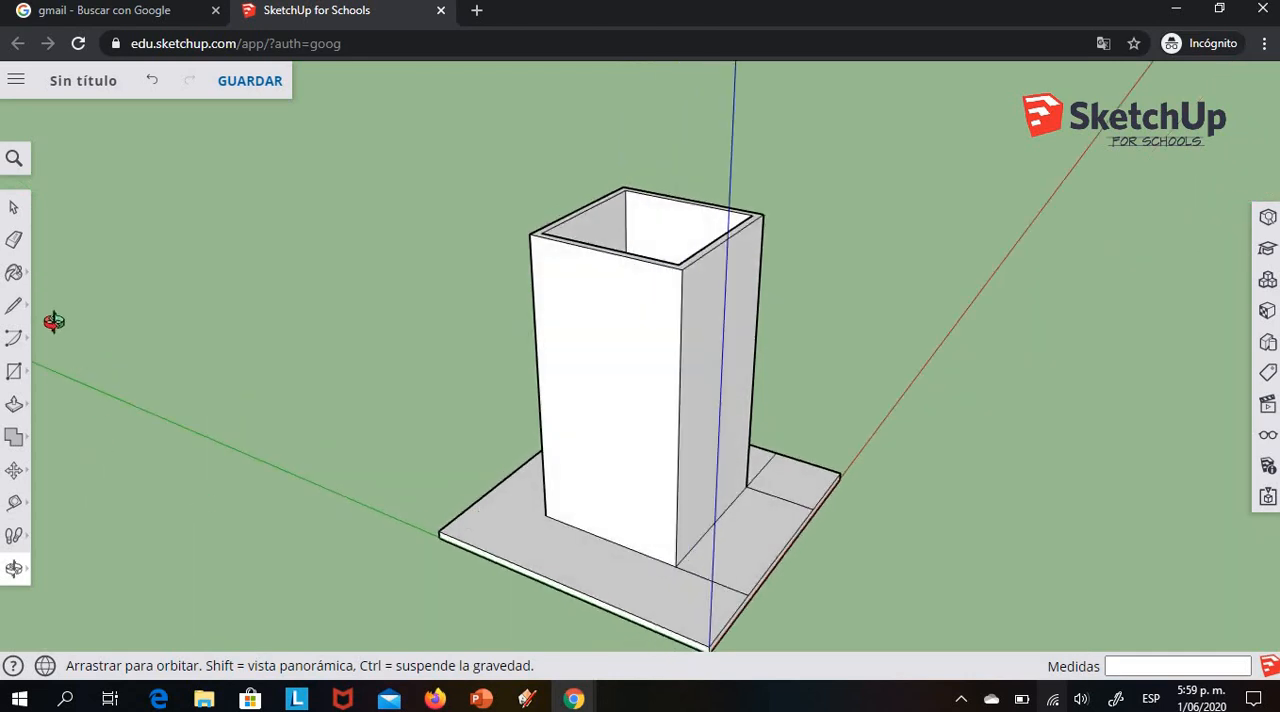
pyautogui.press('l')
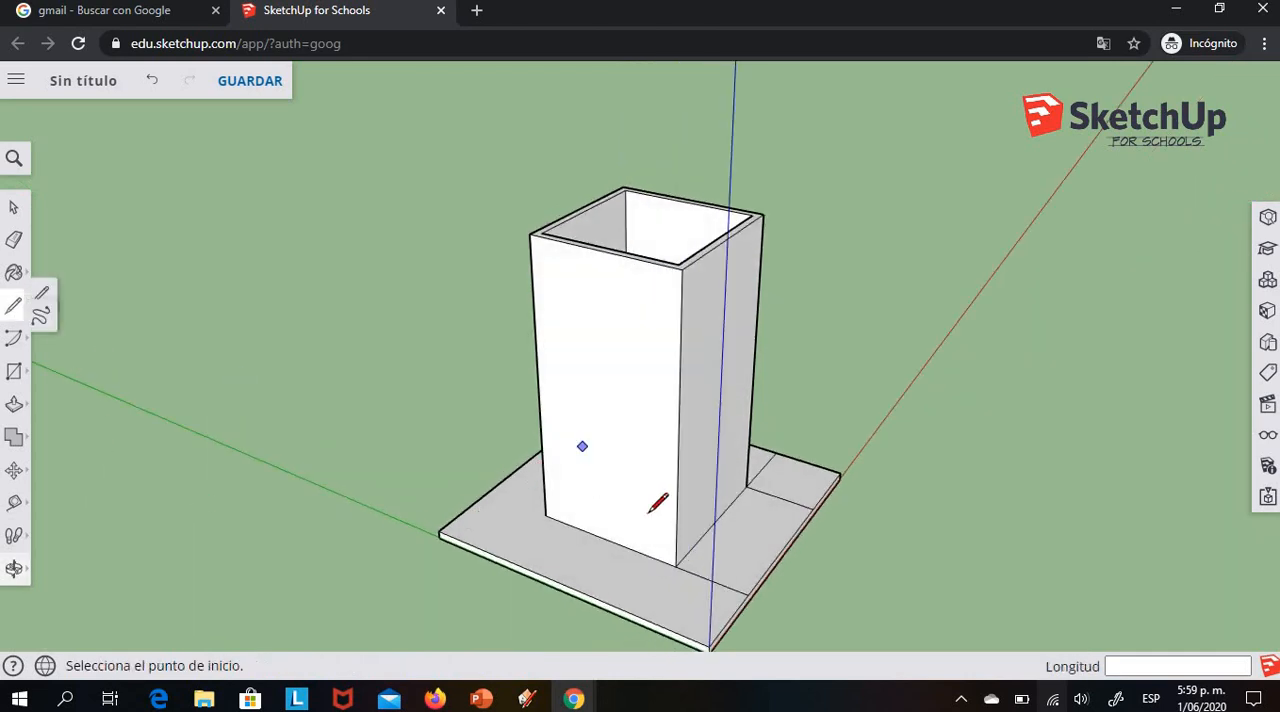
pyautogui.click(675, 567)
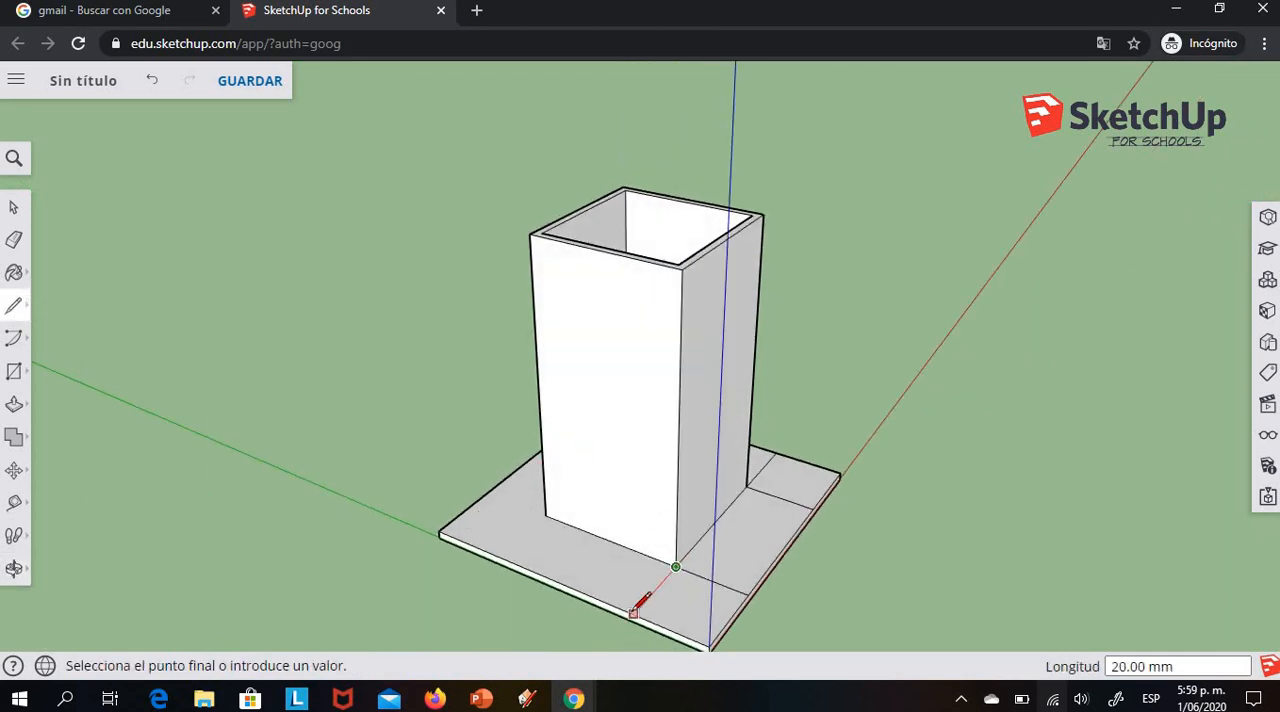
pyautogui.click(633, 612)
pyautogui.click(545, 514)
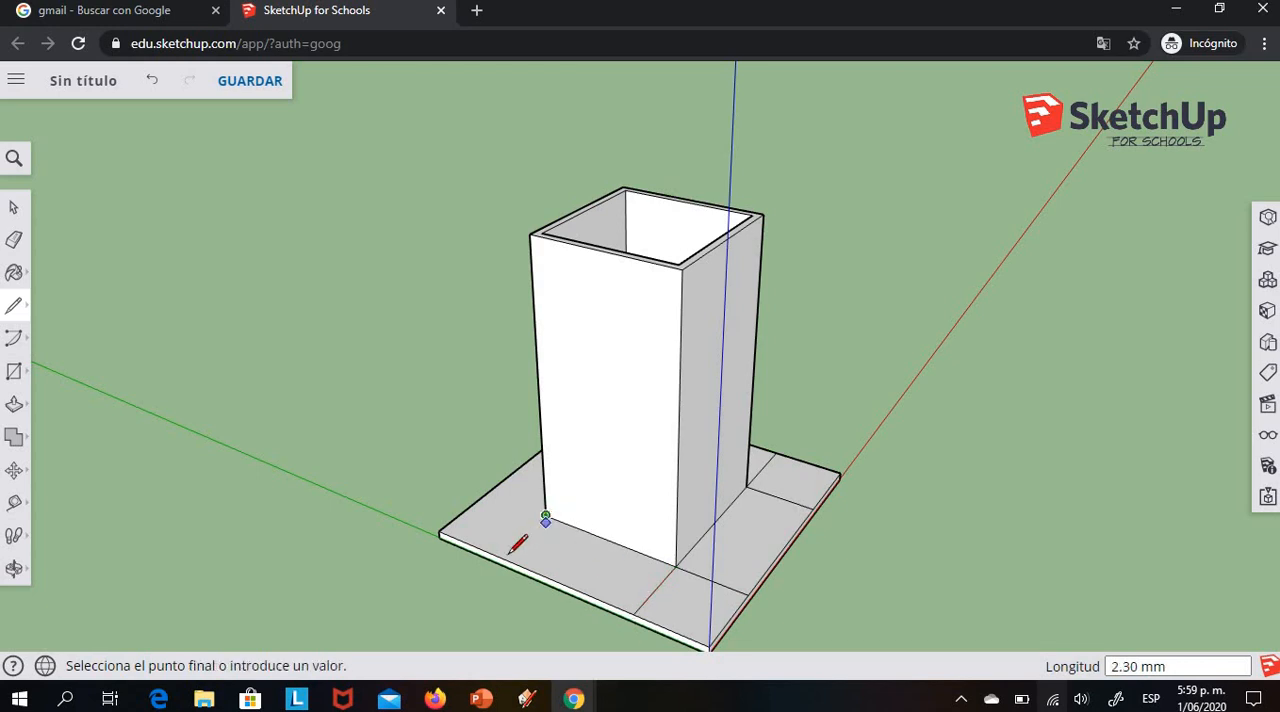
pyautogui.click(498, 556)
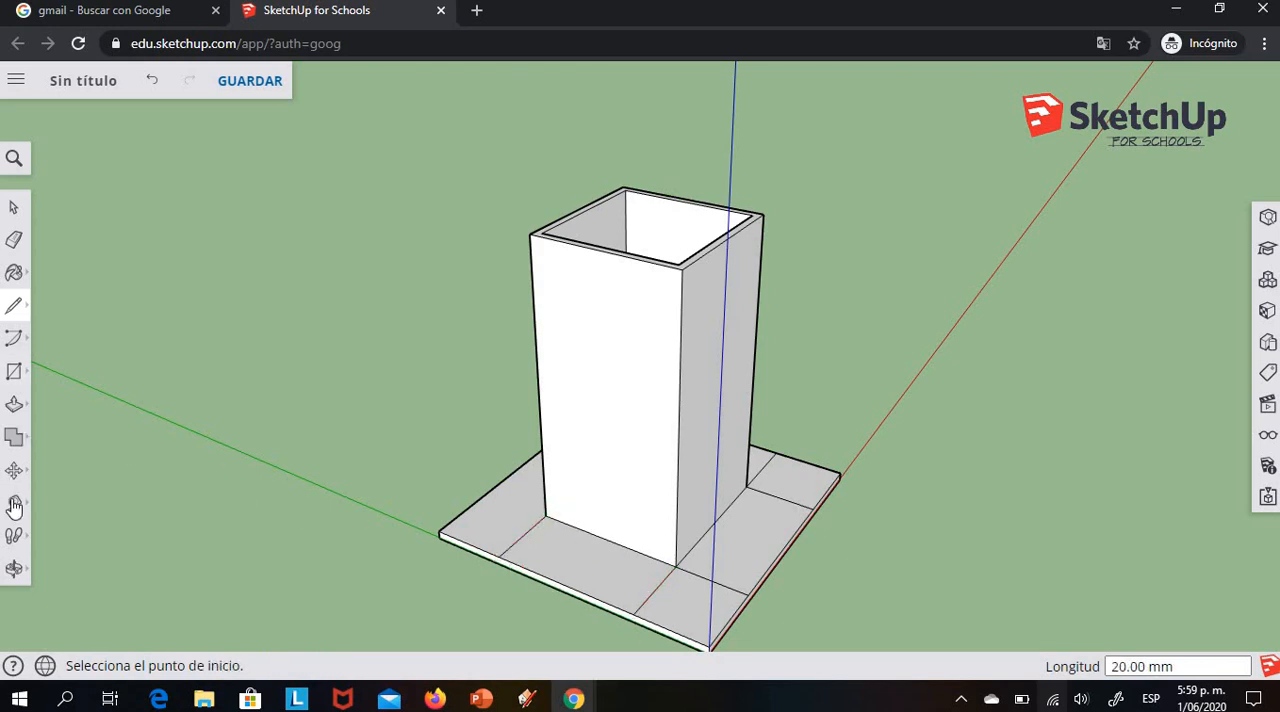
# Draw two 20 mm lines from the tower's base corners to the plate edge opposite the red axis, completing the division of the border
pyautogui.click(14, 568)
pyautogui.moveTo(623, 486); pyautogui.dragTo(421, 462)
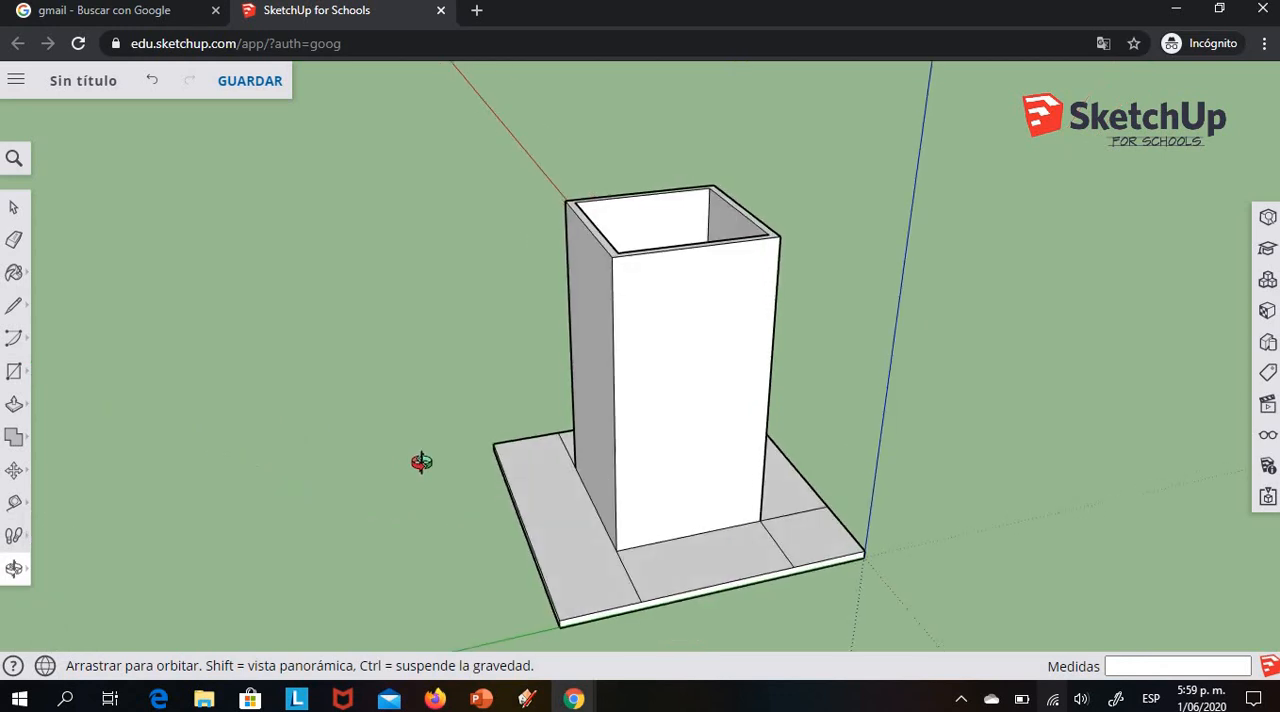
pyautogui.click(14, 305)
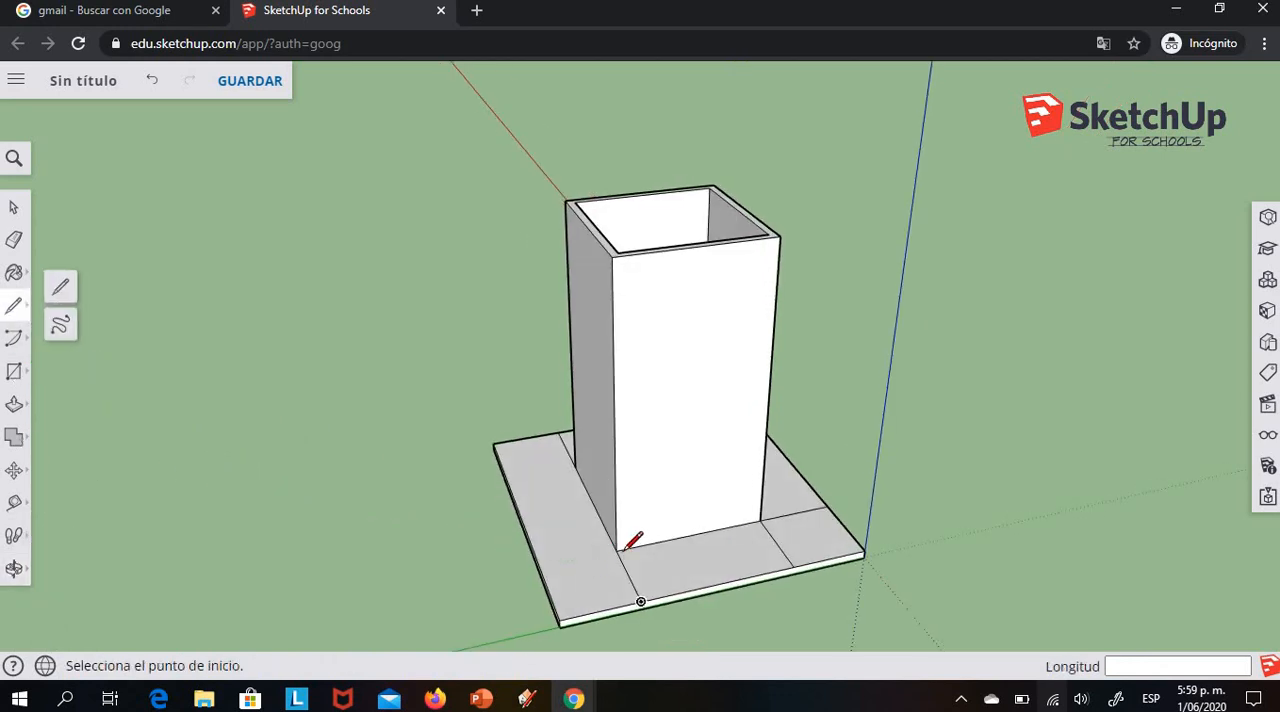
pyautogui.click(617, 549)
pyautogui.click(538, 566)
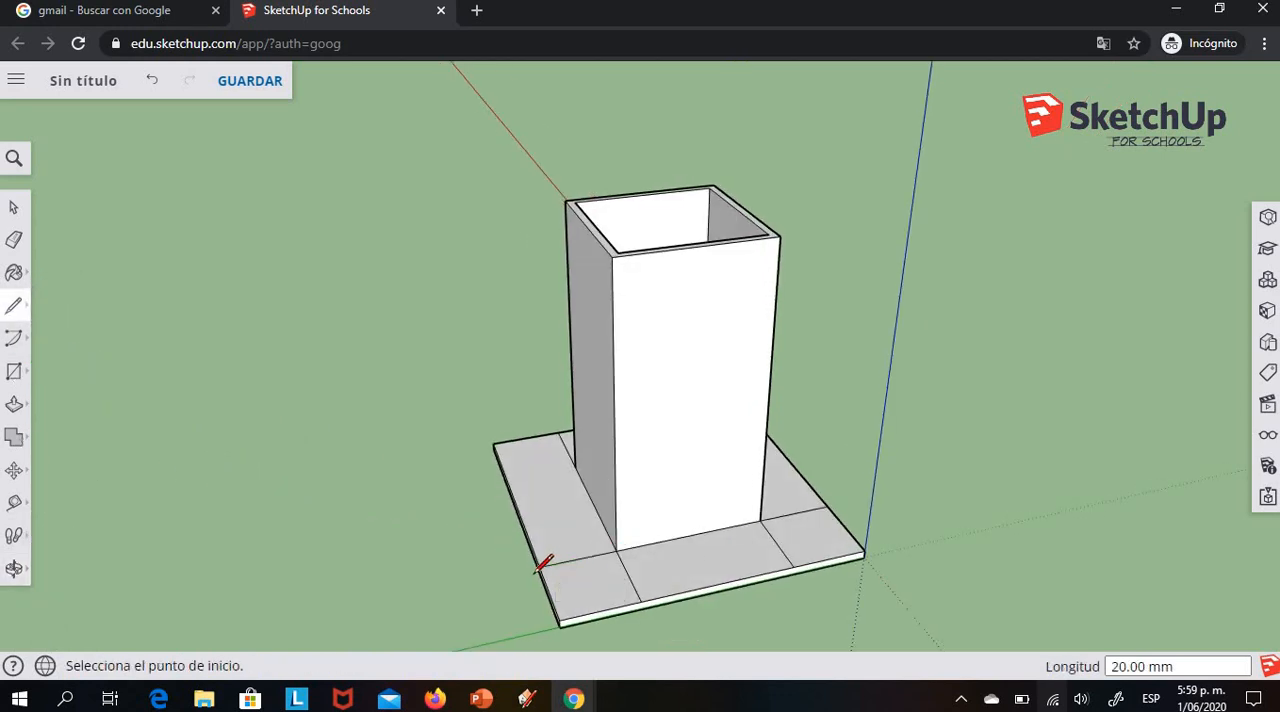
pyautogui.click(576, 466)
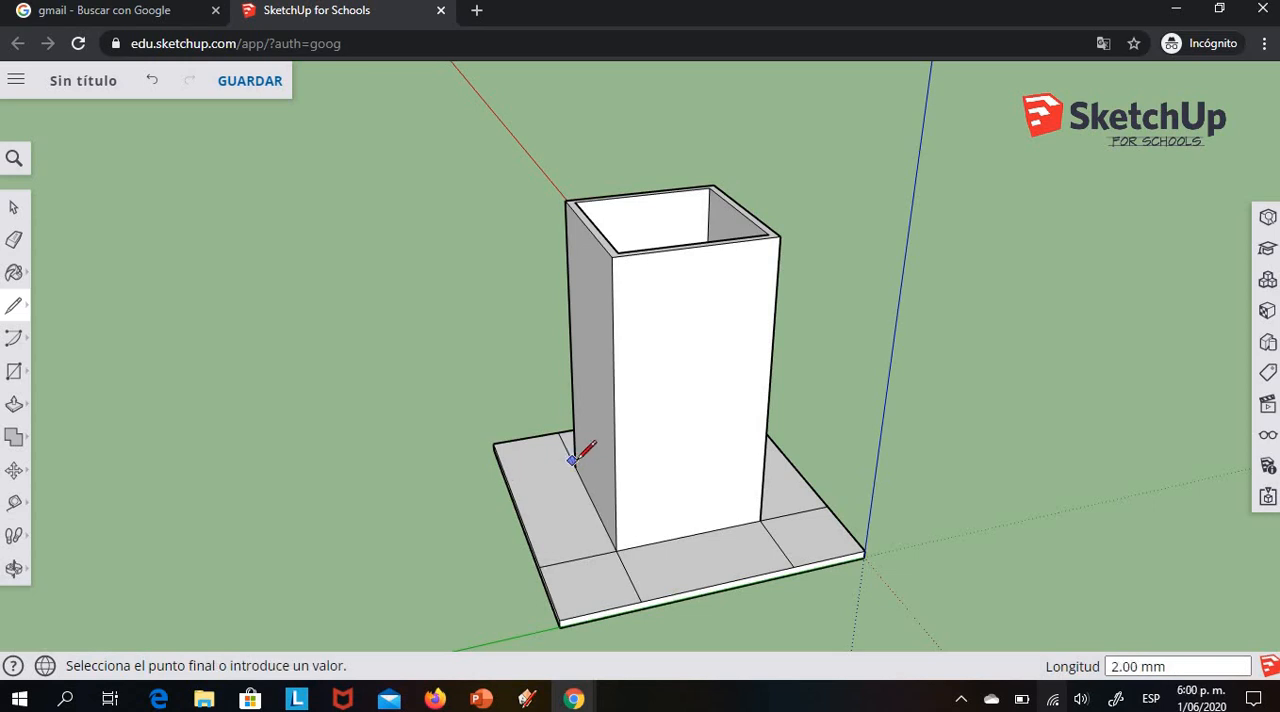
pyautogui.click(506, 479)
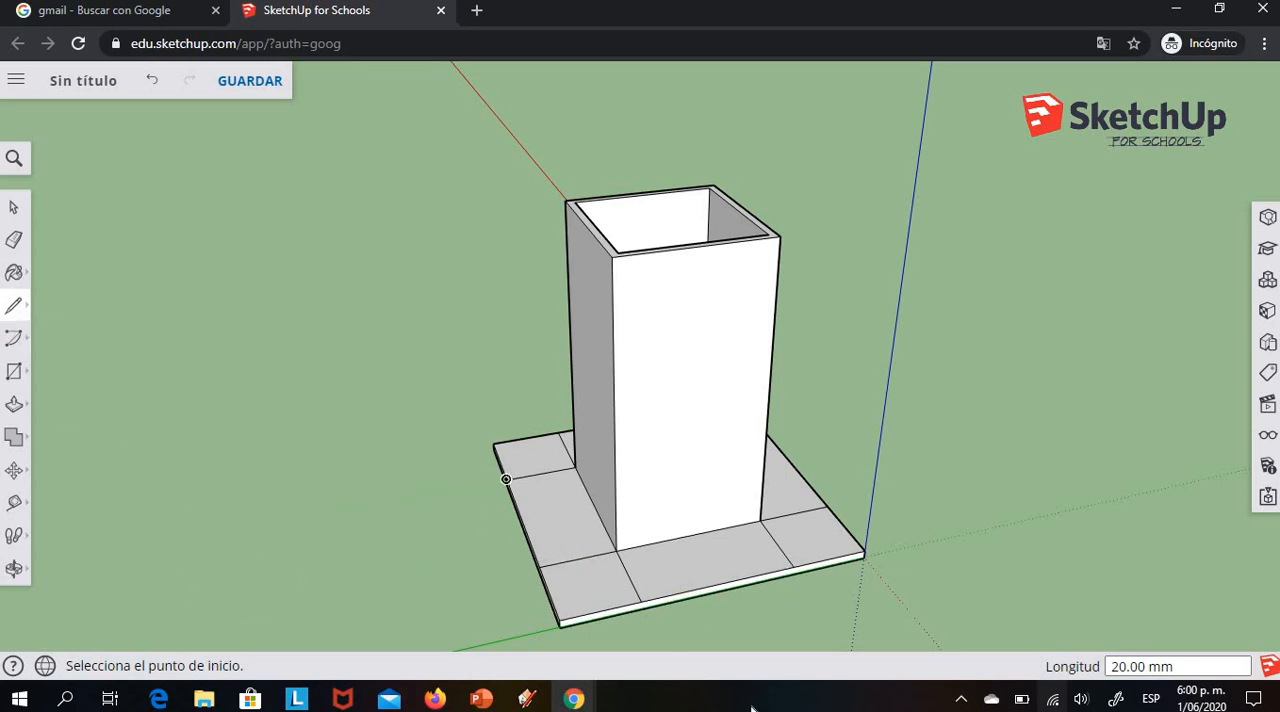
# Draw a line parallel to the red axis between the midpoints of the two dividing lines in the red-axis border strip
pyautogui.click(14, 568)
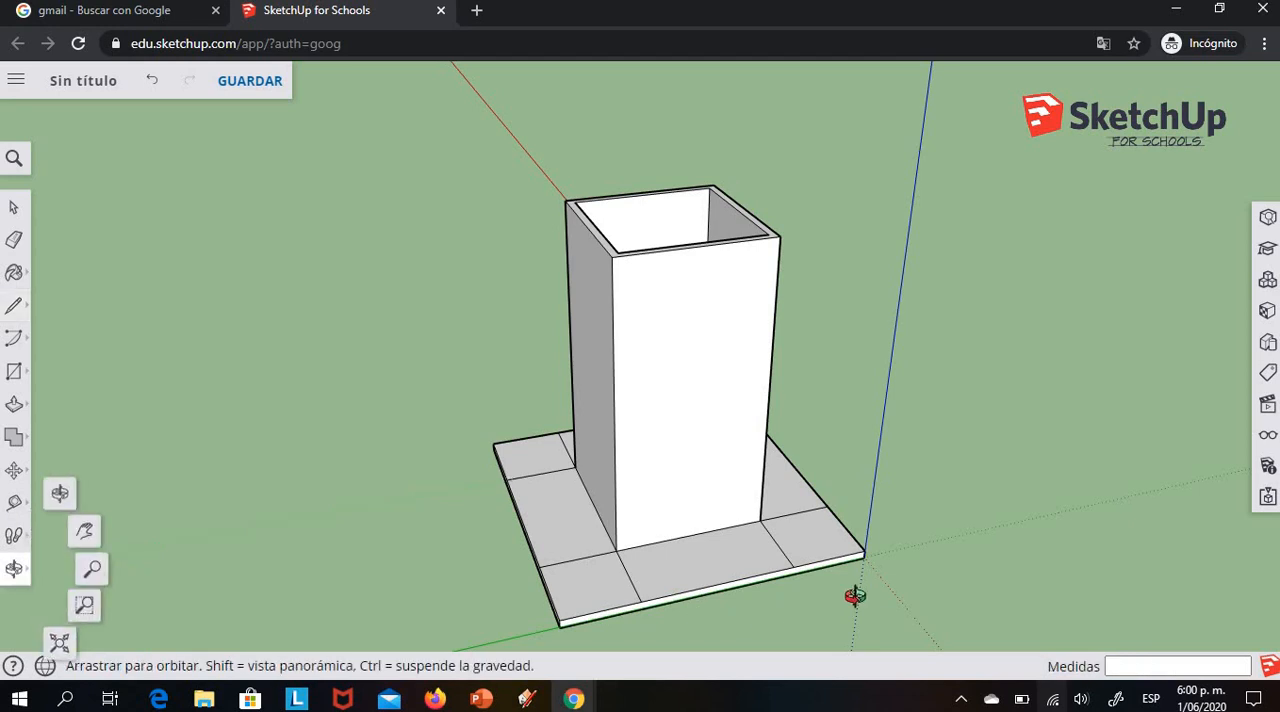
pyautogui.moveTo(667, 583); pyautogui.dragTo(386, 543)
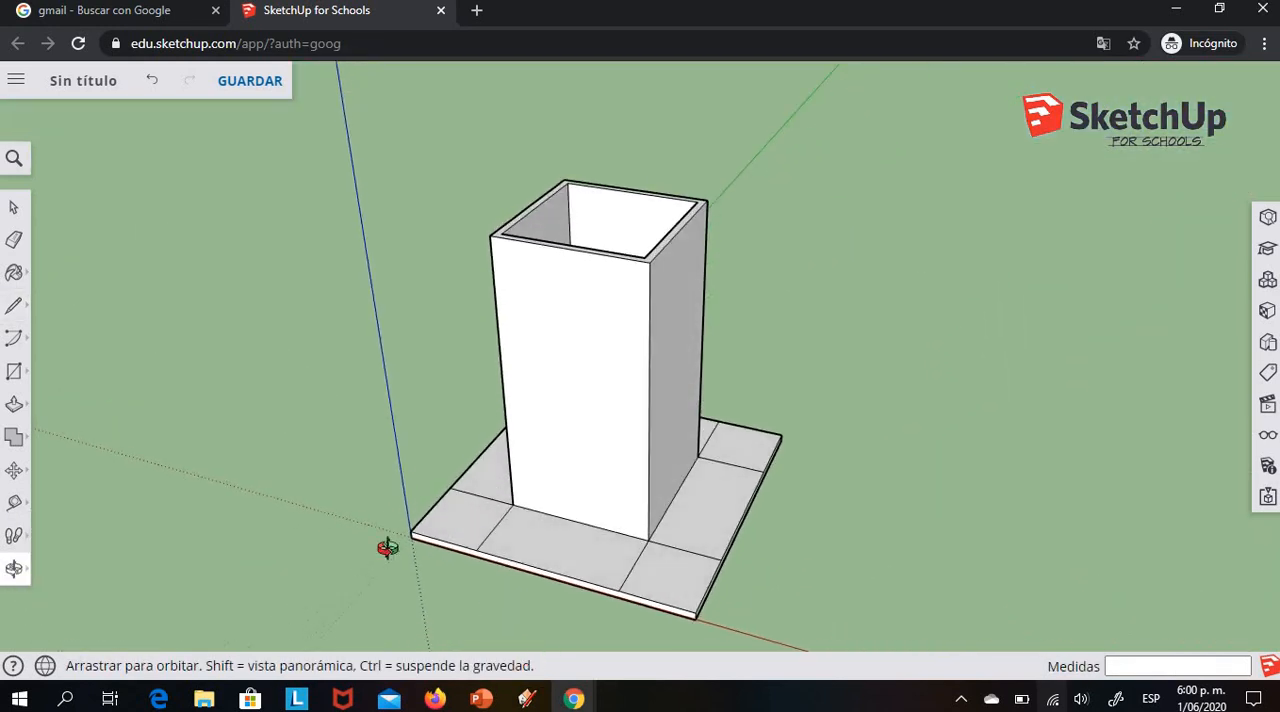
pyautogui.click(16, 305)
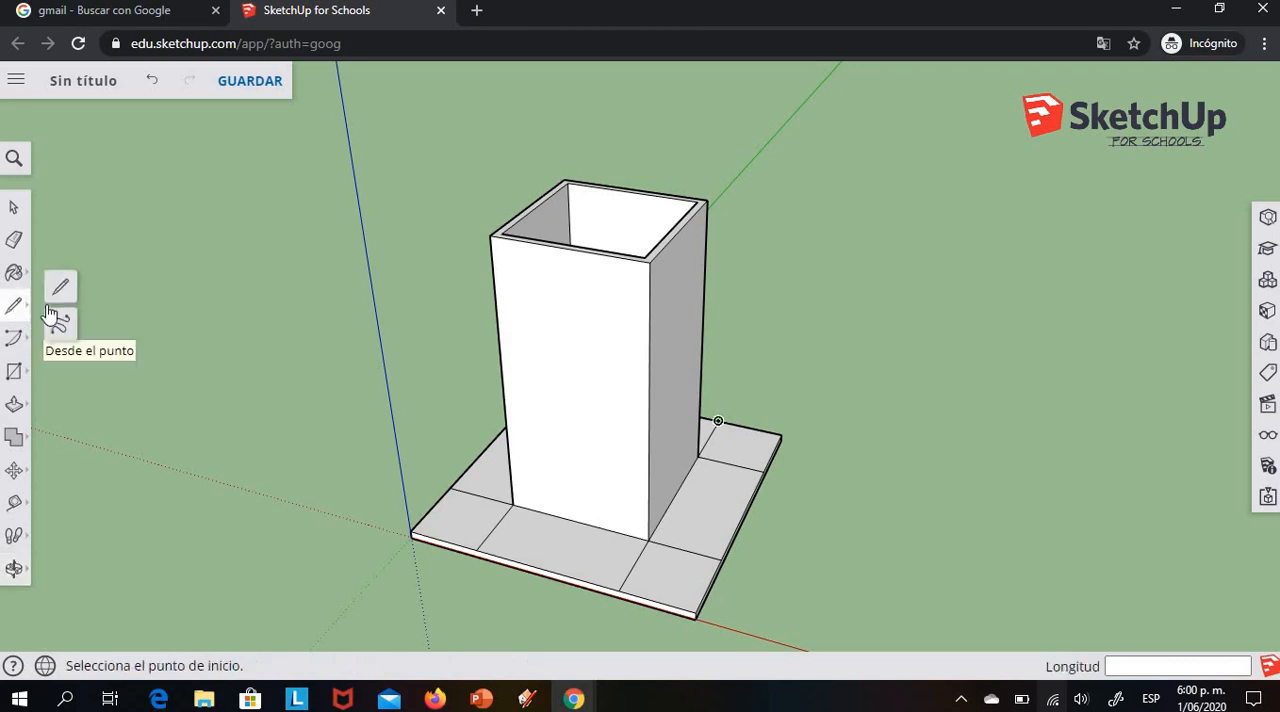
pyautogui.click(55, 295)
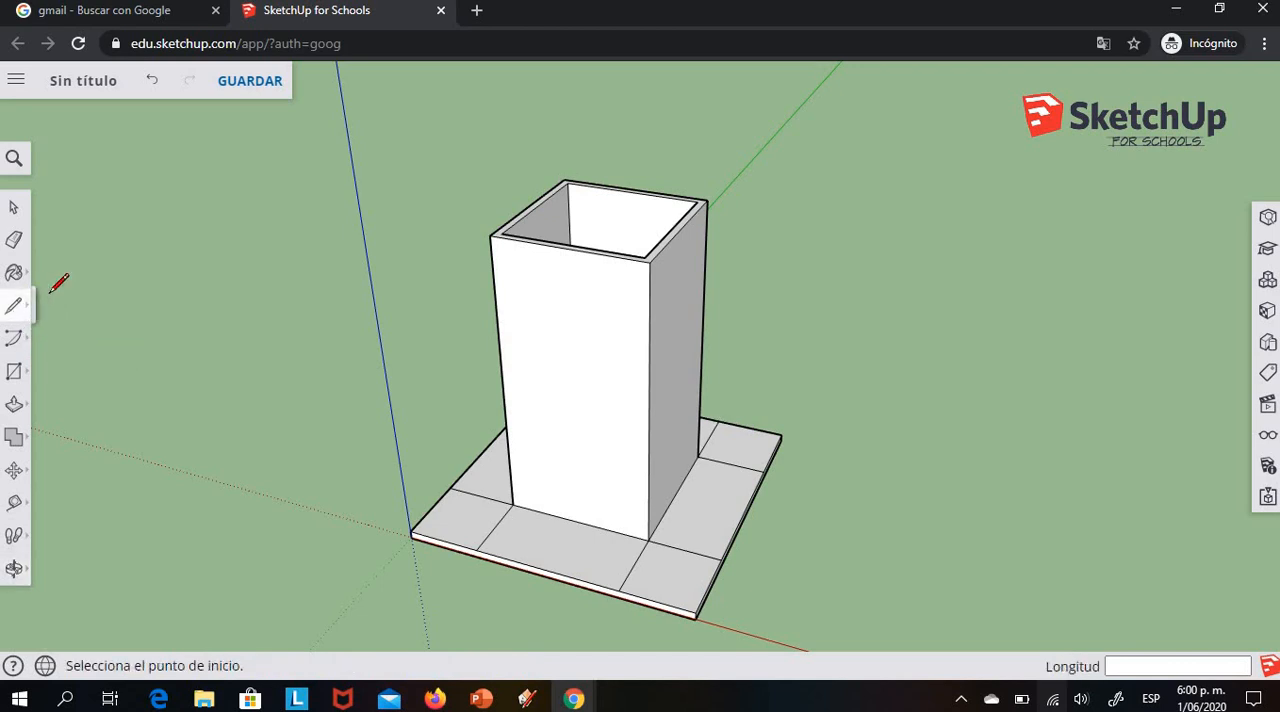
pyautogui.click(502, 522)
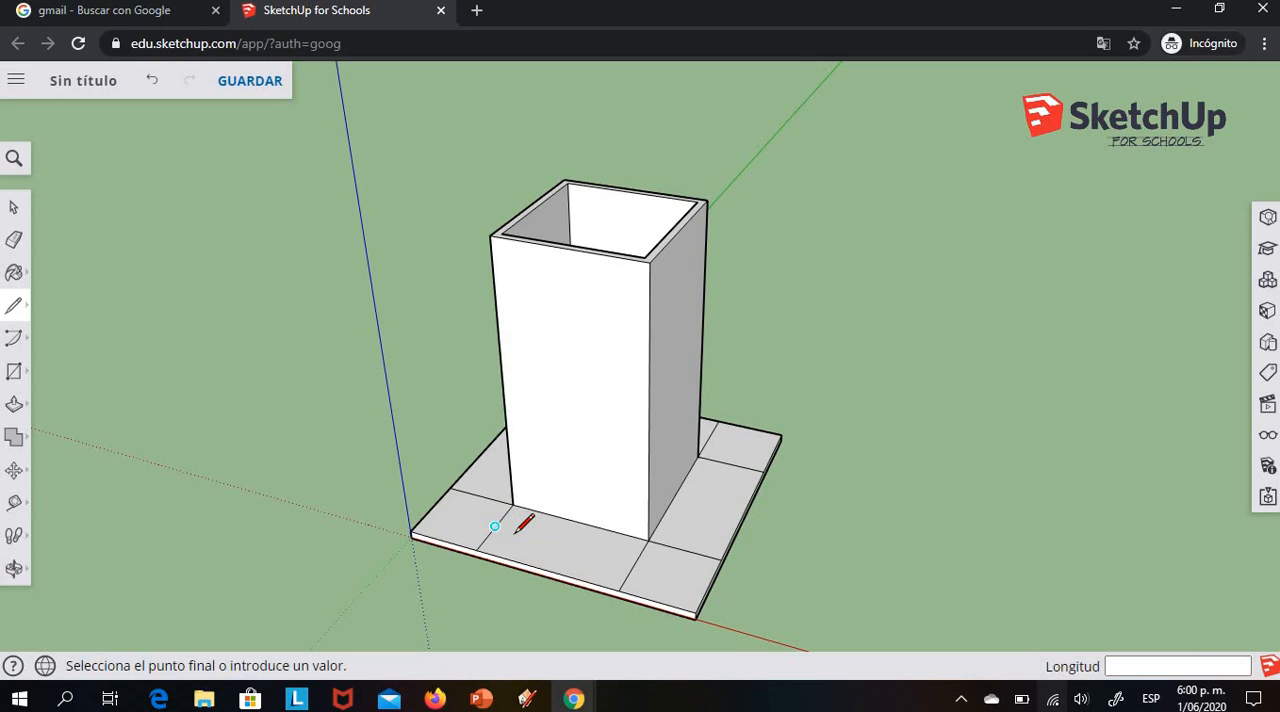
pyautogui.click(633, 565)
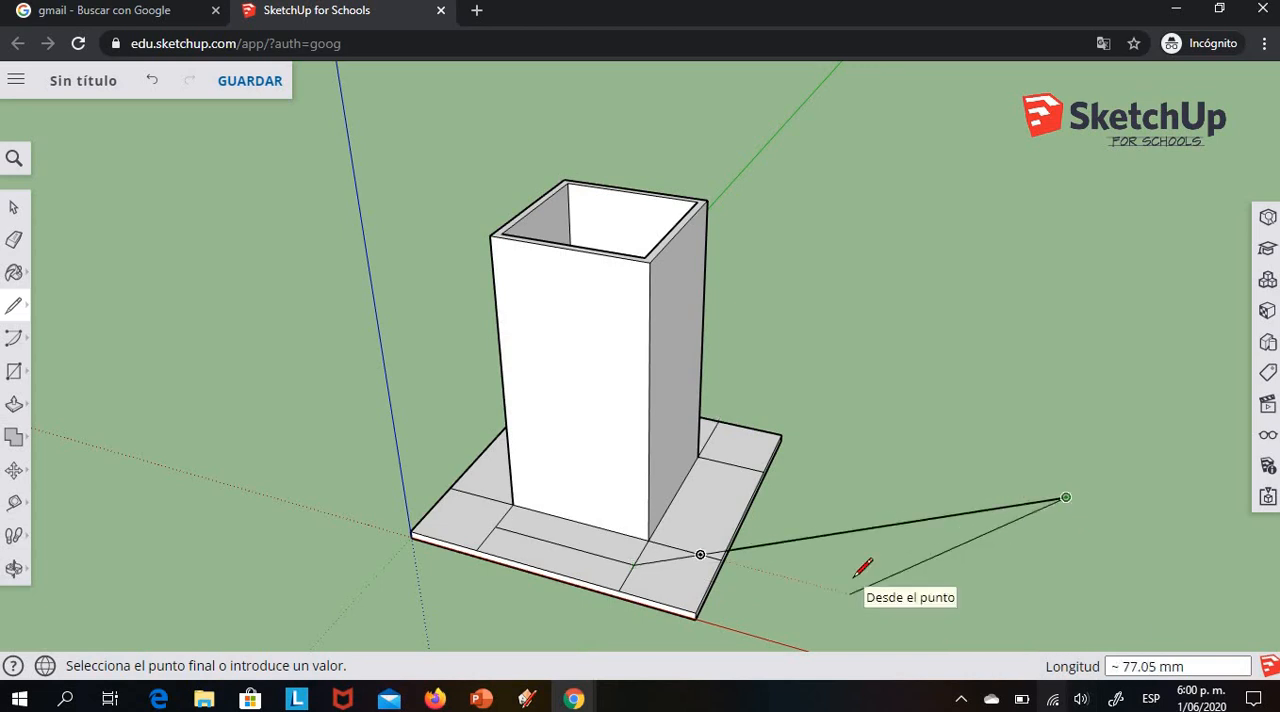
pyautogui.press('Escape')
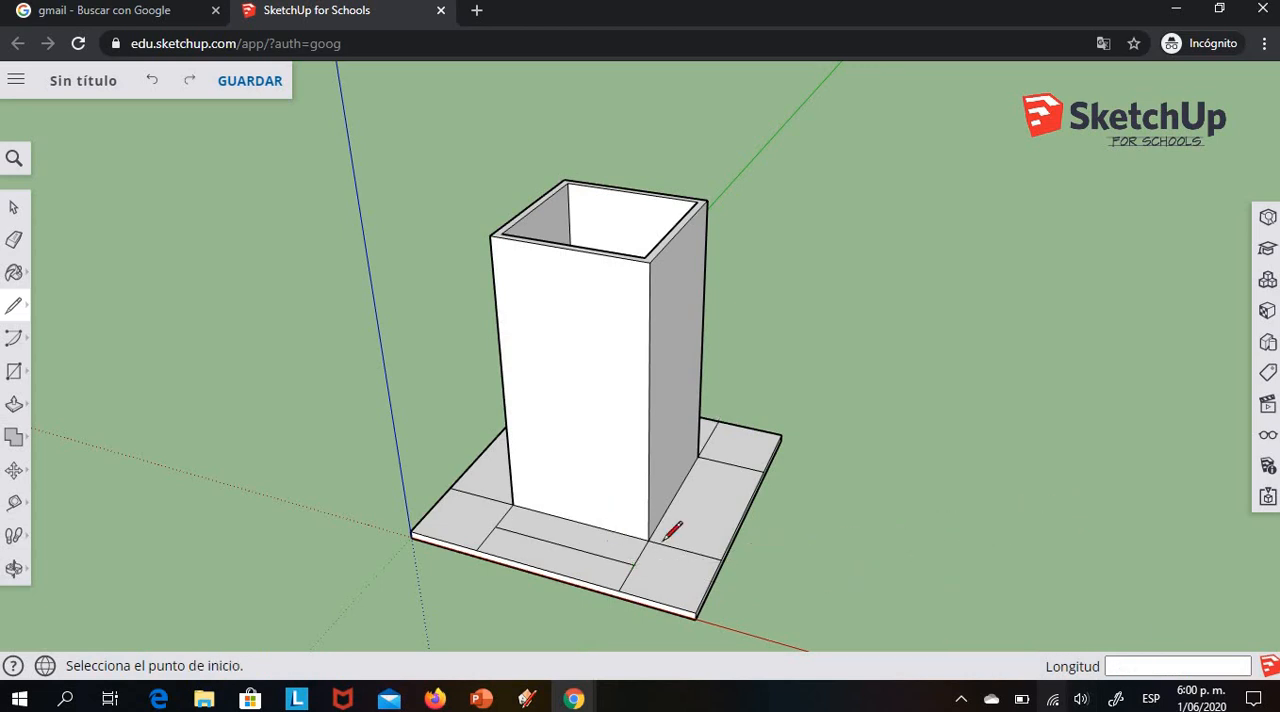
# Draw a 40 mm line between the dividing lines' midpoints in each of the two border strips parallel to the green axis
pyautogui.click(684, 549)
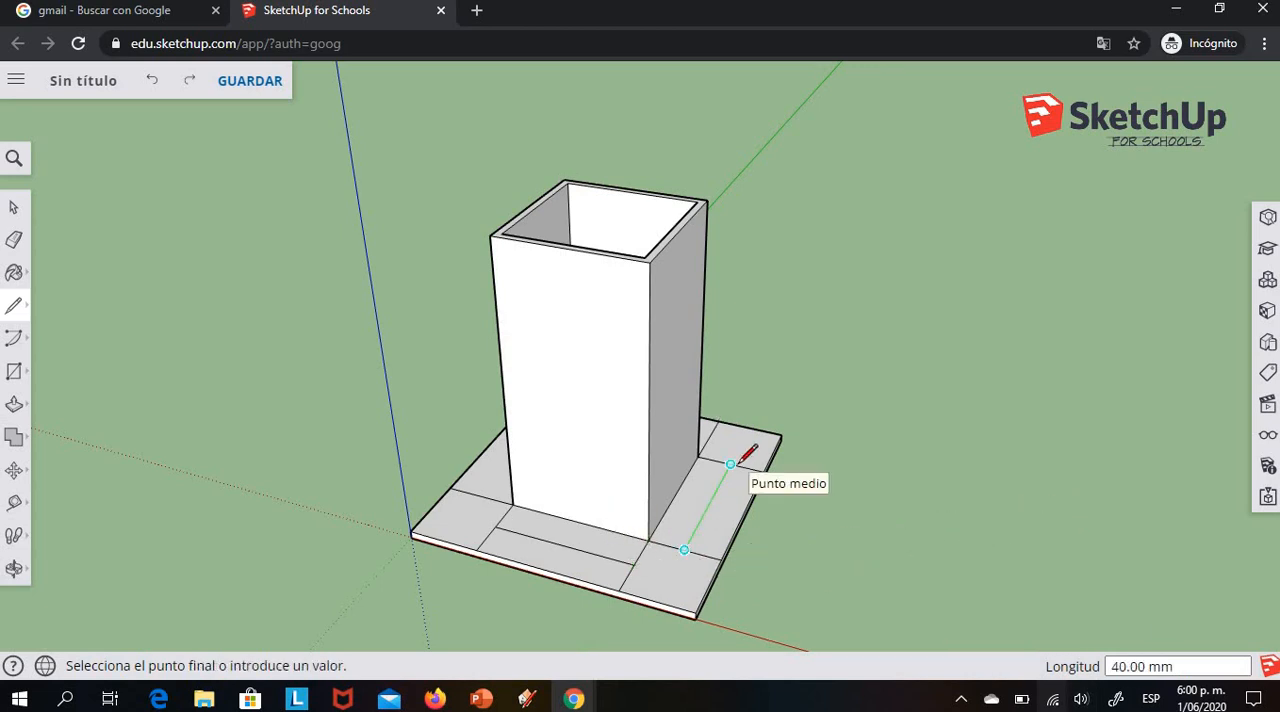
pyautogui.click(730, 464)
pyautogui.click(14, 568)
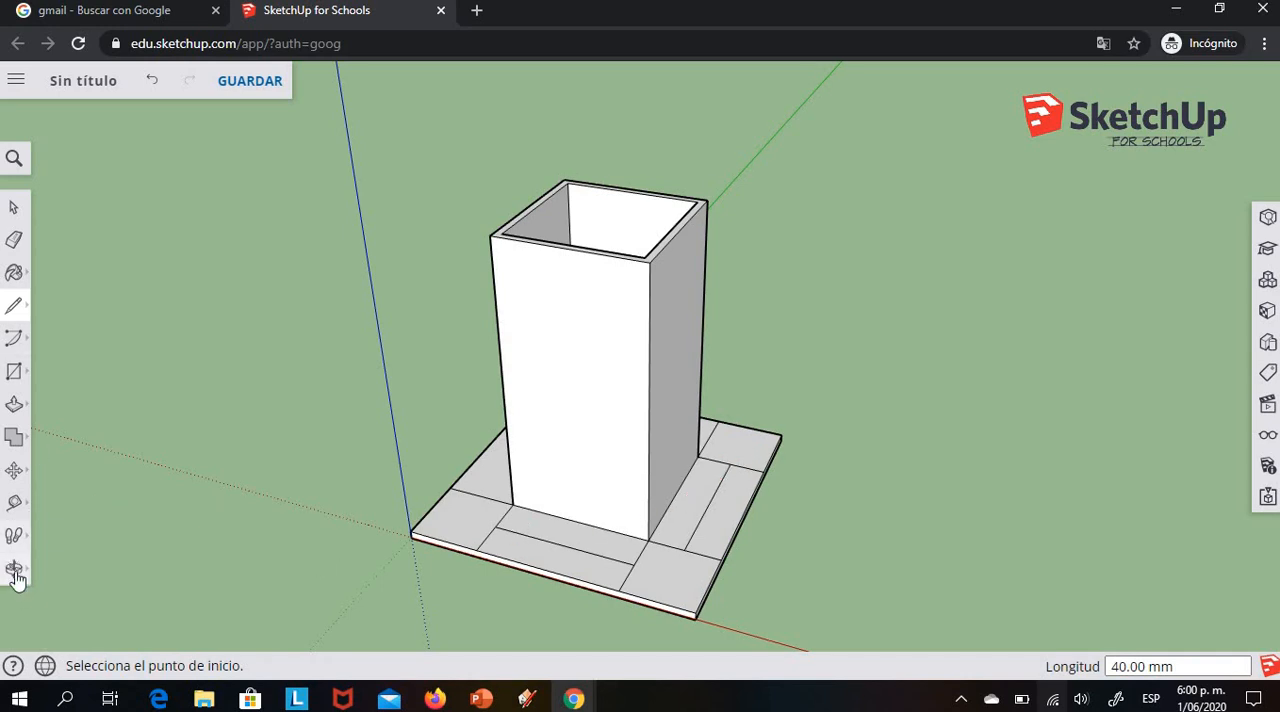
pyautogui.moveTo(371, 534); pyautogui.dragTo(566, 507)
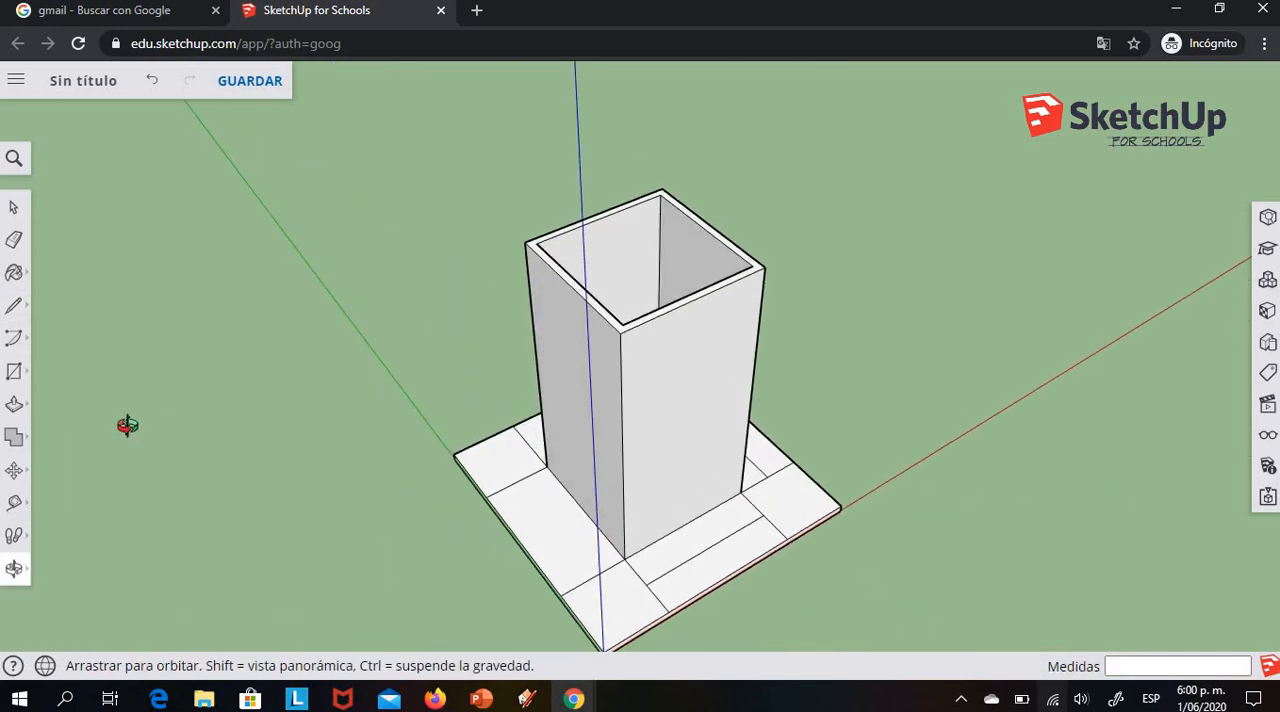
pyautogui.click(13, 306)
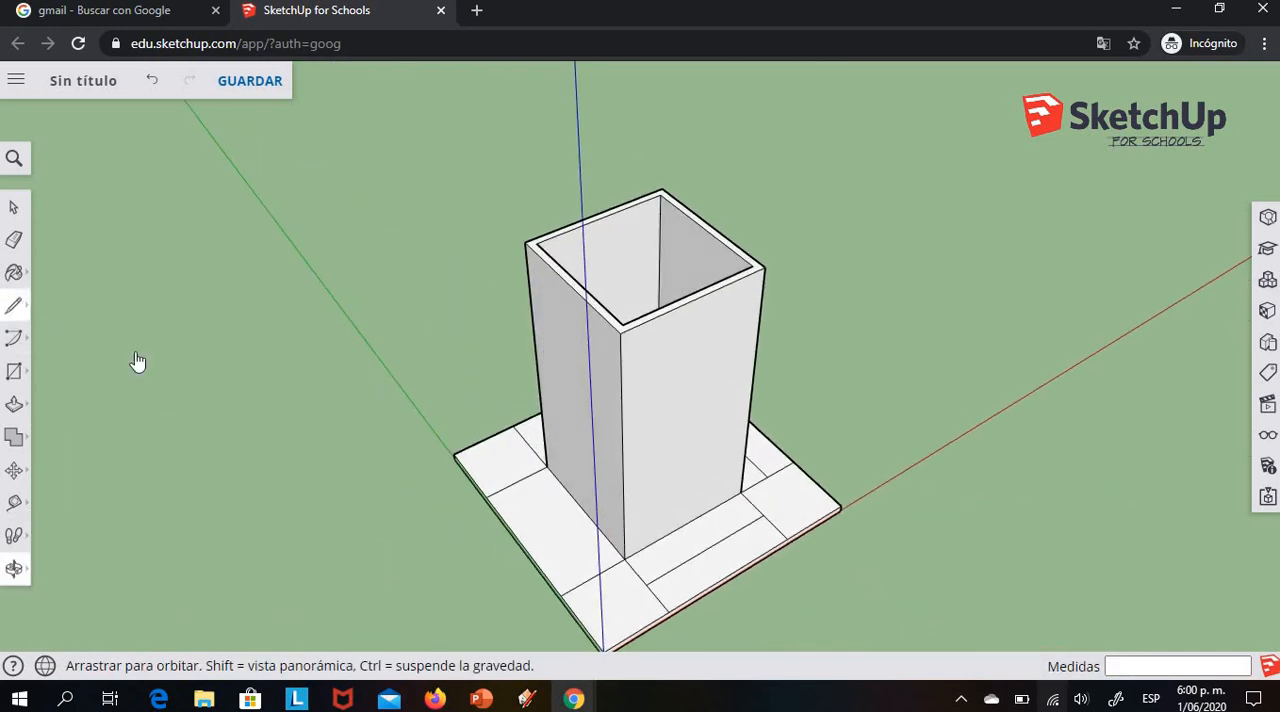
pyautogui.click(516, 483)
pyautogui.click(600, 566)
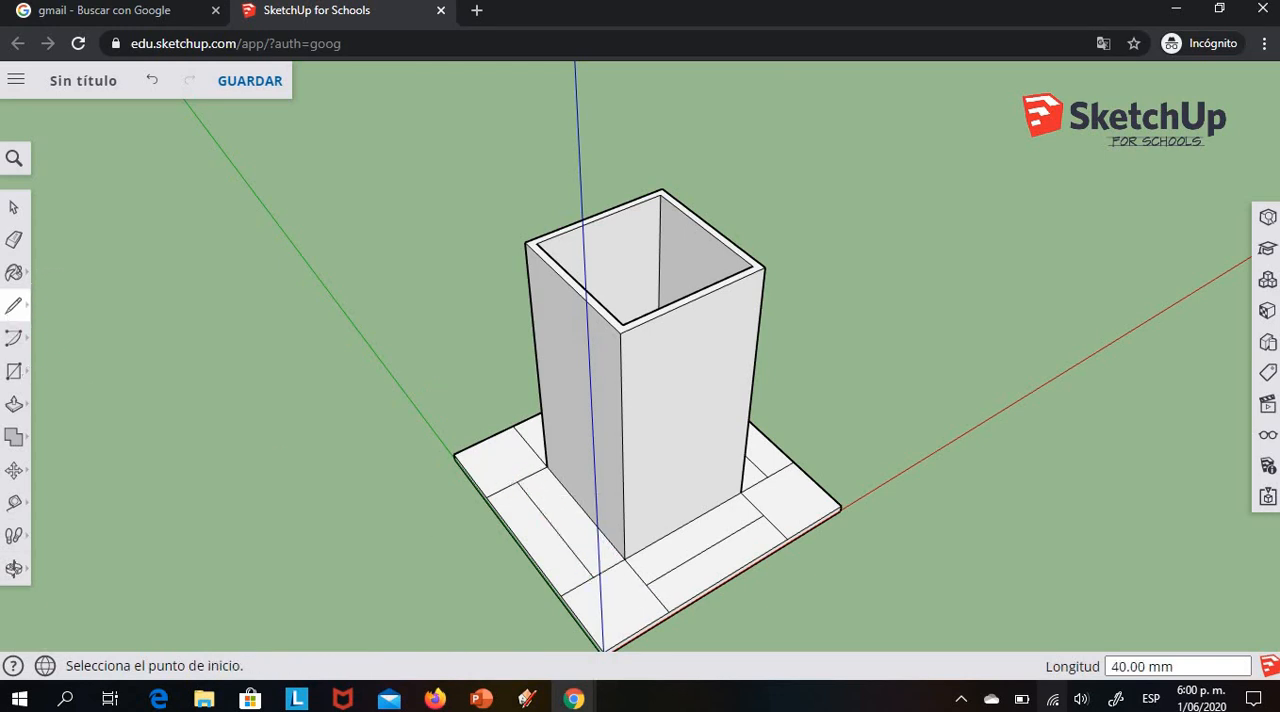
# Draw a 40 mm line between the dividing lines' midpoints in the border strip opposite the red axis
pyautogui.click(14, 568)
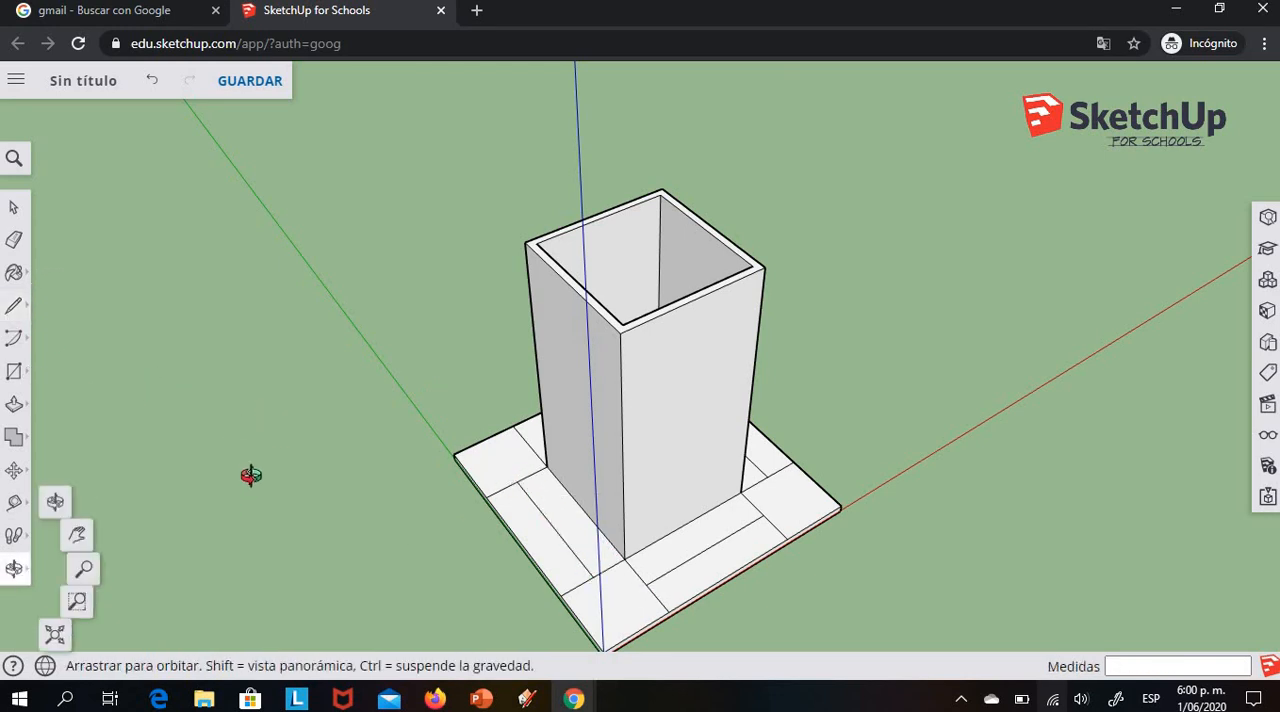
pyautogui.moveTo(512, 600)
pyautogui.mouseDown()
pyautogui.moveTo(700, 595)
pyautogui.moveTo(472, 575)
pyautogui.moveTo(91, 371)
pyautogui.mouseUp()
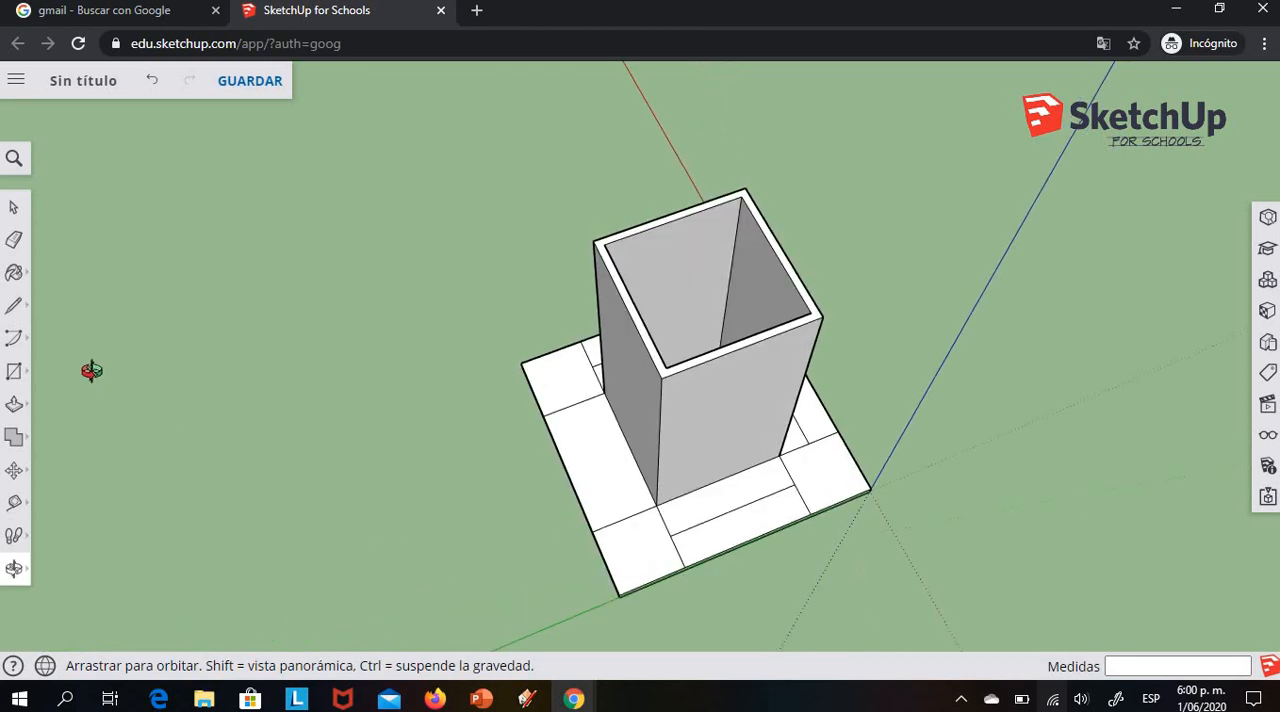
pyautogui.click(13, 306)
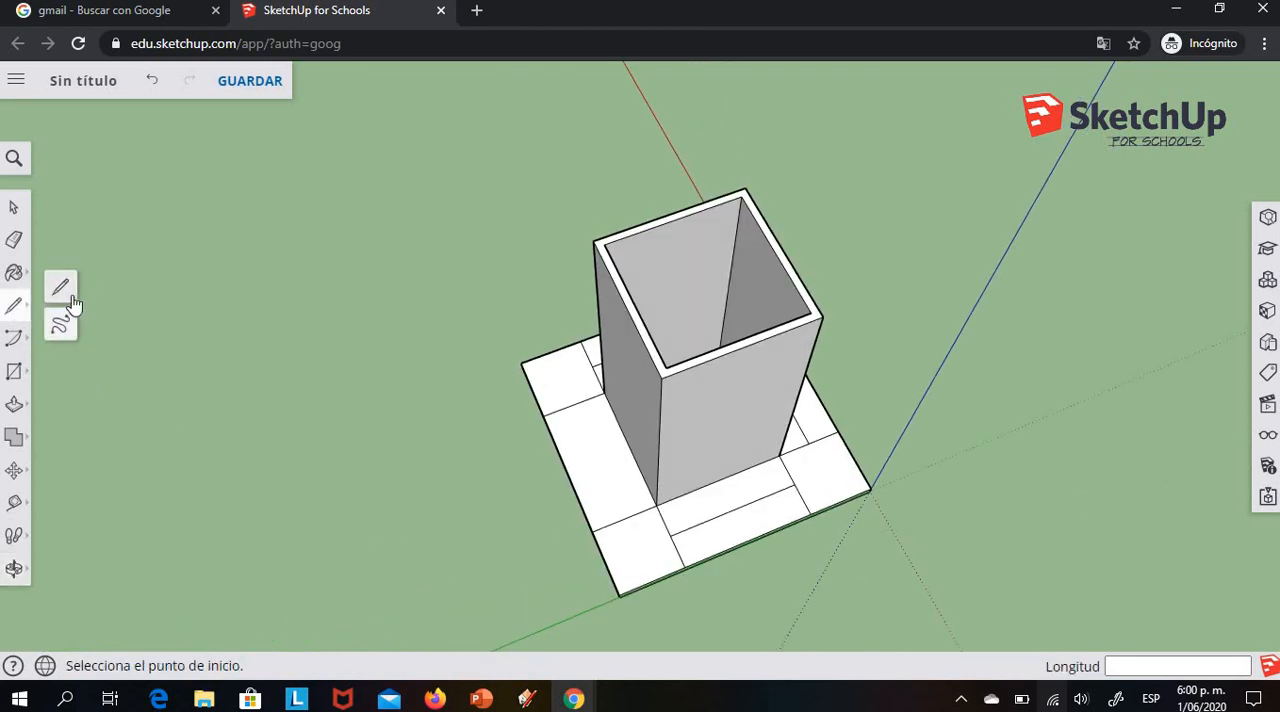
pyautogui.click(577, 402)
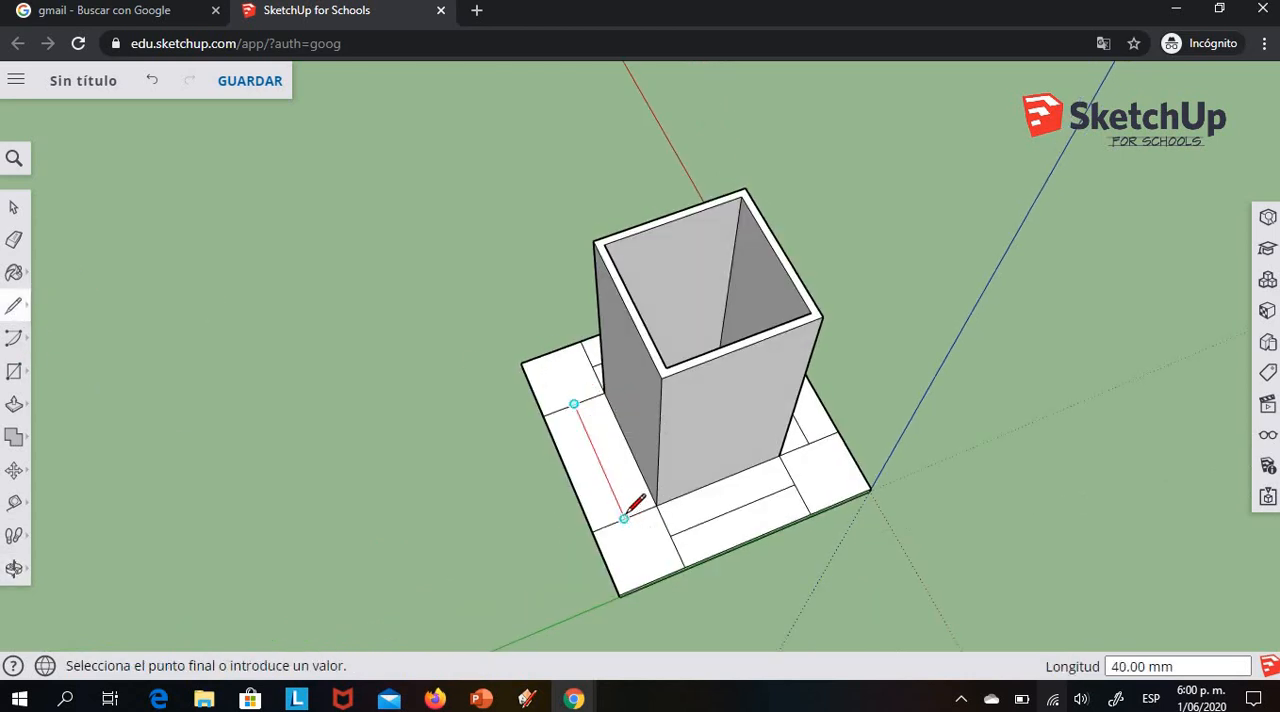
pyautogui.click(623, 518)
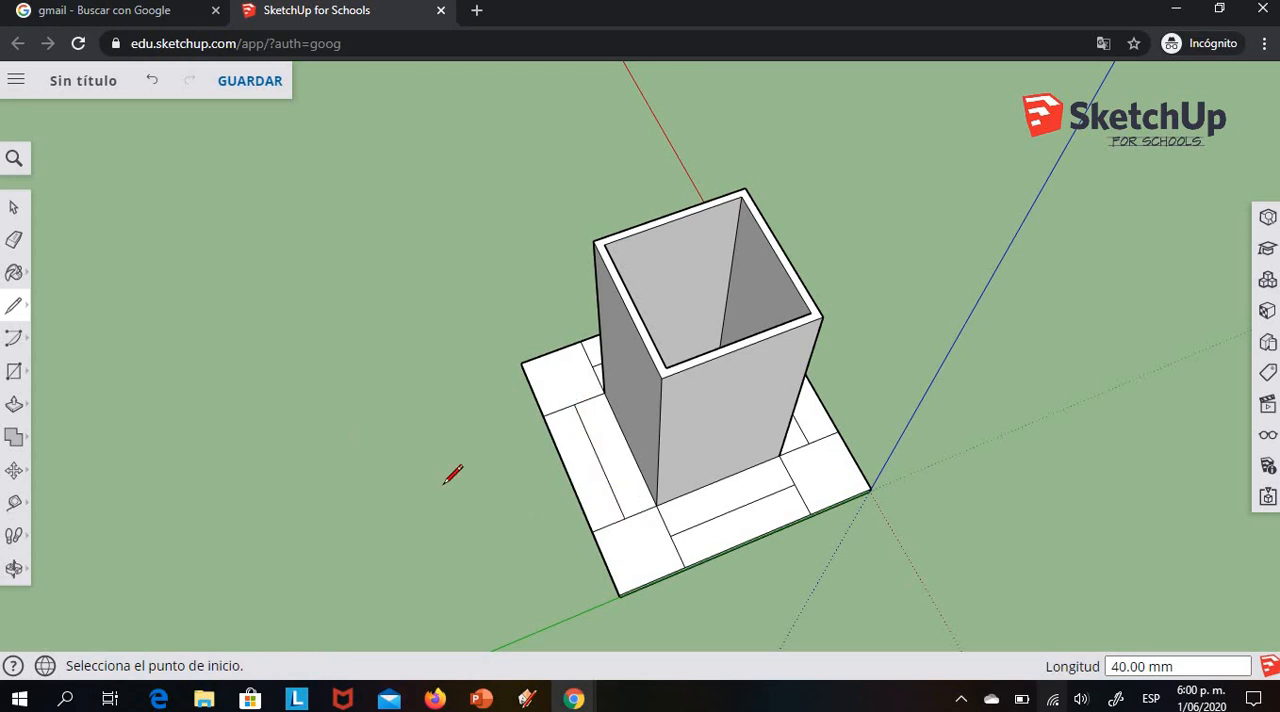
# Erase the outer halves of the dividing lines around the border, keeping the inner halves that close rectangles against the tower's base
pyautogui.click(13, 240)
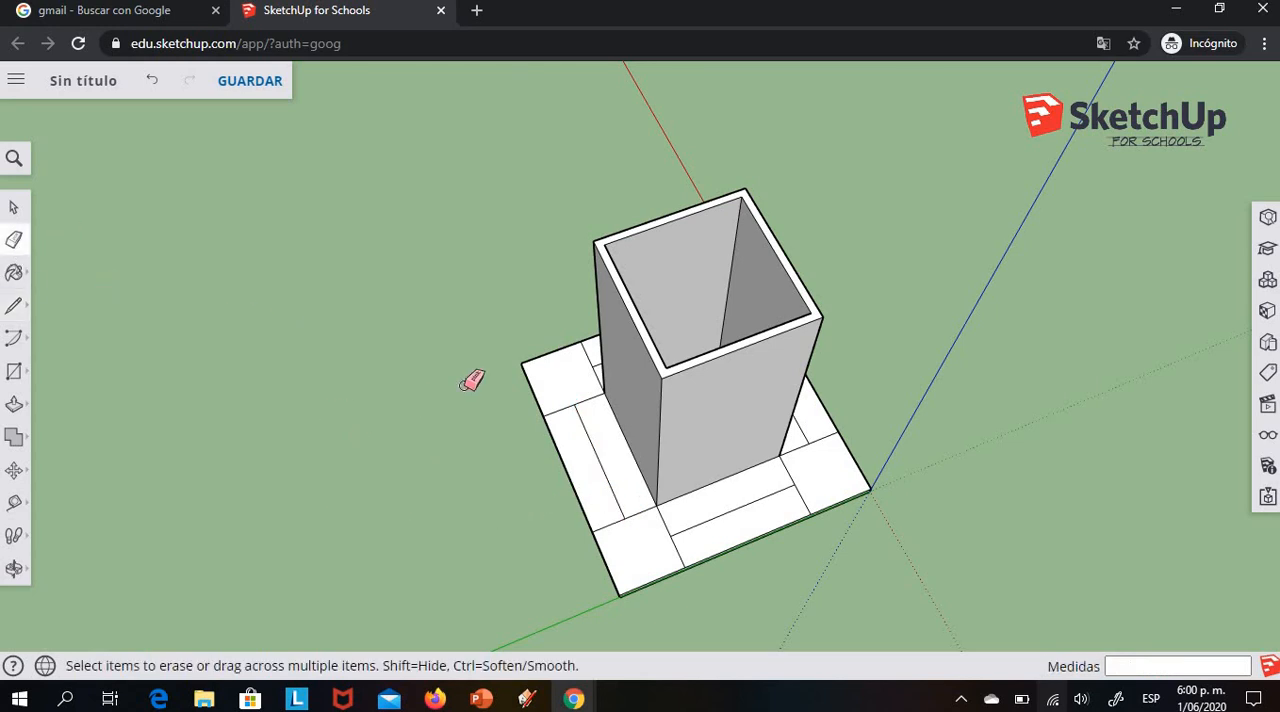
pyautogui.click(559, 411)
pyautogui.click(610, 527)
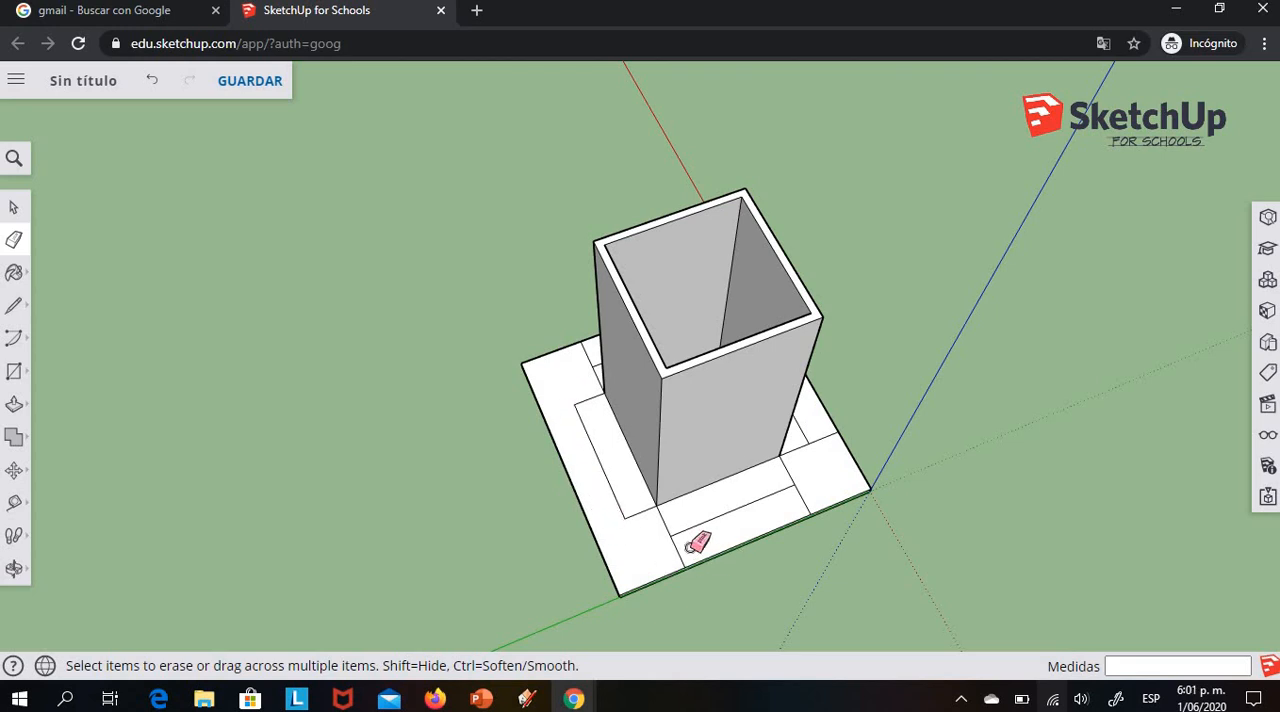
pyautogui.click(675, 543)
pyautogui.click(10, 572)
pyautogui.moveTo(883, 546); pyautogui.dragTo(290, 420)
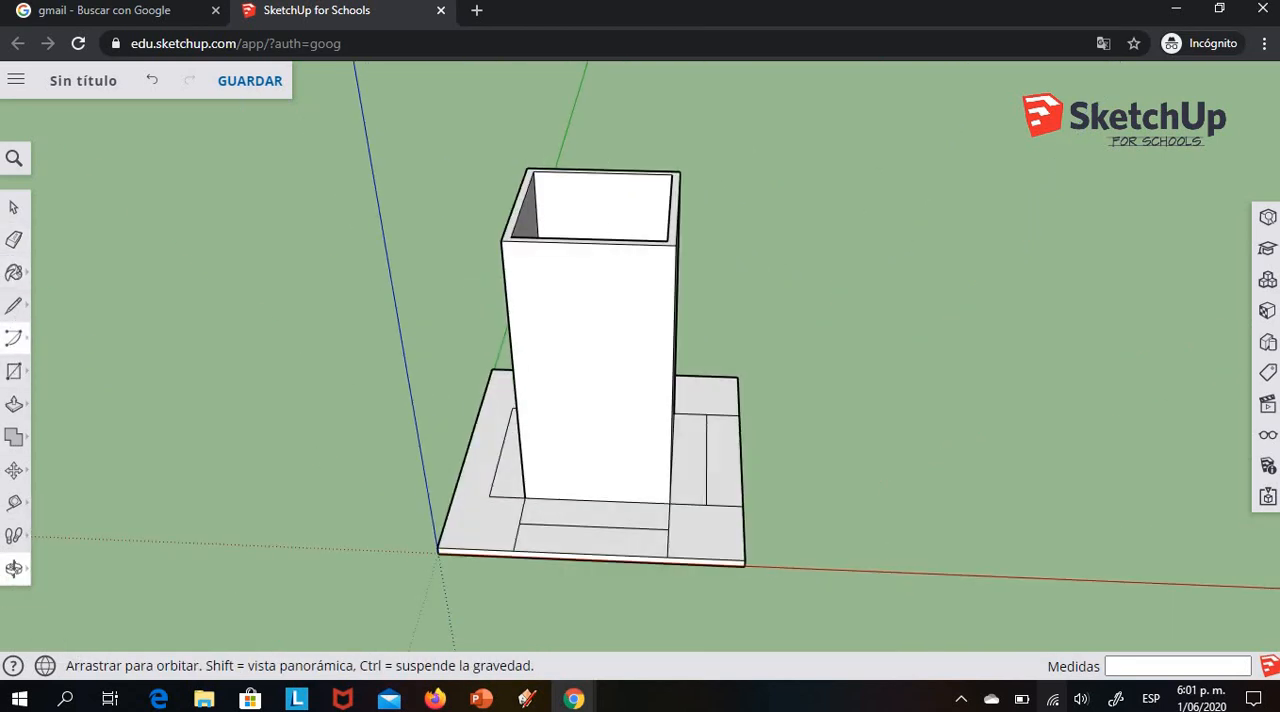
pyautogui.click(14, 240)
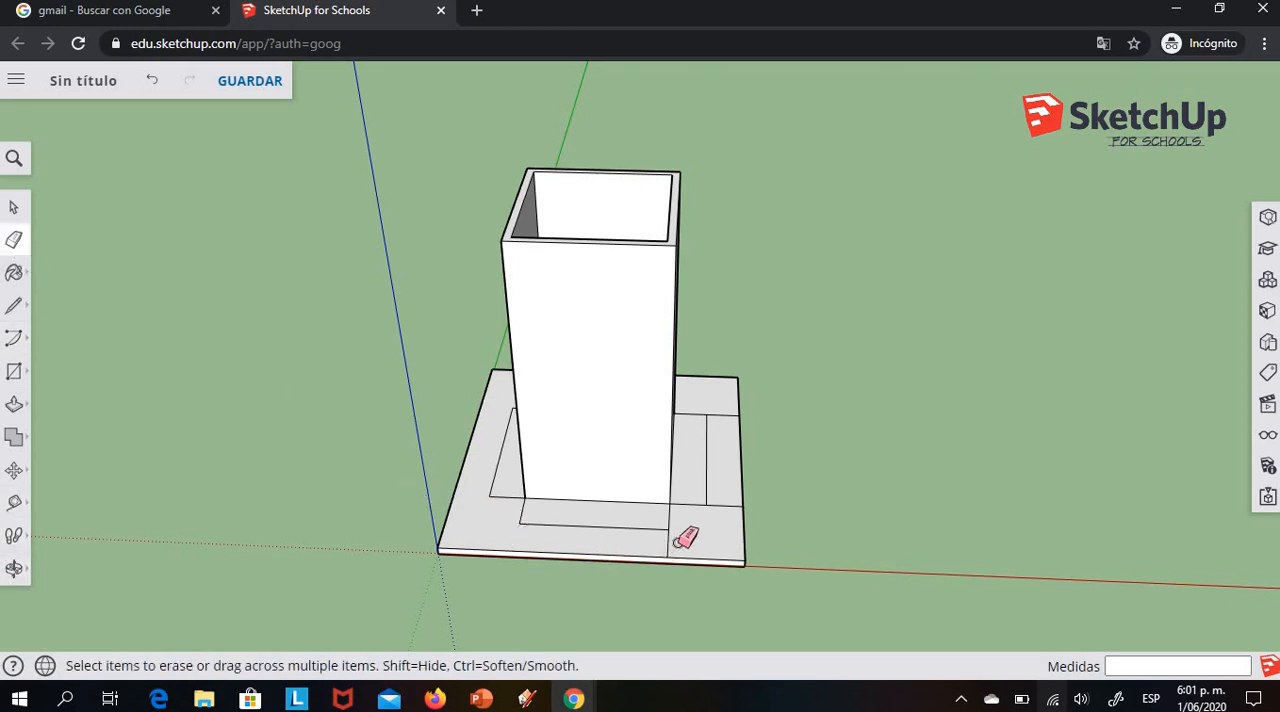
pyautogui.moveTo(669, 547)
pyautogui.mouseDown()
pyautogui.moveTo(729, 409)
pyautogui.moveTo(746, 449)
pyautogui.moveTo(724, 506)
pyautogui.mouseUp()
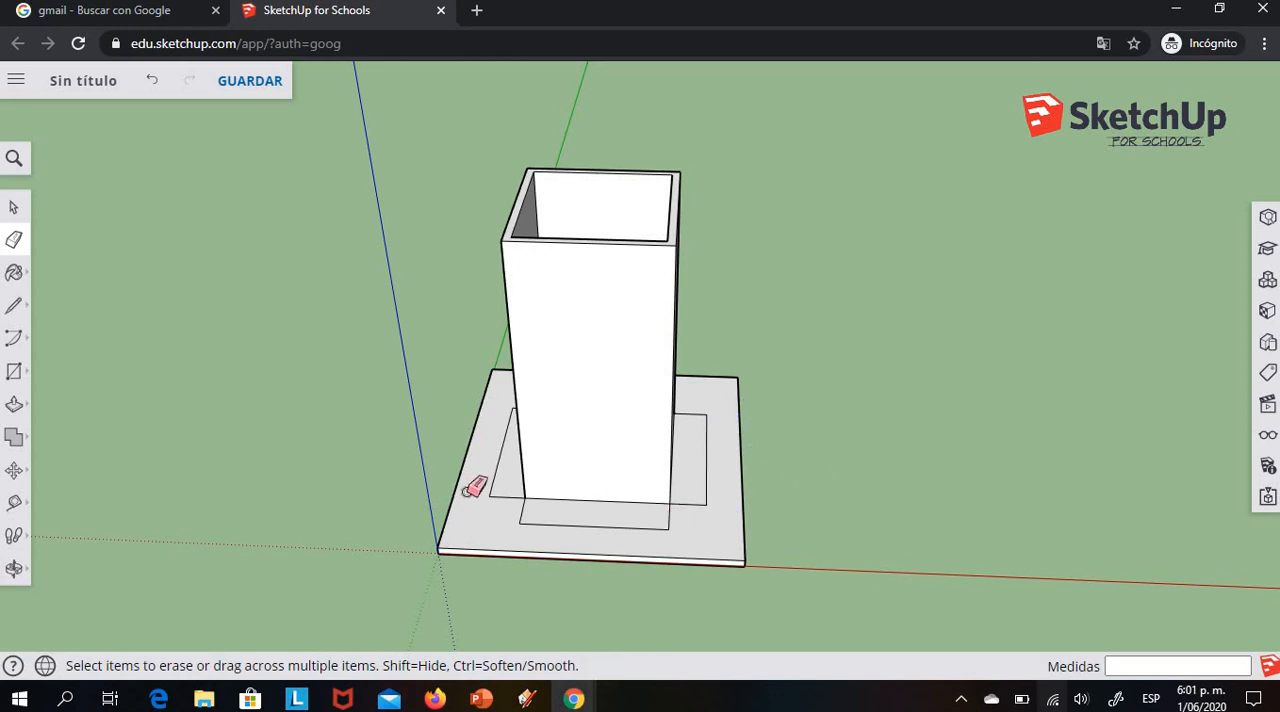
# Show the model in the standard front view
pyautogui.click(14, 570)
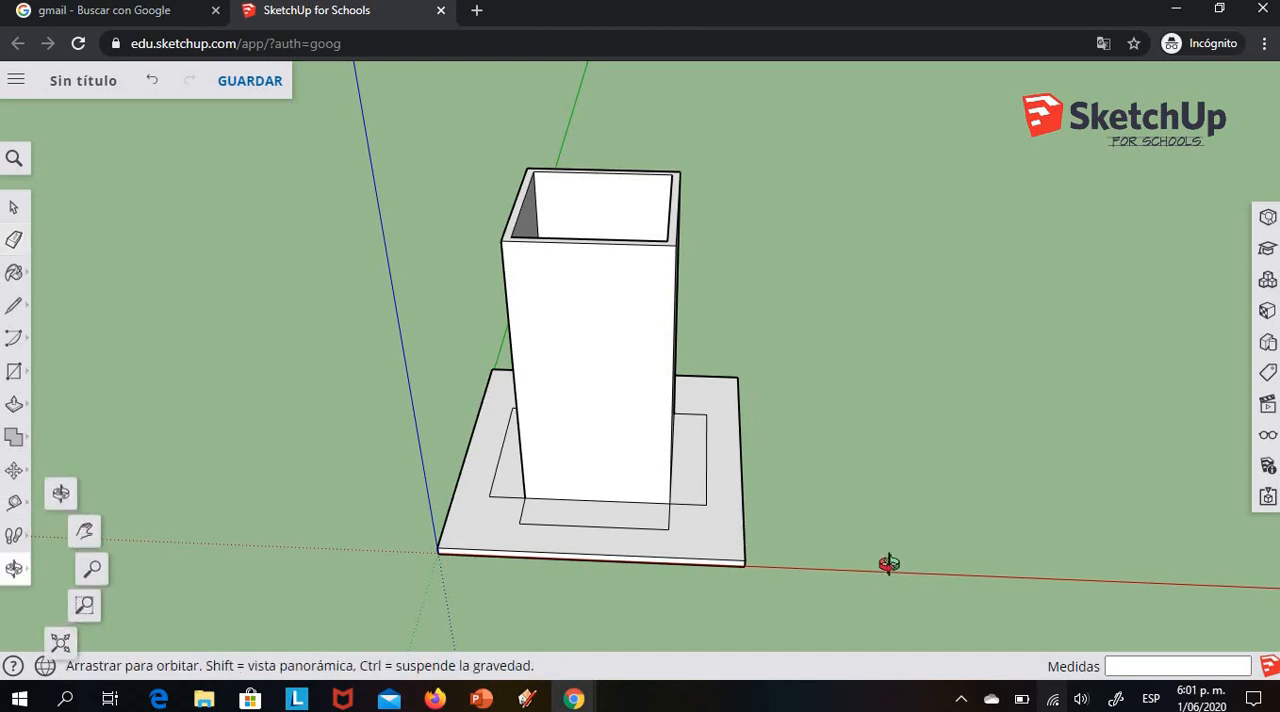
pyautogui.moveTo(1046, 594); pyautogui.dragTo(897, 464)
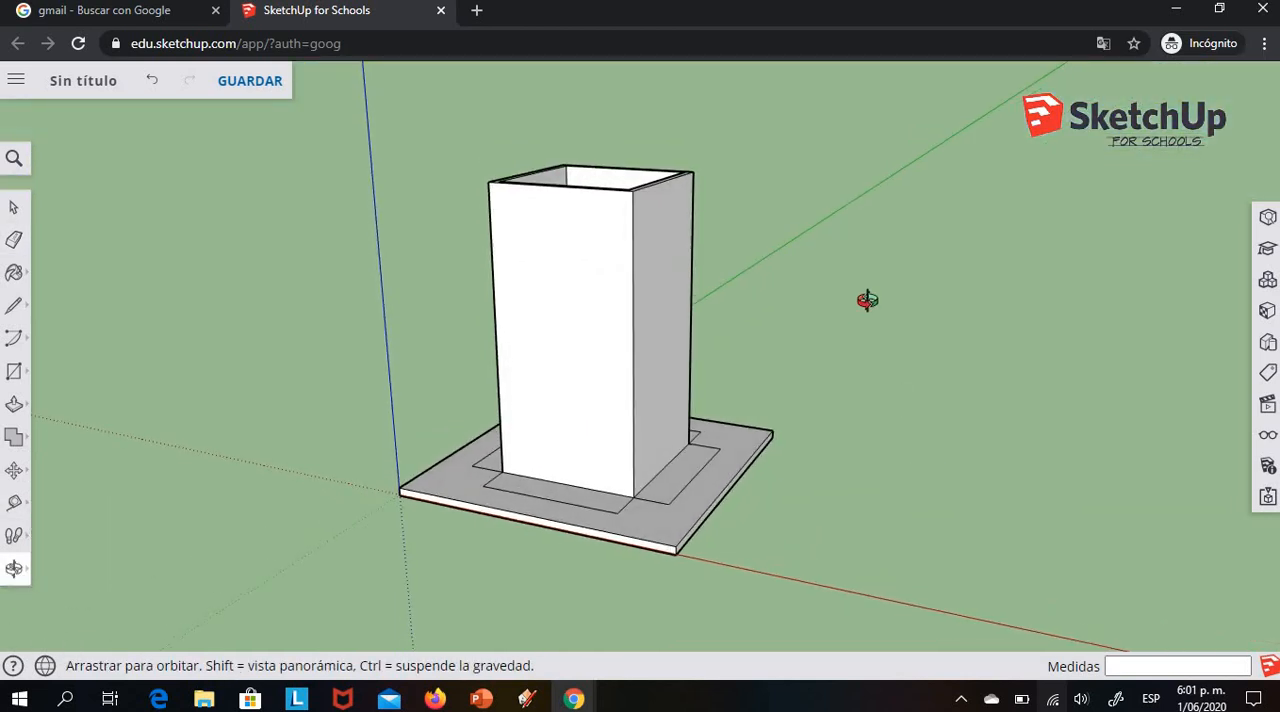
pyautogui.click(1267, 404)
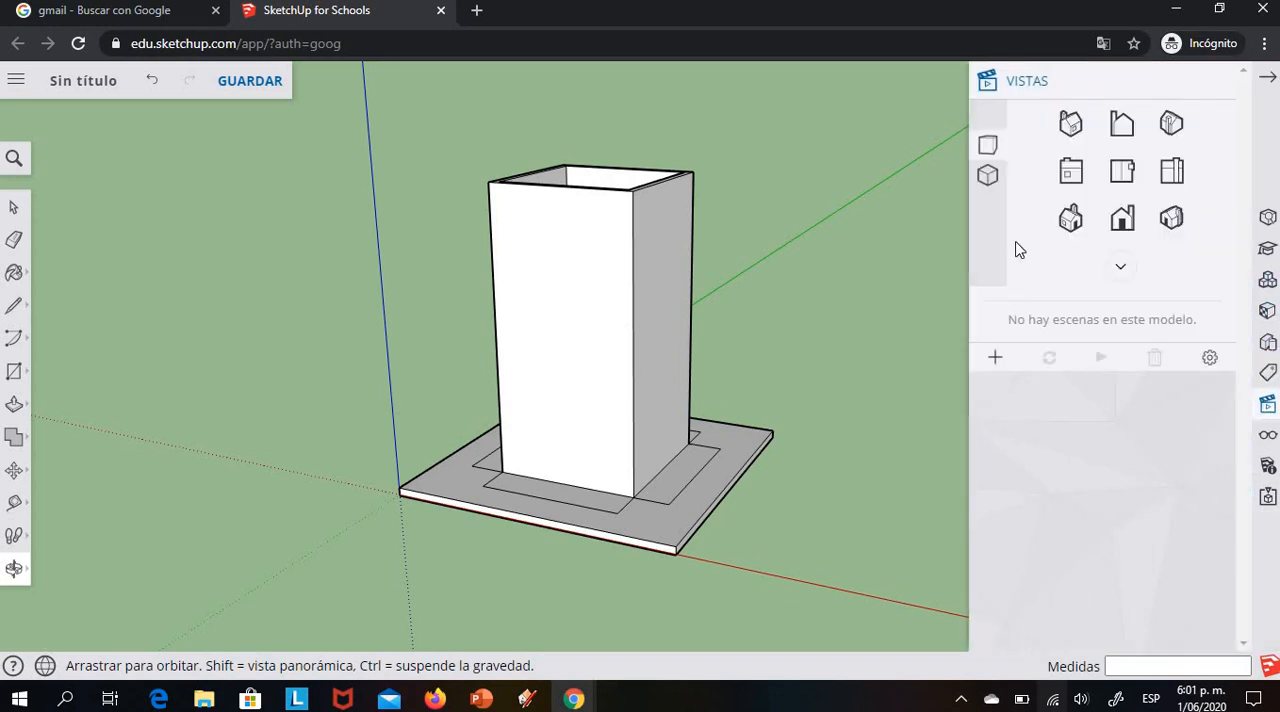
pyautogui.click(1121, 222)
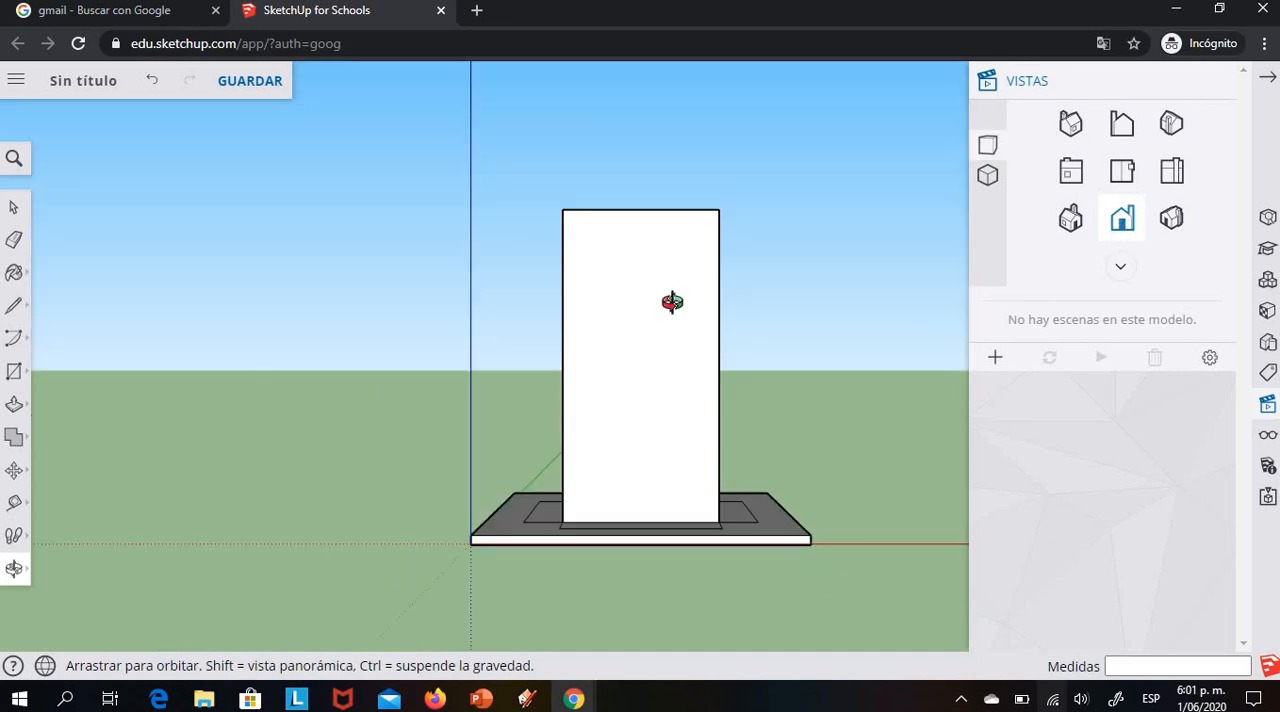
# Create filled 3D text of the first name, 10 mm high with 2 mm extrusion, and place it on the tower's upper front face
pyautogui.click(18, 372)
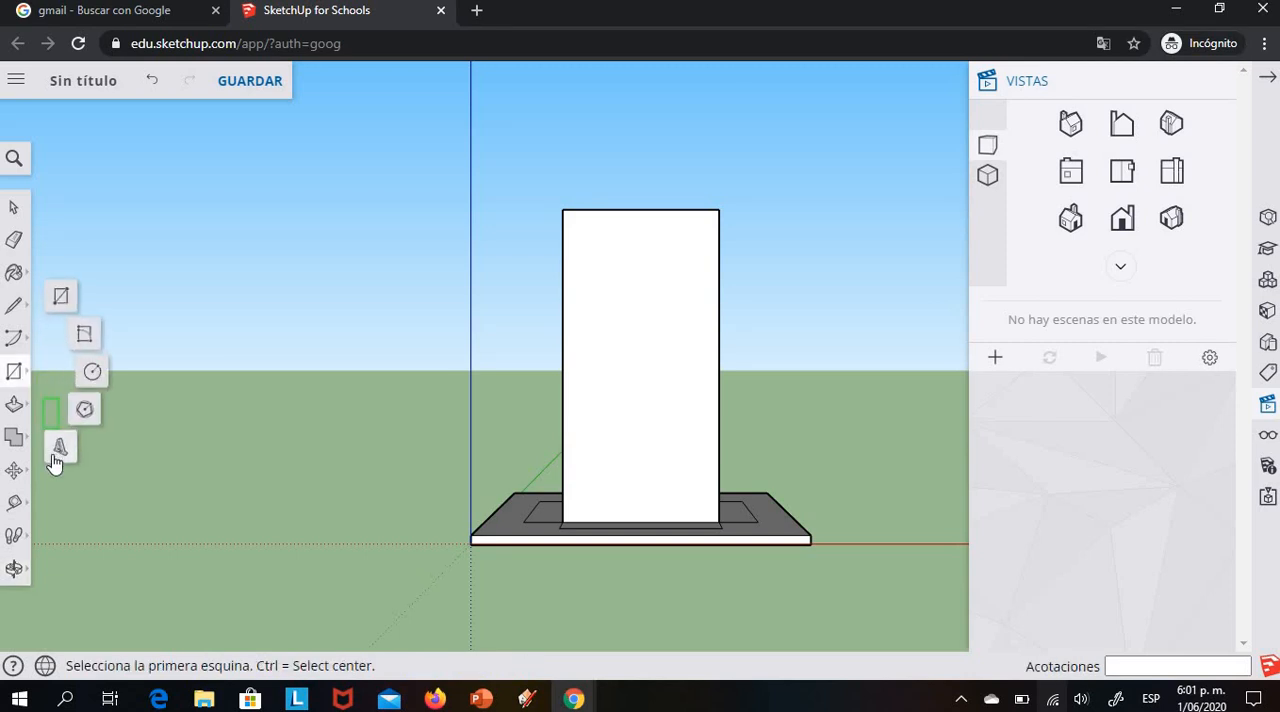
pyautogui.click(58, 451)
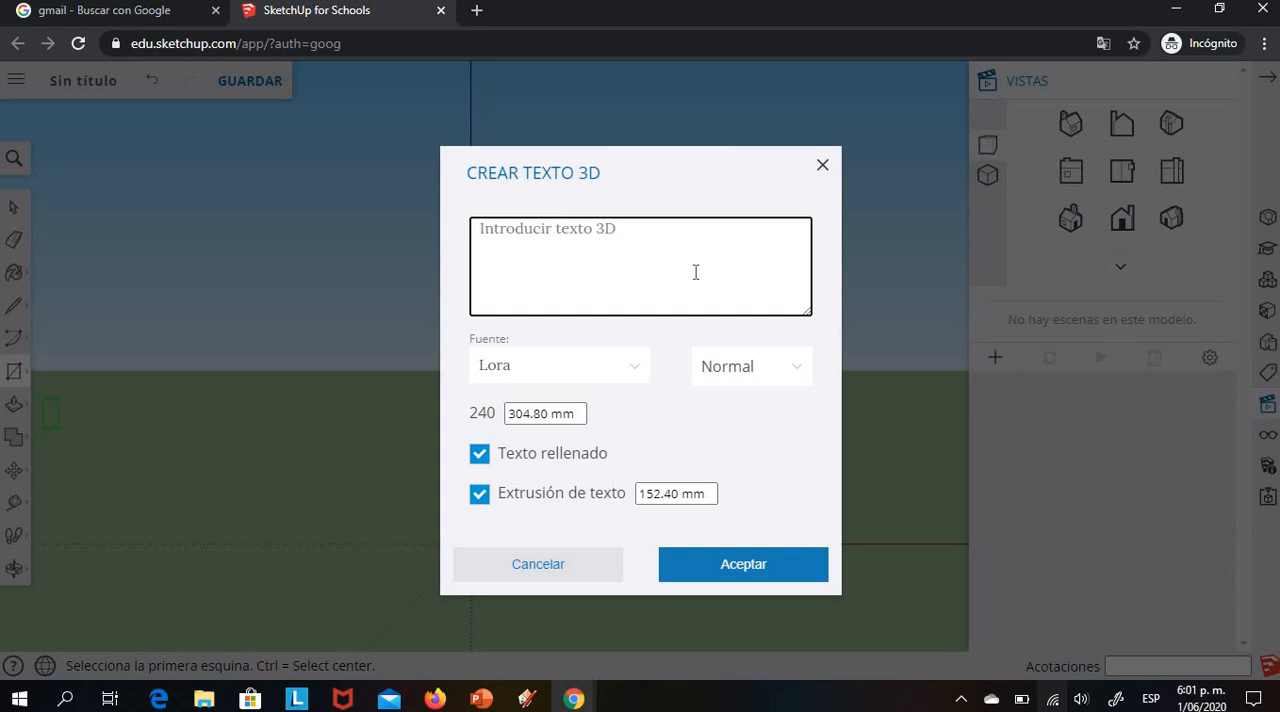
pyautogui.write('Al')
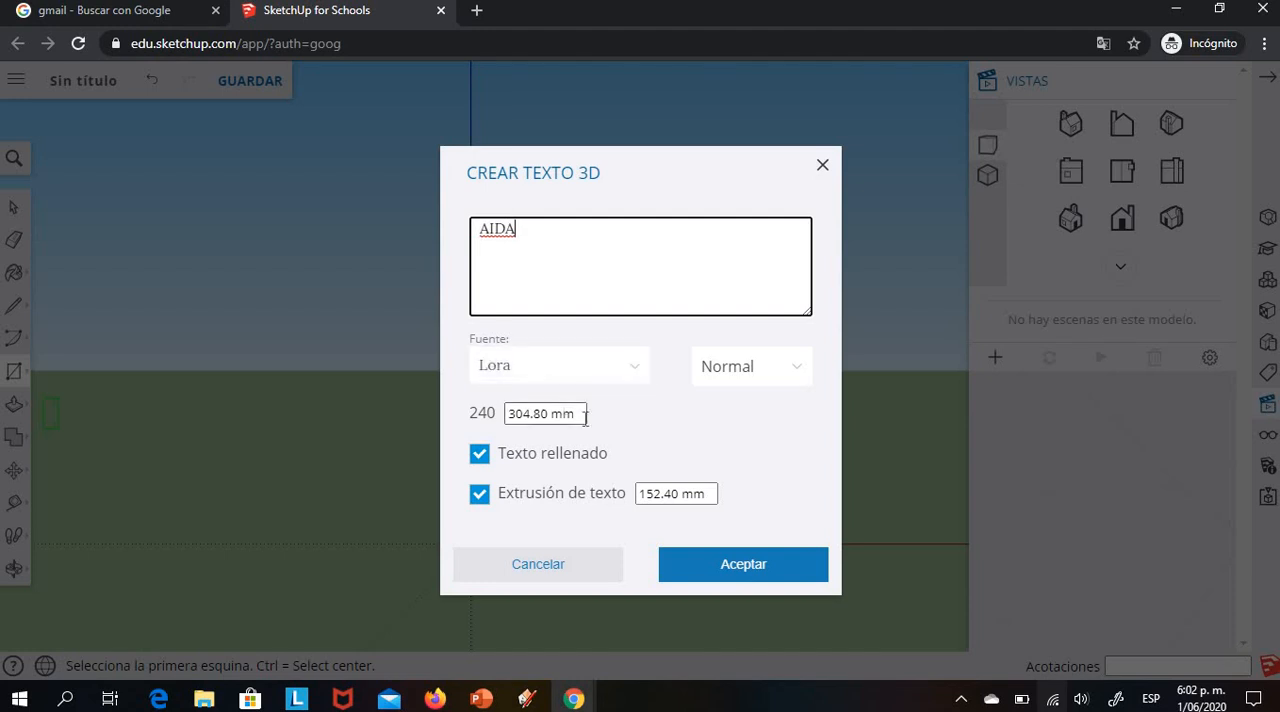
pyautogui.moveTo(577, 413); pyautogui.dragTo(470, 418)
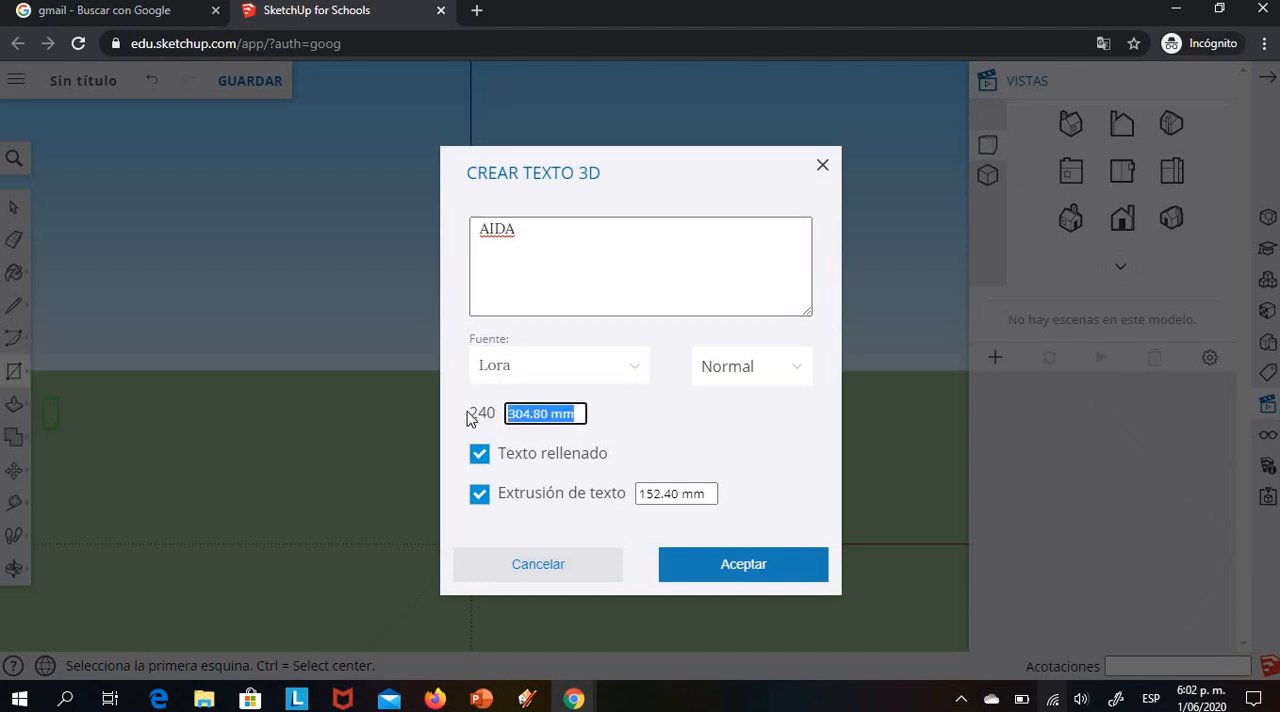
pyautogui.write('10')
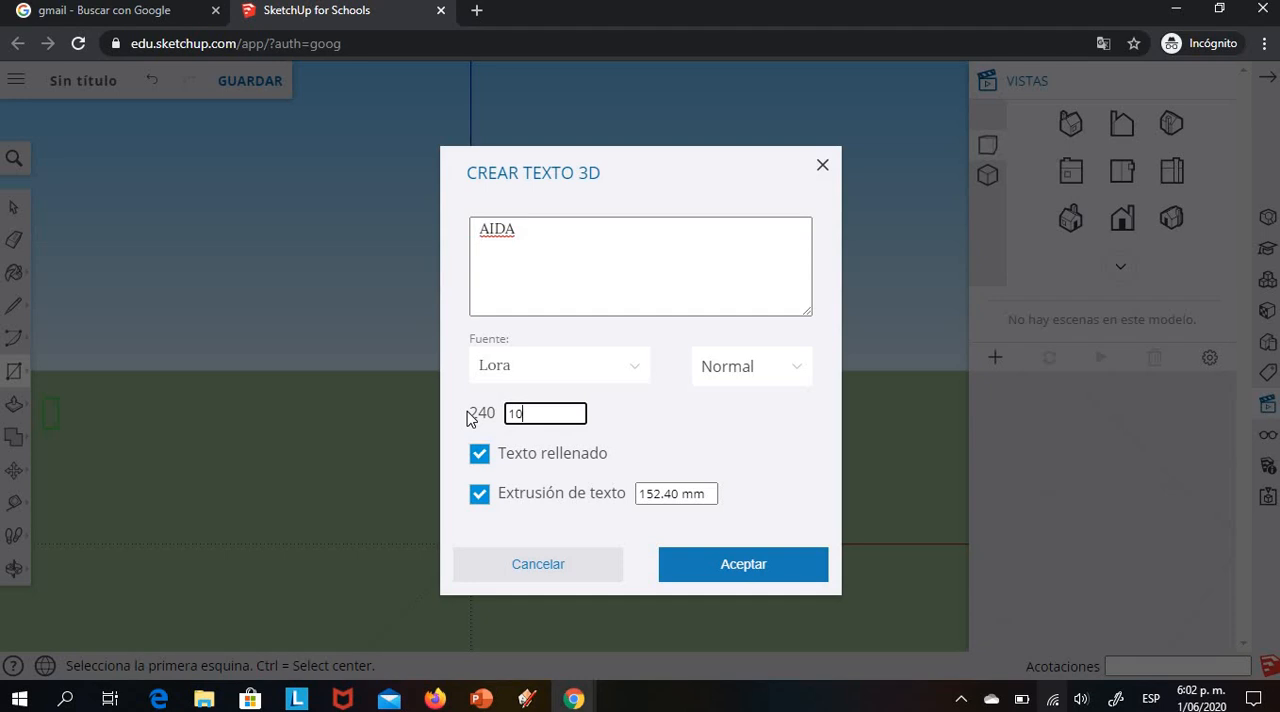
pyautogui.click(667, 494)
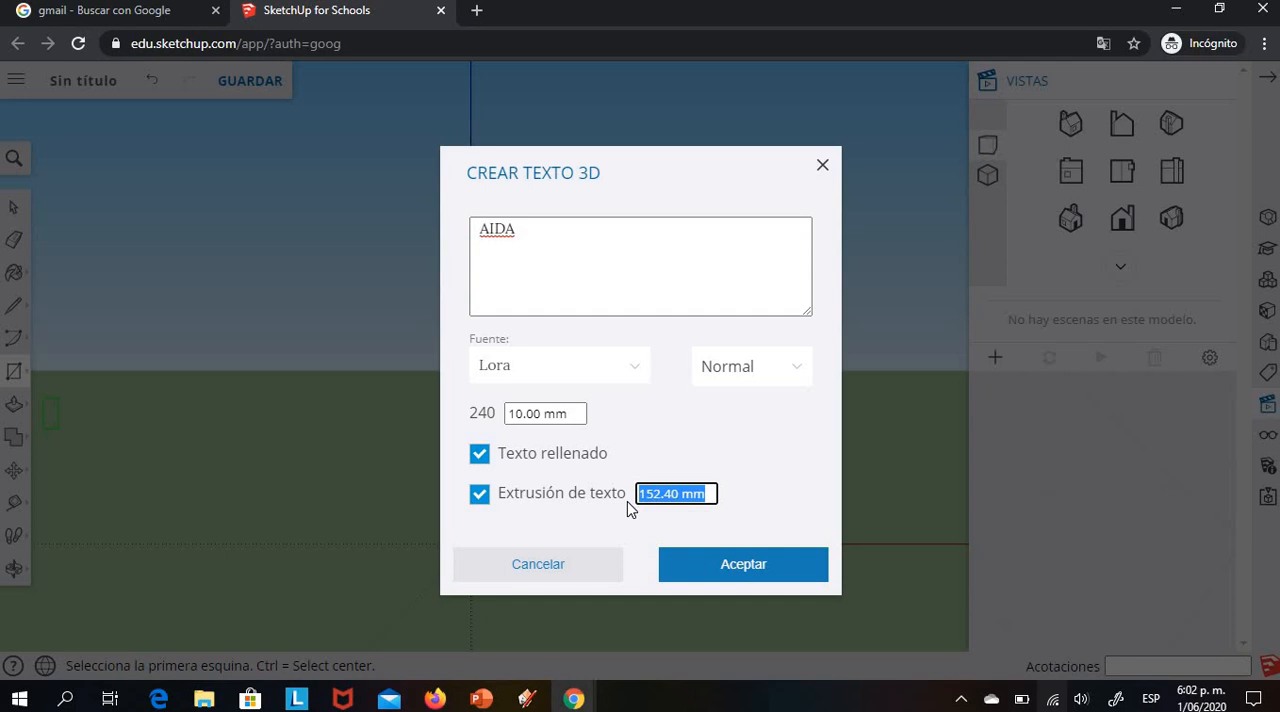
pyautogui.write('2')
pyautogui.click(709, 566)
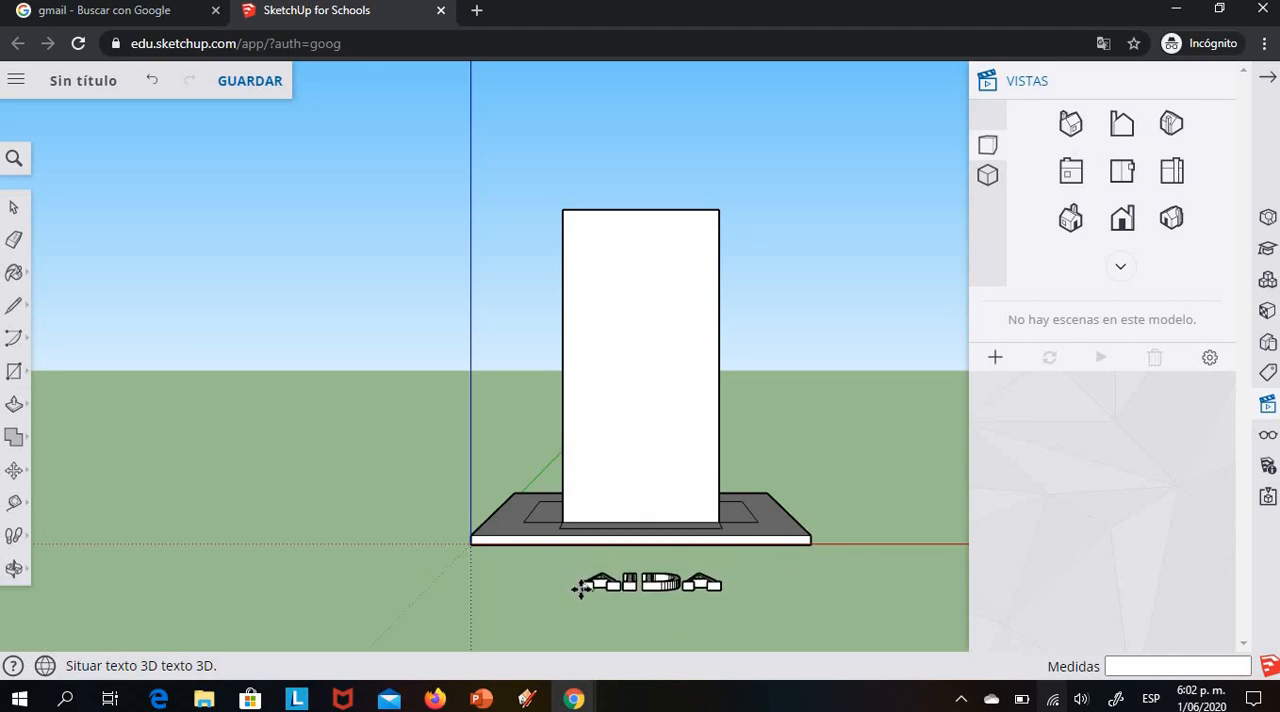
pyautogui.click(583, 407)
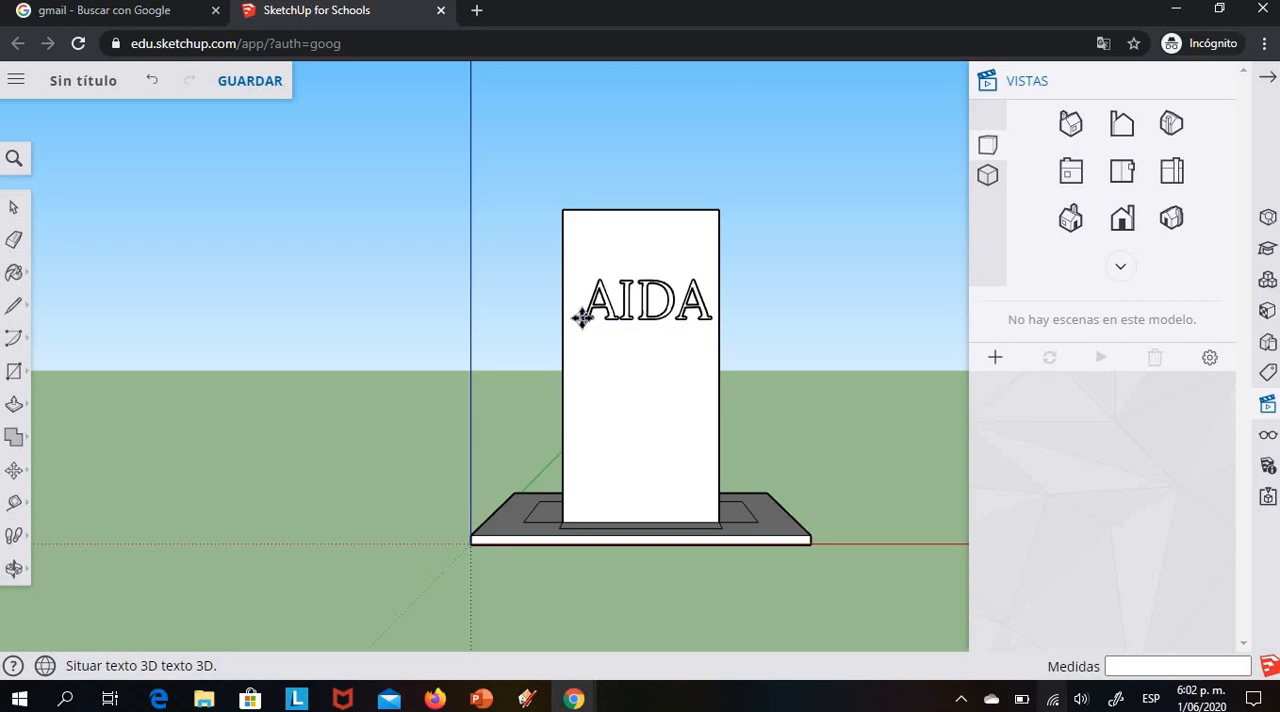
pyautogui.click(582, 318)
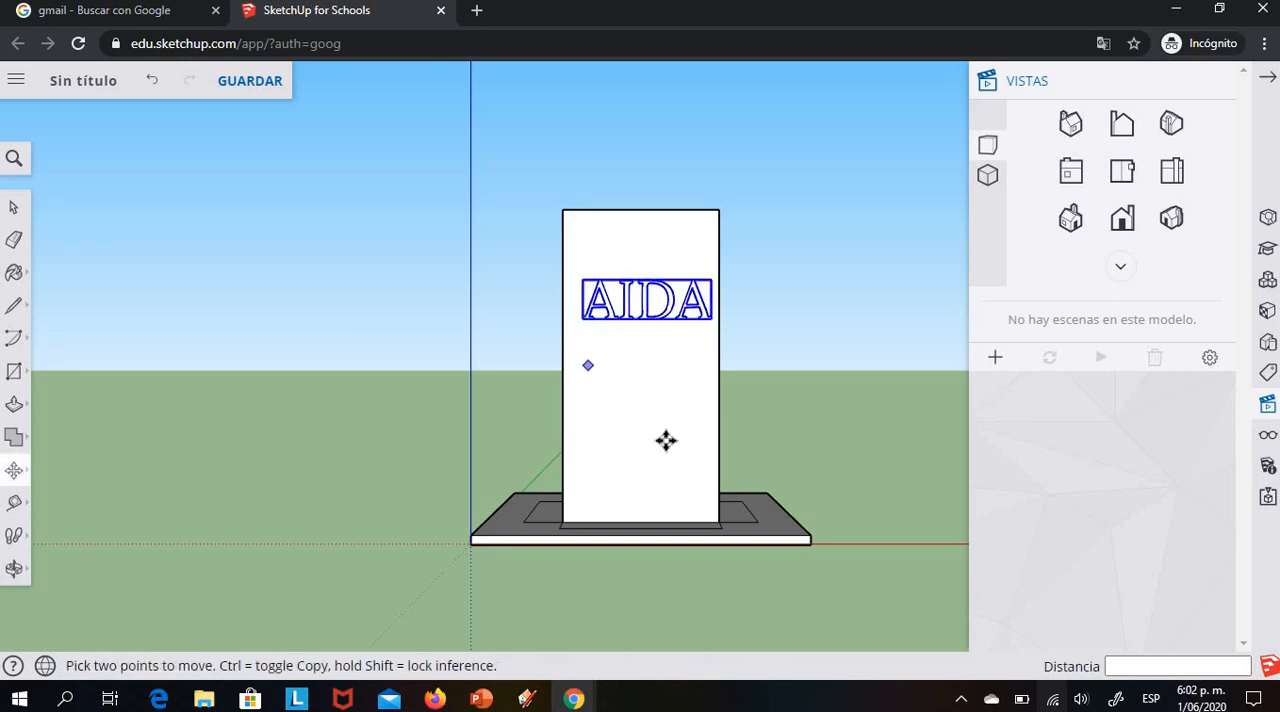
# Draw a closed freehand cloud-shaped outline around the 3D name on the tower's front face
pyautogui.click(14, 568)
pyautogui.moveTo(803, 609); pyautogui.dragTo(831, 631)
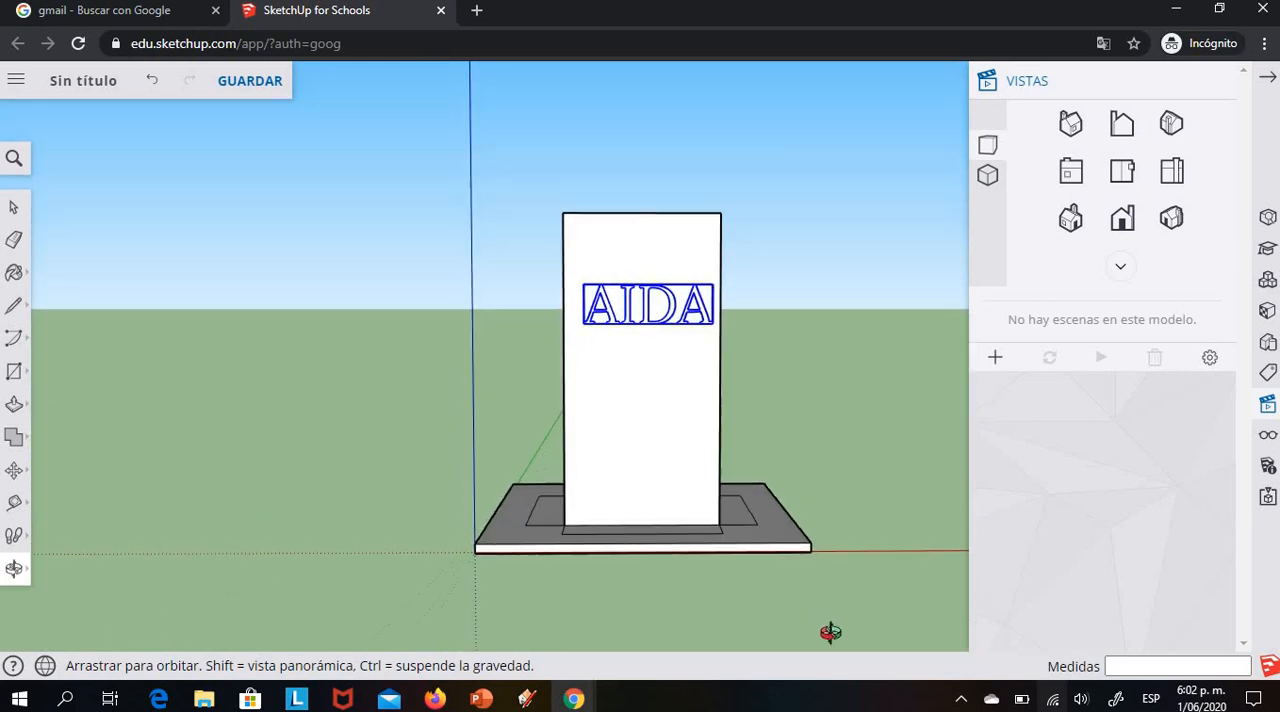
pyautogui.click(14, 305)
pyautogui.click(60, 328)
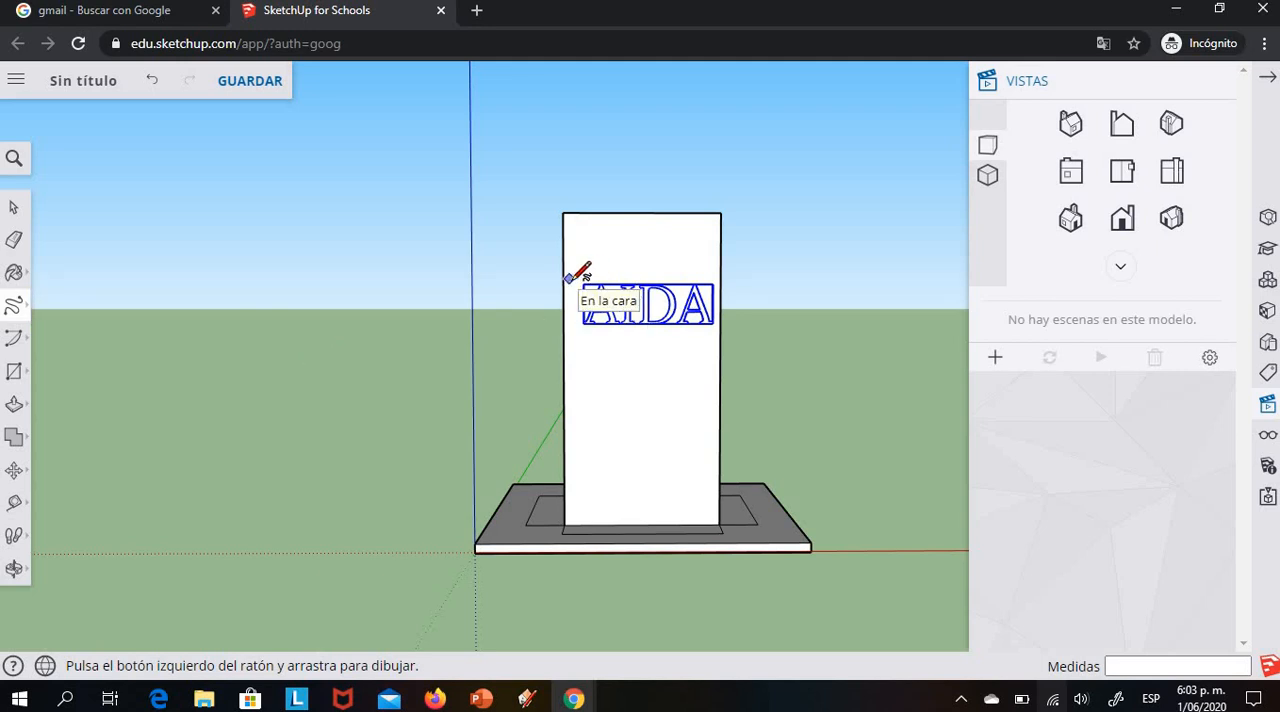
pyautogui.moveTo(574, 279)
pyautogui.mouseDown()
pyautogui.moveTo(690, 267)
pyautogui.moveTo(722, 283)
pyautogui.moveTo(676, 344)
pyautogui.moveTo(655, 350)
pyautogui.moveTo(571, 328)
pyautogui.moveTo(582, 276)
pyautogui.moveTo(573, 283)
pyautogui.mouseUp()
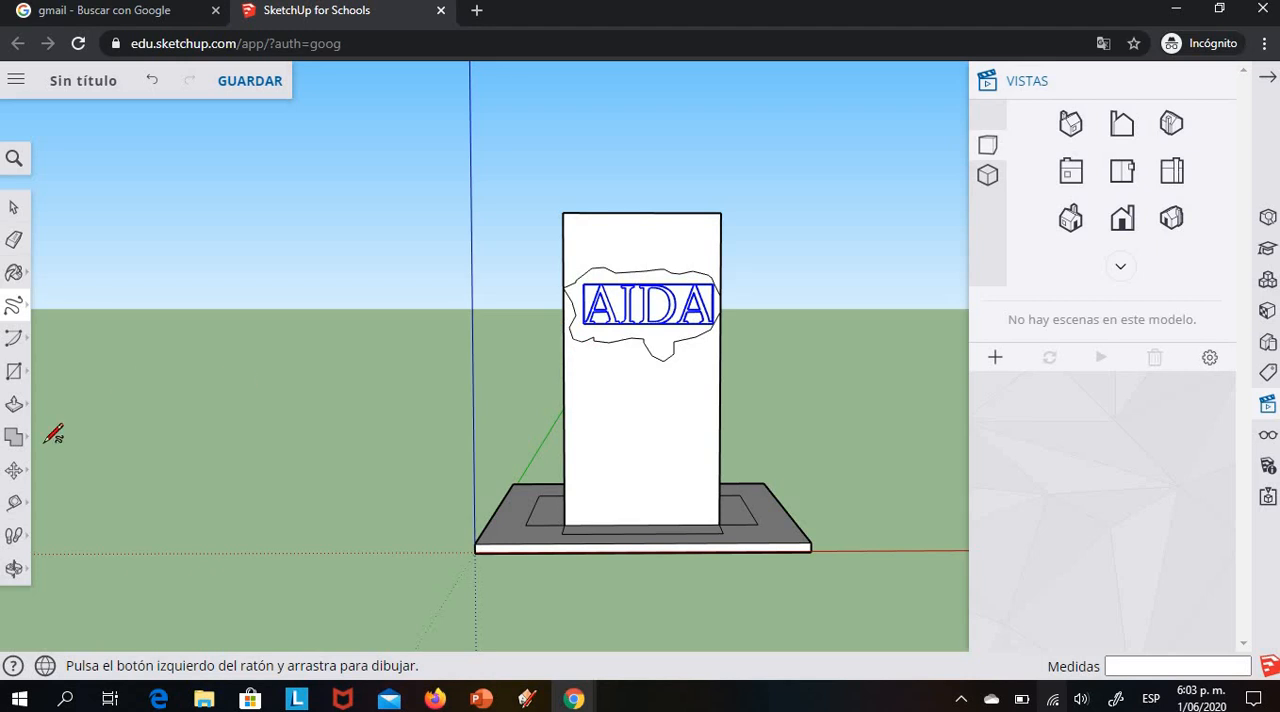
# Draw a circle of about 3.6 mm radius on the tower's front face, centred below the cloud outline
pyautogui.click(16, 372)
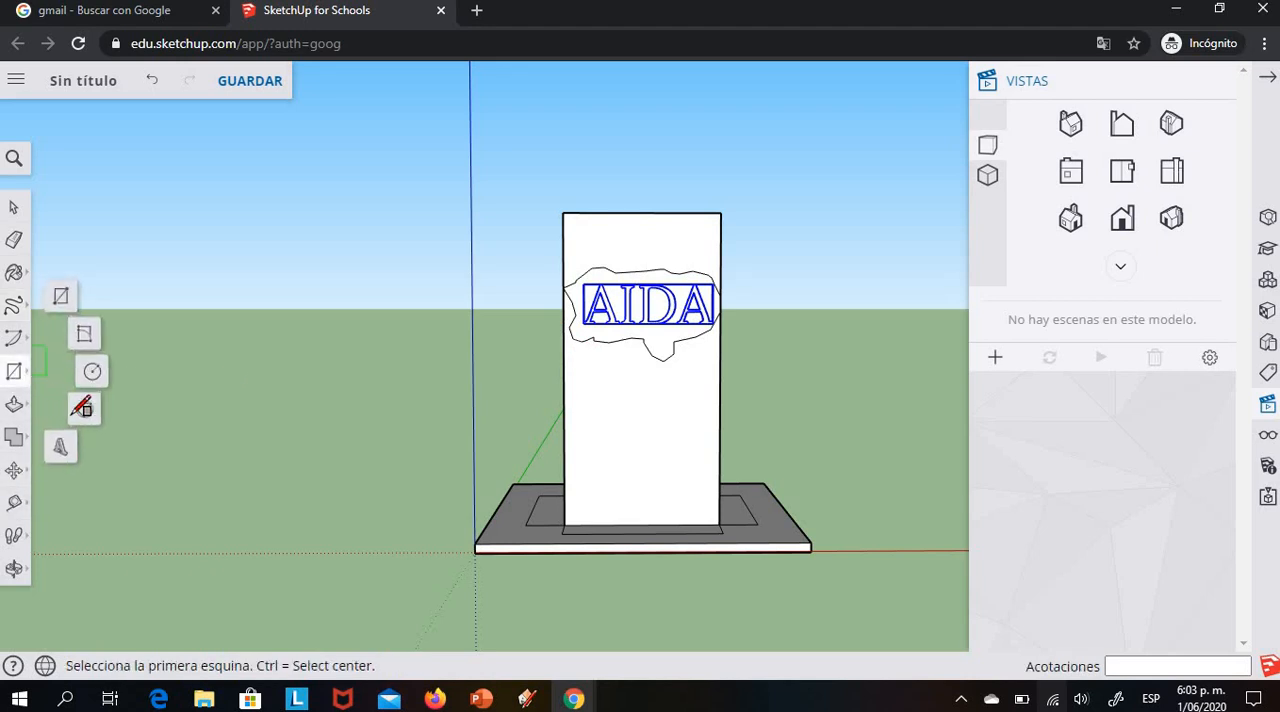
pyautogui.click(91, 373)
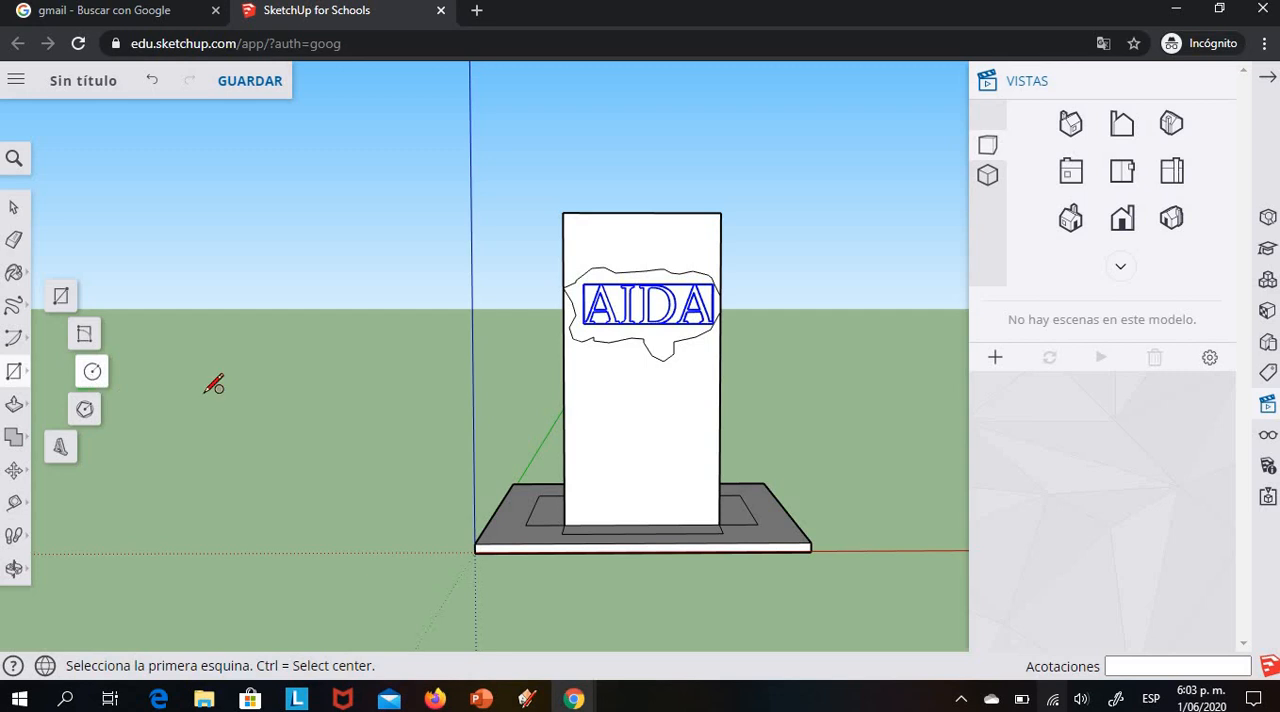
pyautogui.click(646, 424)
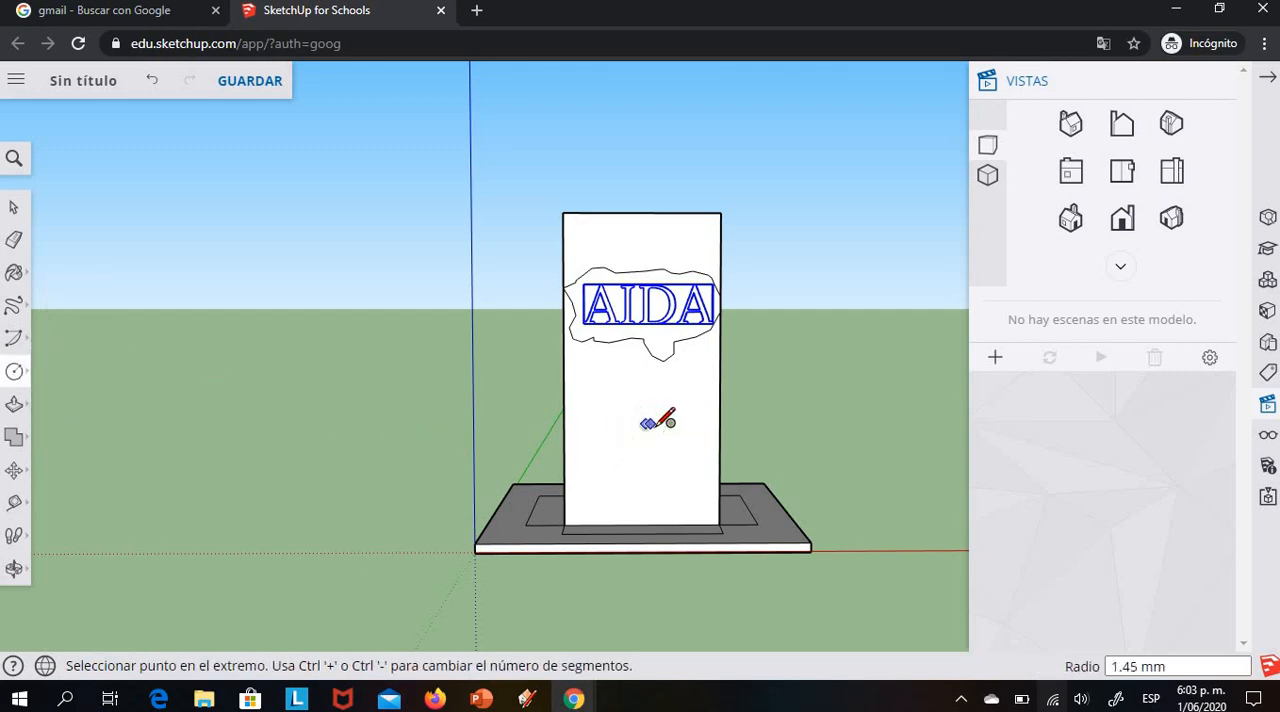
pyautogui.click(660, 424)
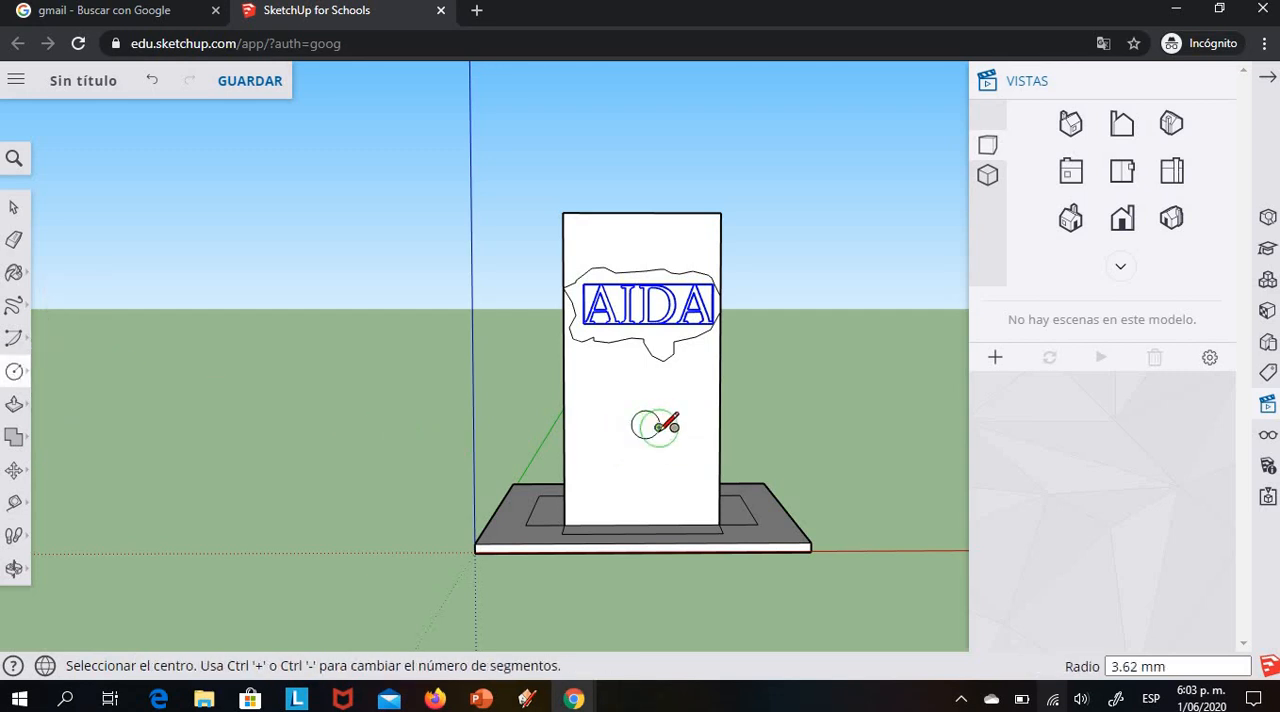
# Draw freehand petals around the circle and a curved stem beneath it to form a flower
pyautogui.click(14, 305)
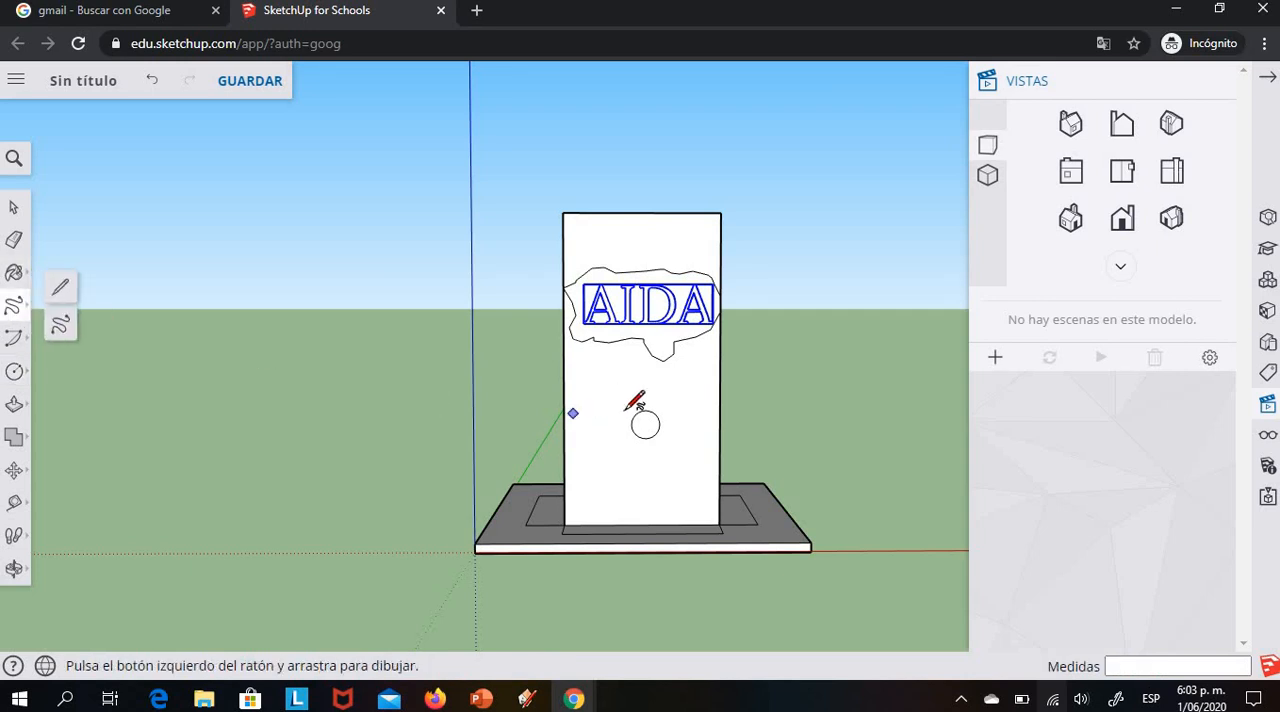
pyautogui.moveTo(636, 413)
pyautogui.mouseDown()
pyautogui.moveTo(633, 398)
pyautogui.moveTo(655, 390)
pyautogui.moveTo(653, 412)
pyautogui.moveTo(668, 398)
pyautogui.moveTo(684, 414)
pyautogui.moveTo(630, 446)
pyautogui.moveTo(622, 432)
pyautogui.moveTo(636, 414)
pyautogui.mouseUp()
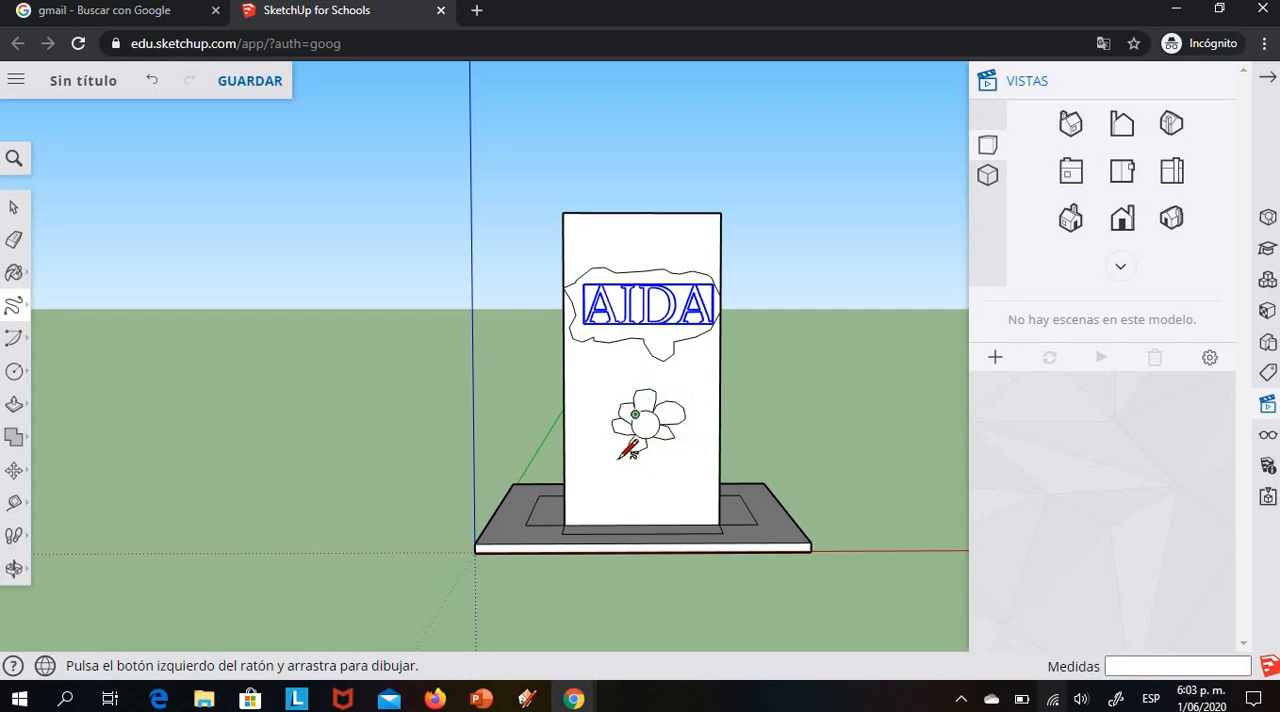
pyautogui.moveTo(650, 446)
pyautogui.mouseDown()
pyautogui.moveTo(645, 482)
pyautogui.moveTo(660, 485)
pyautogui.moveTo(676, 455)
pyautogui.moveTo(652, 440)
pyautogui.mouseUp()
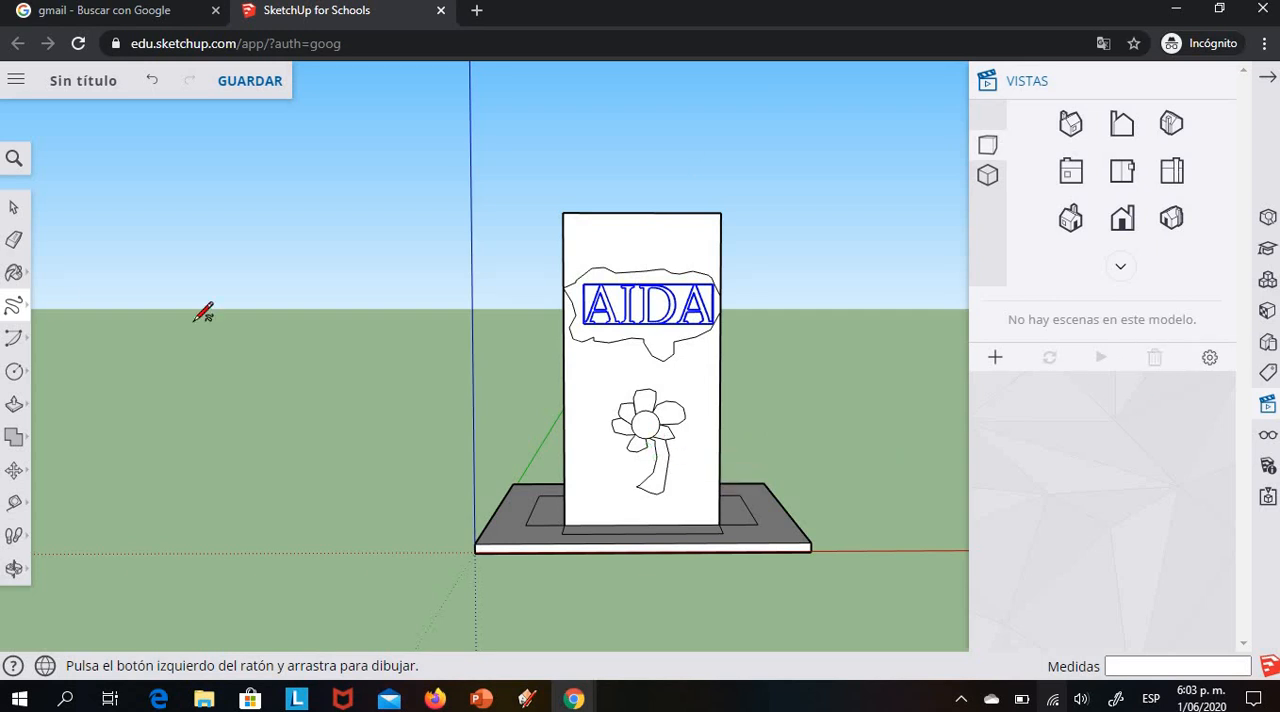
# Paint the cloud shape behind the 3D name with the light pink Color A01 from the colour materials
pyautogui.click(14, 568)
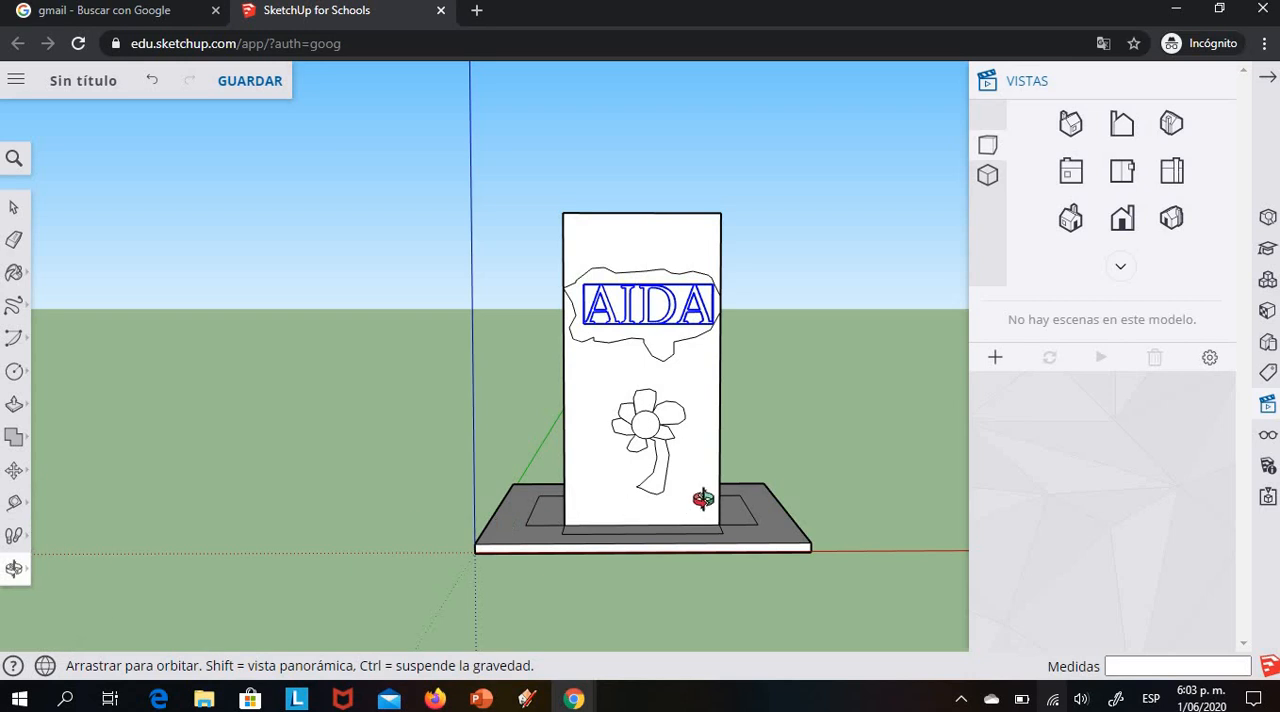
pyautogui.moveTo(673, 534); pyautogui.dragTo(572, 594)
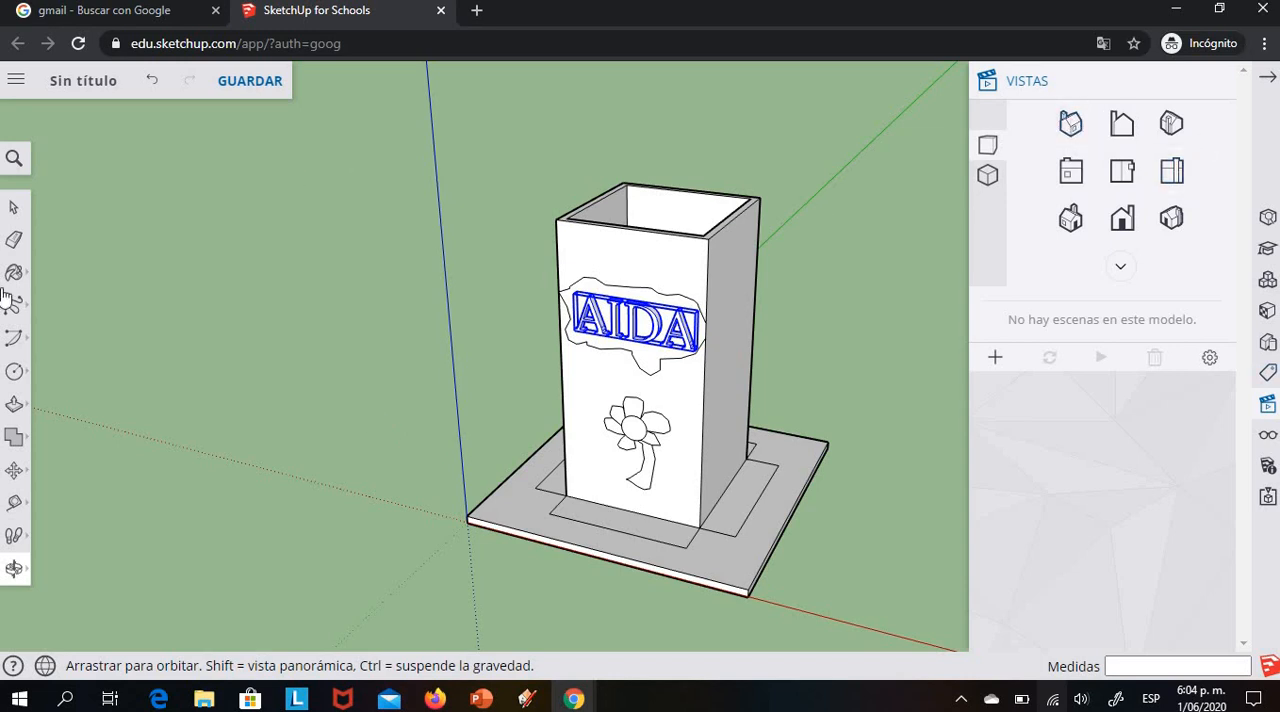
pyautogui.click(1267, 77)
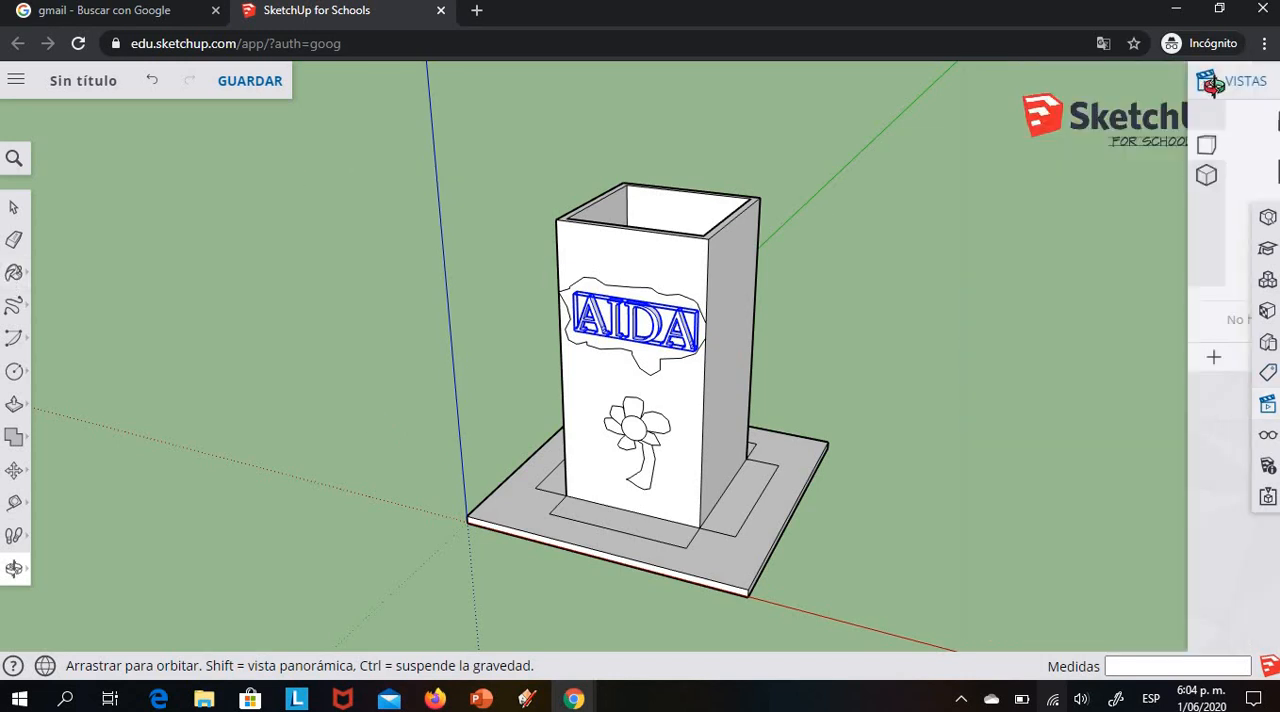
pyautogui.click(15, 274)
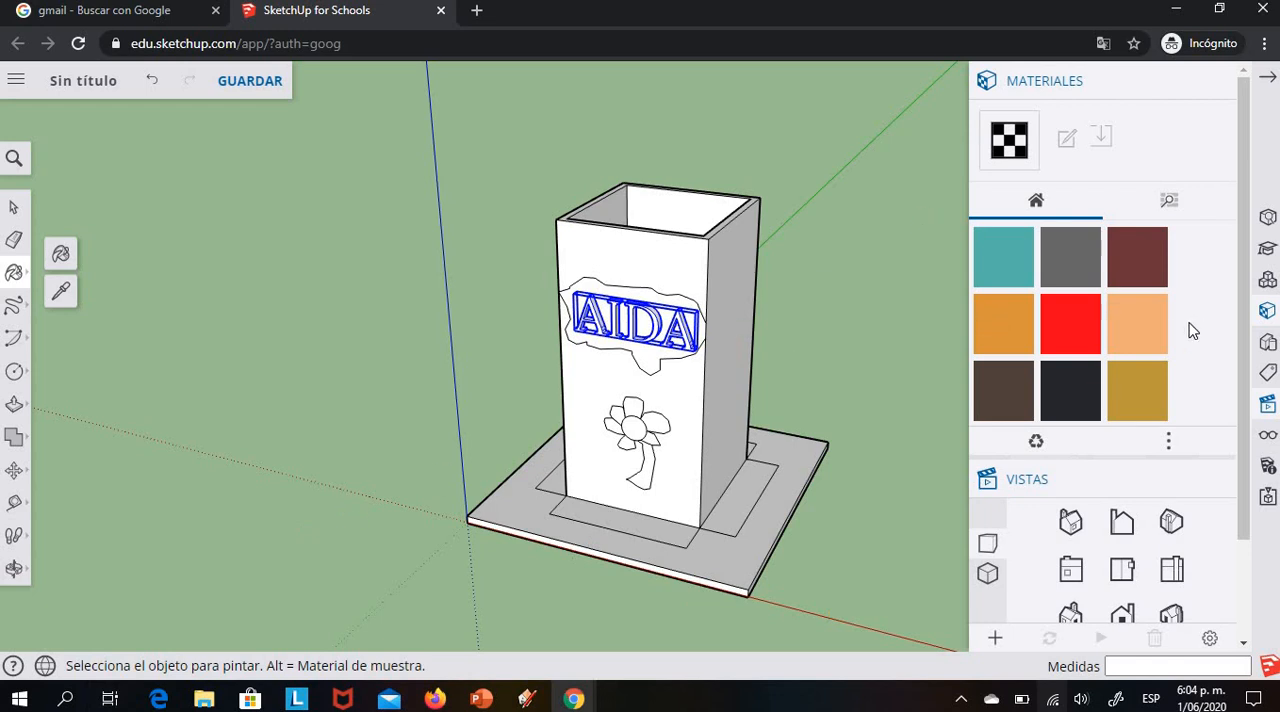
pyautogui.click(1170, 203)
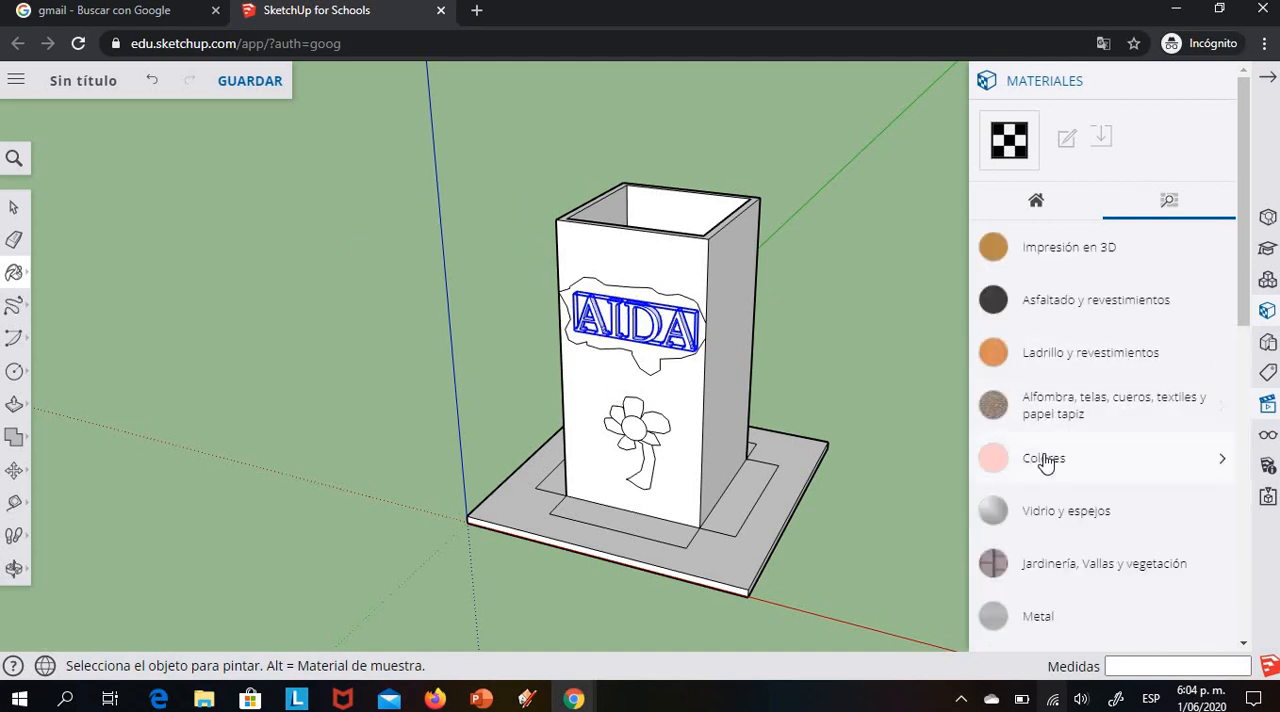
pyautogui.click(1040, 462)
pyautogui.click(1020, 512)
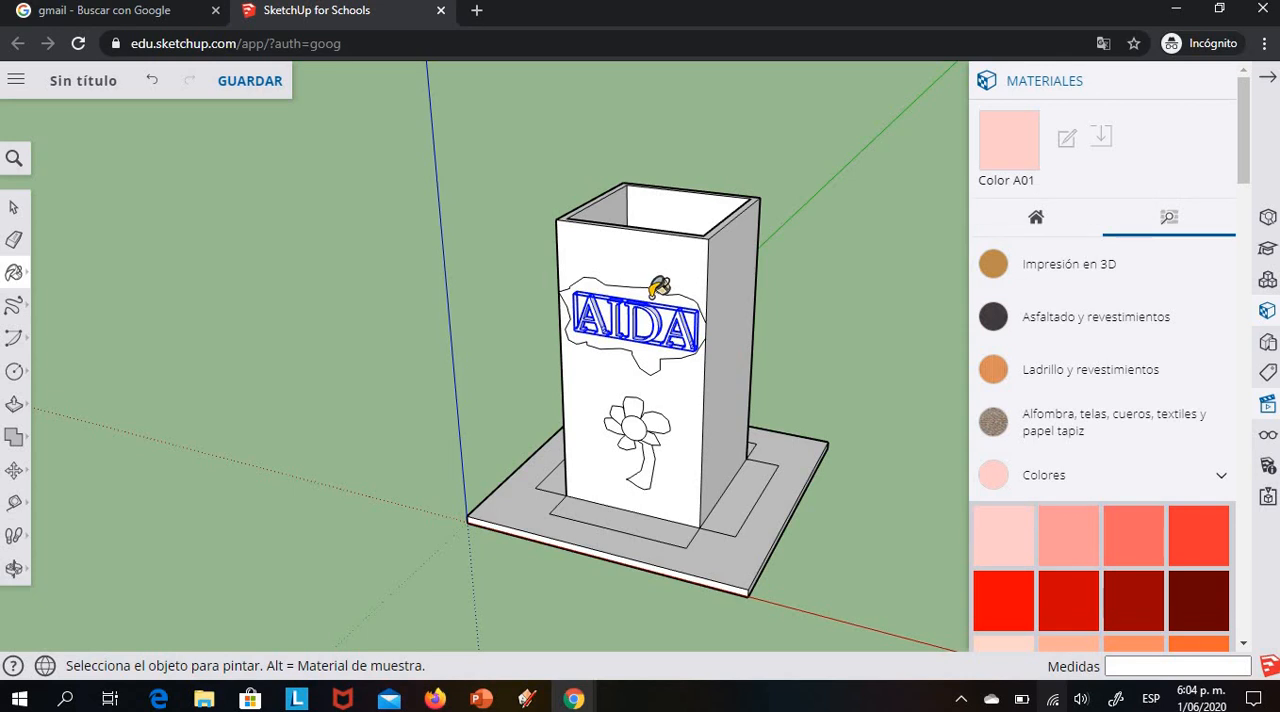
pyautogui.click(655, 292)
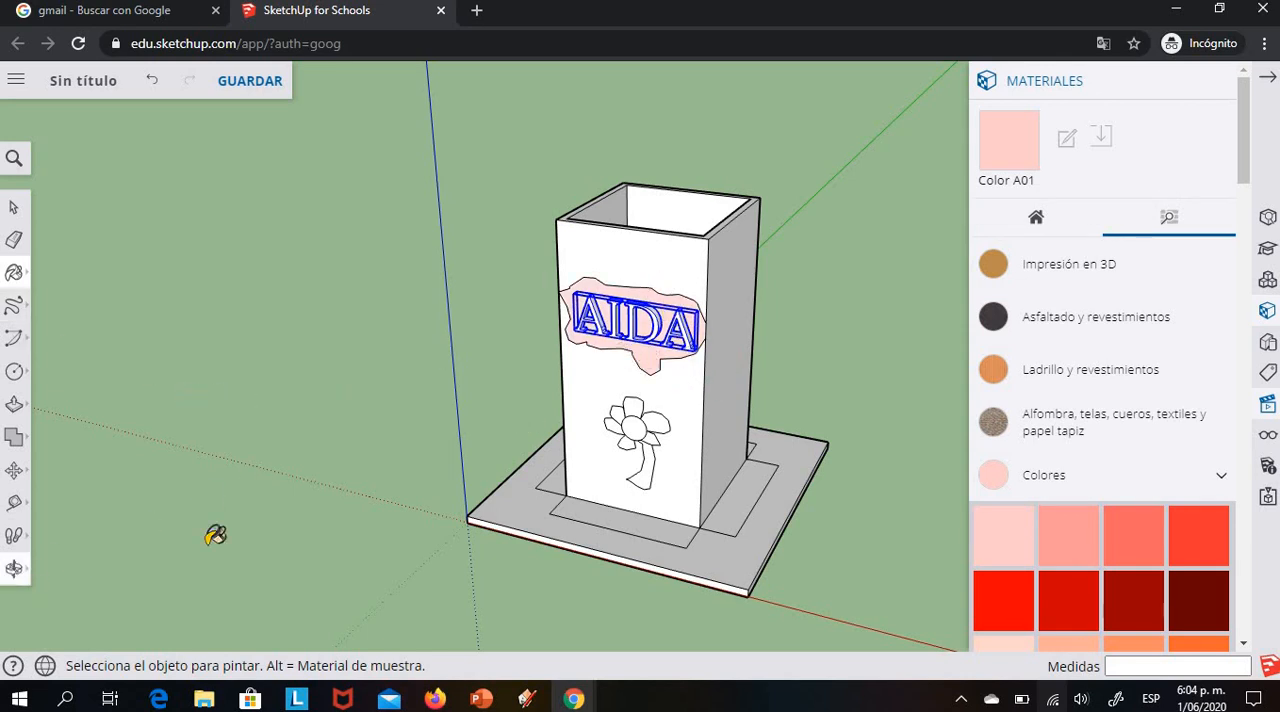
# Paint the 3D name on the tower's front with a vivid purple colour
pyautogui.scroll(2, 290, 497)
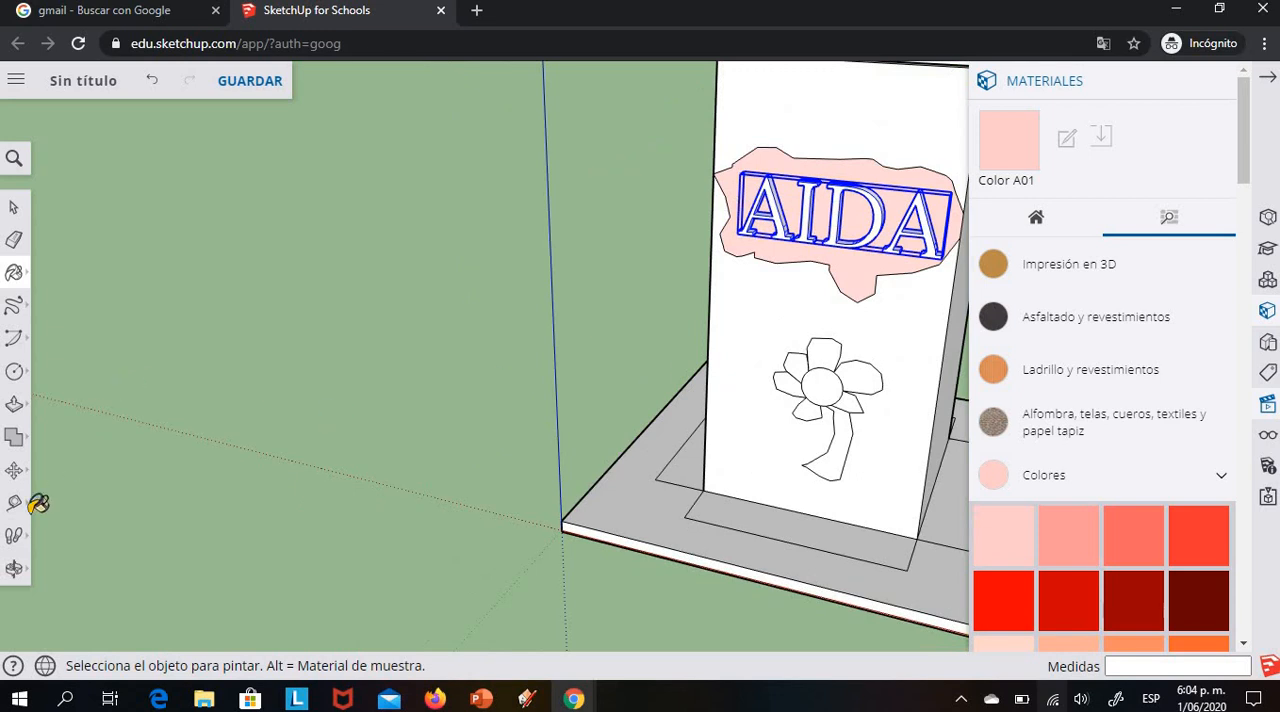
pyautogui.click(14, 568)
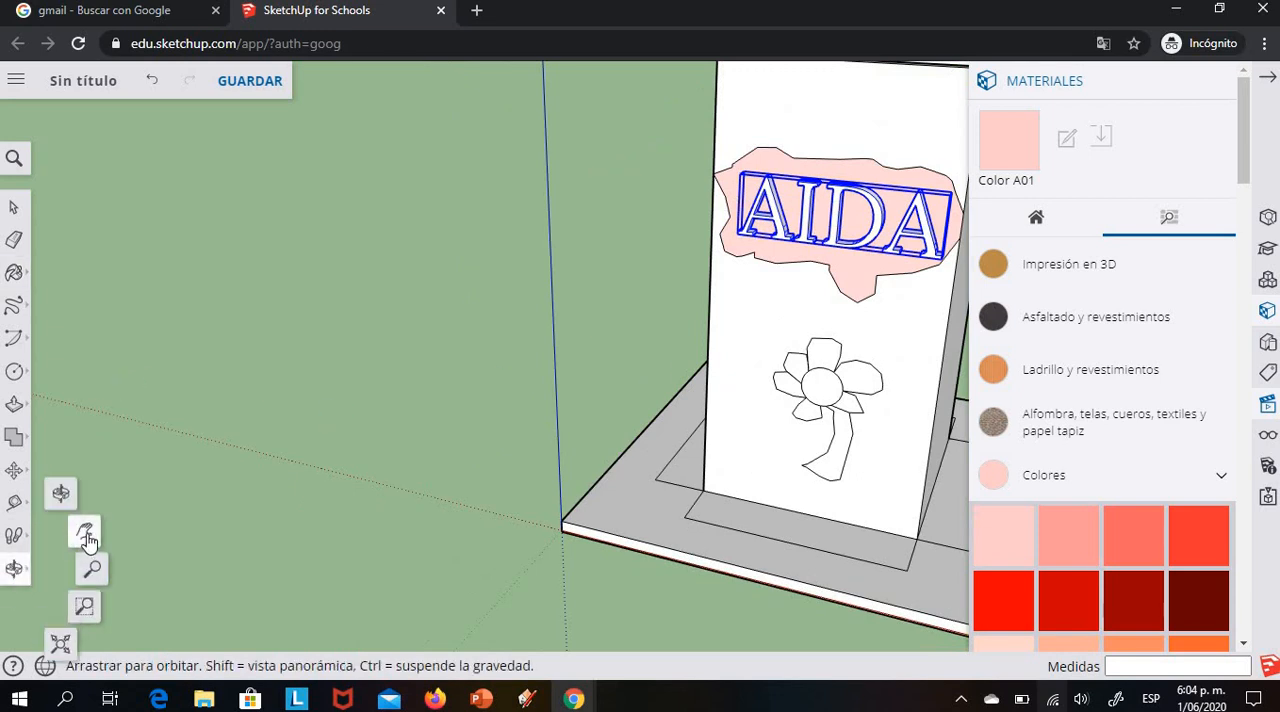
pyautogui.click(86, 530)
pyautogui.moveTo(808, 306); pyautogui.dragTo(600, 343)
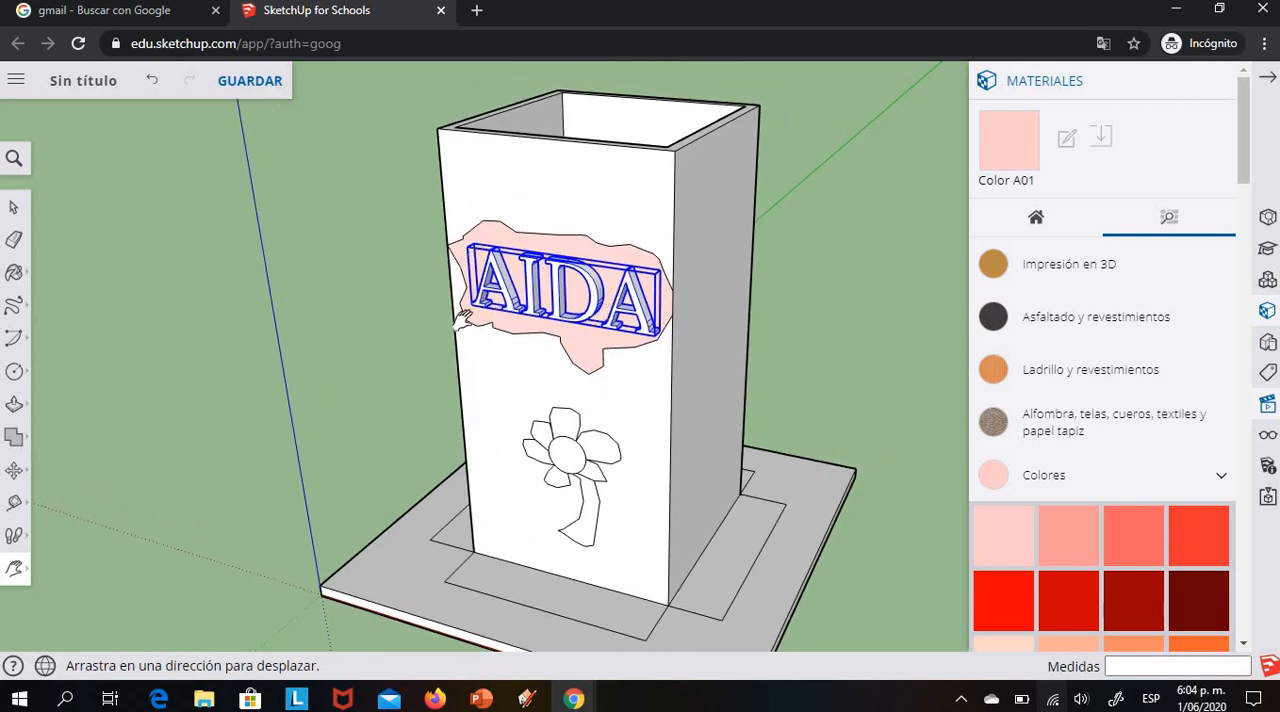
pyautogui.scroll(-12, 1092, 520)
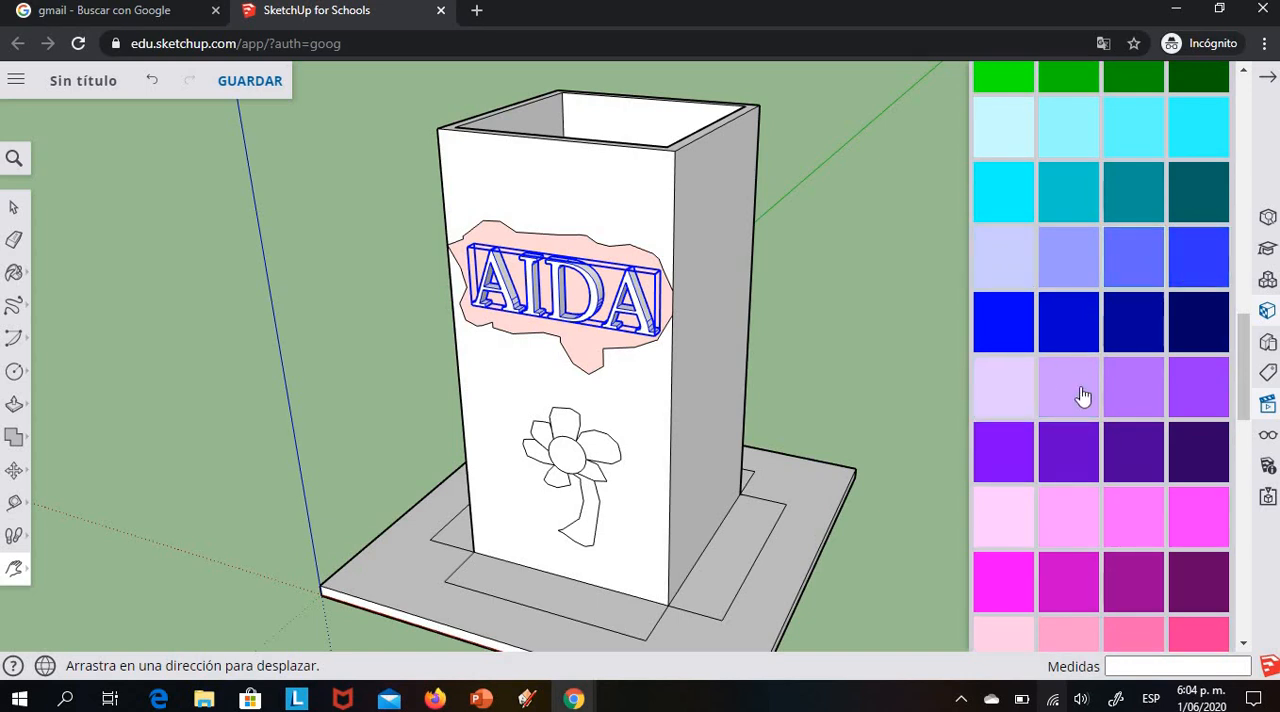
pyautogui.click(1003, 455)
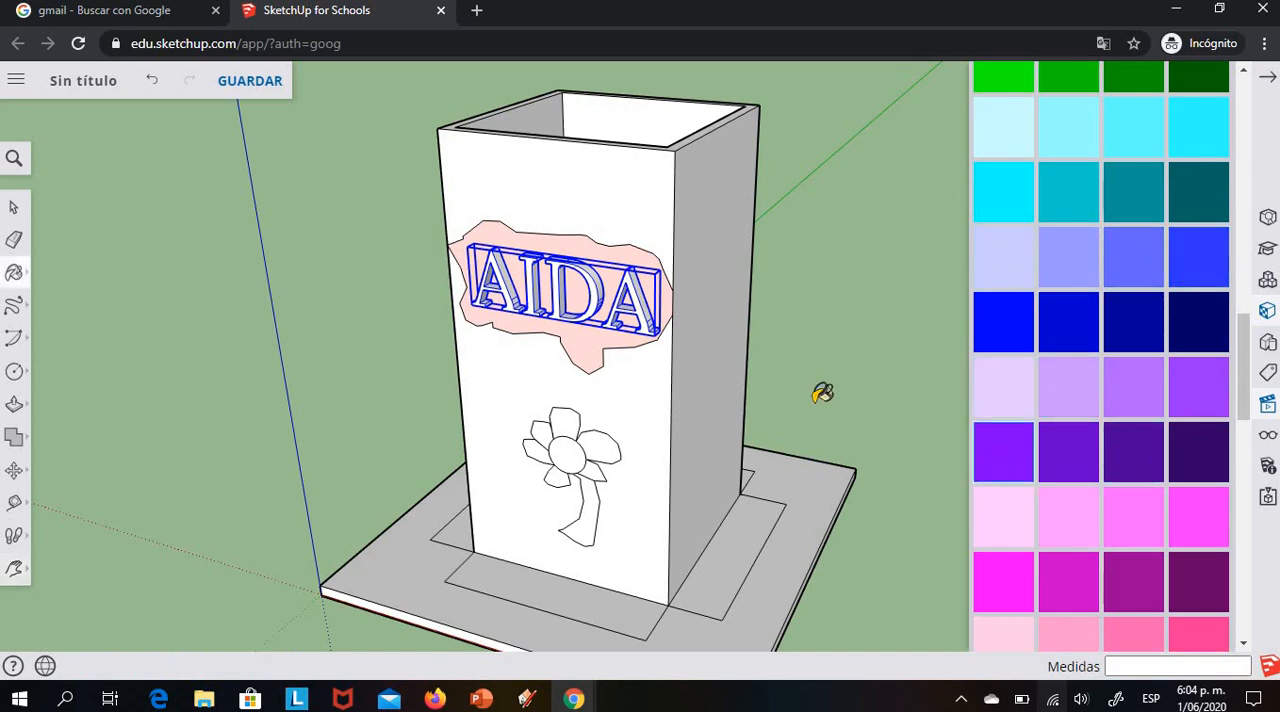
pyautogui.click(510, 277)
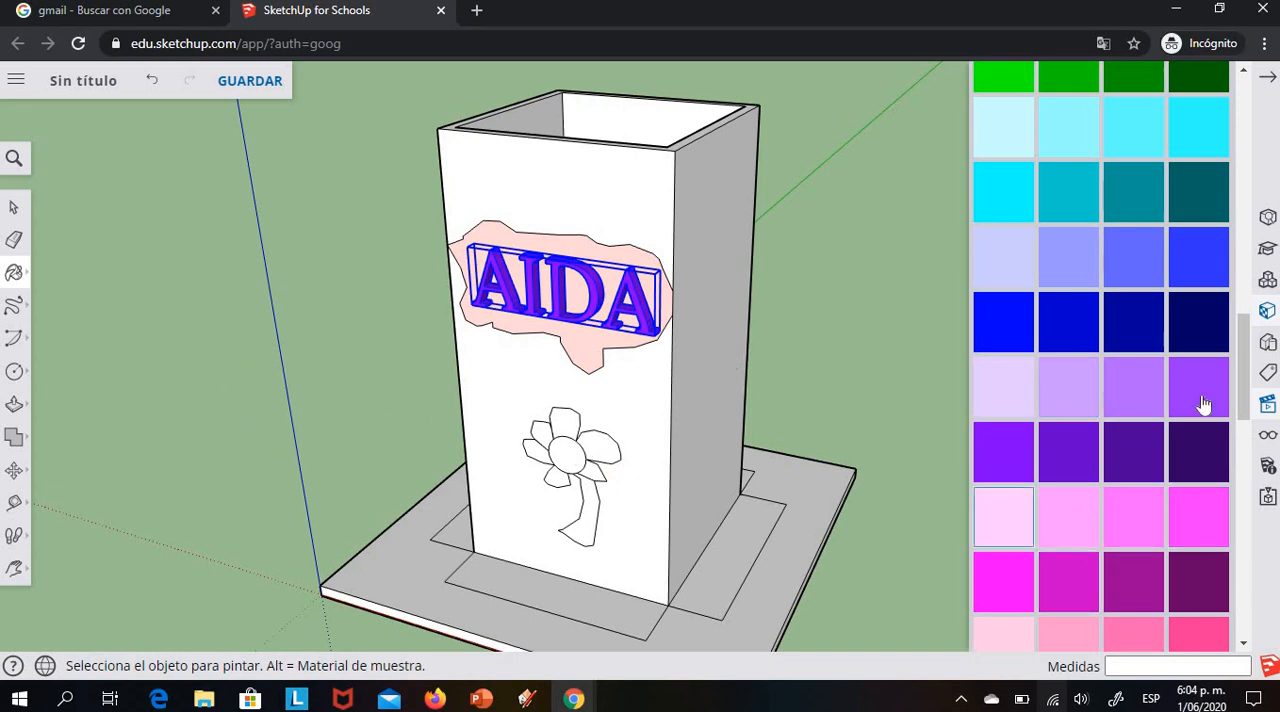
# Paint the flower's round centre bright yellow
pyautogui.scroll(5, 1190, 464)
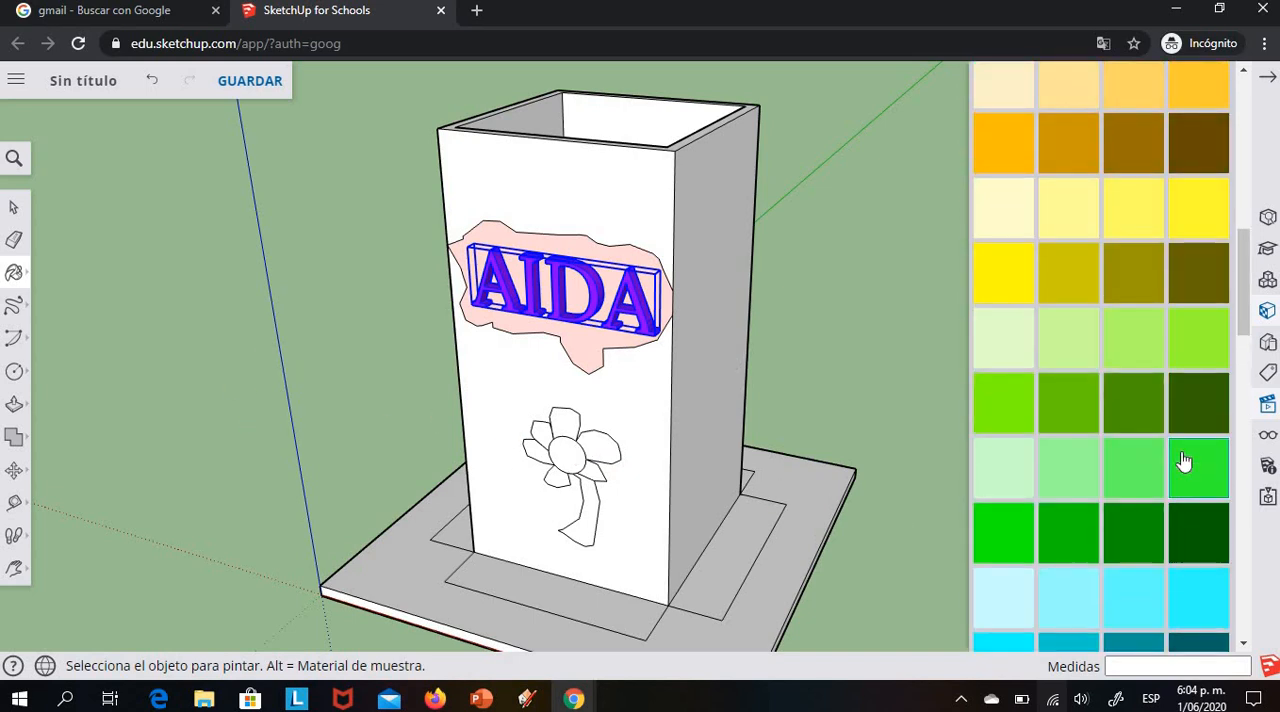
pyautogui.click(1012, 285)
pyautogui.click(574, 452)
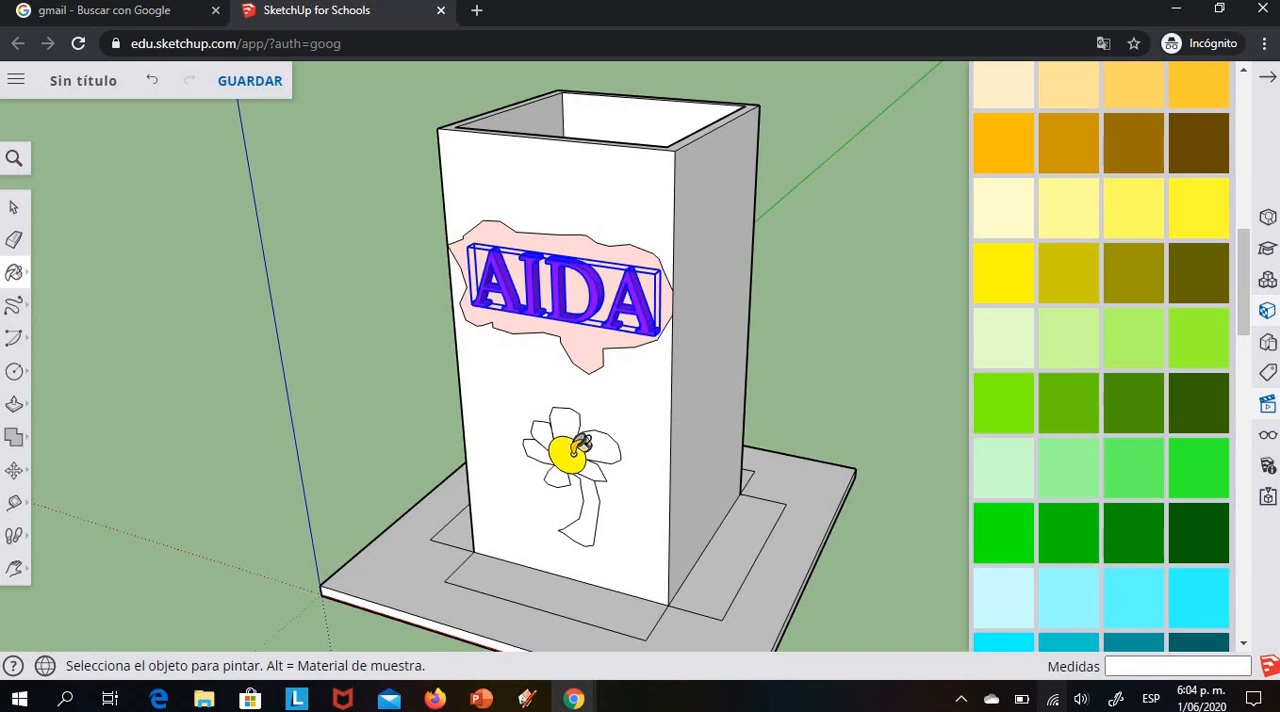
# Paint all the flower's petals bright cyan and its stem bright green
pyautogui.scroll(-3, 1028, 425)
pyautogui.click(998, 386)
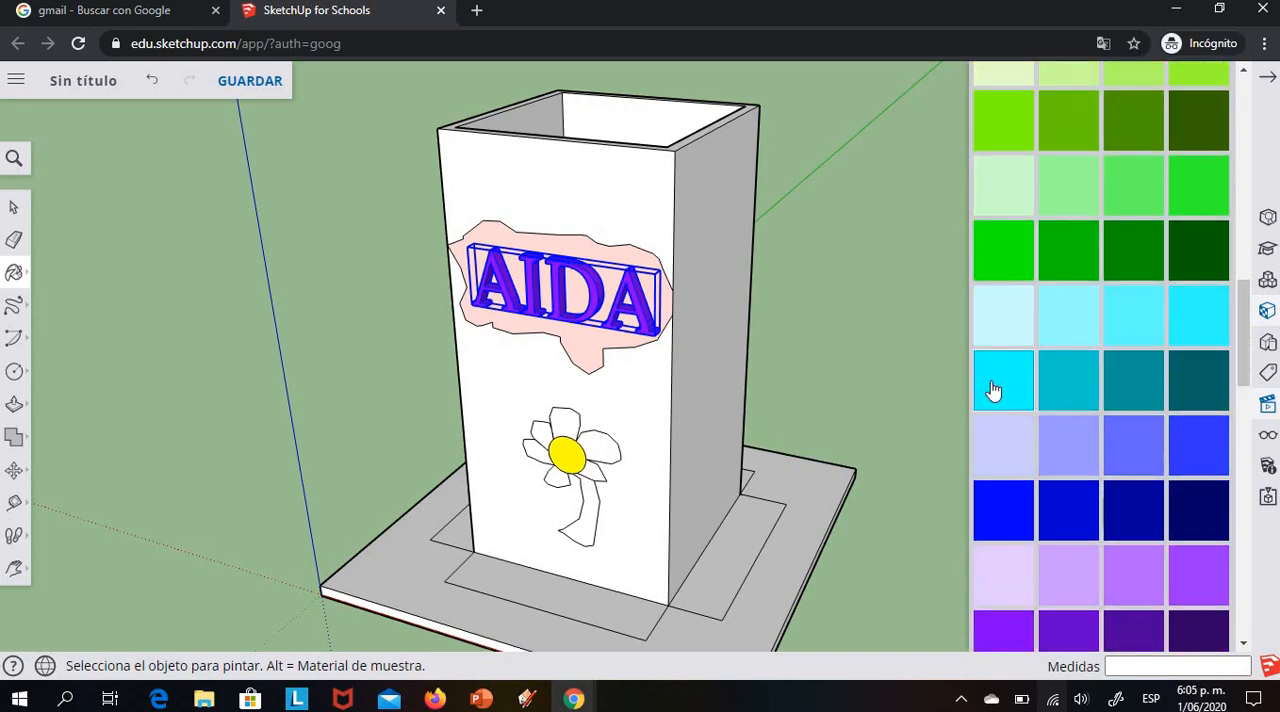
pyautogui.click(582, 423)
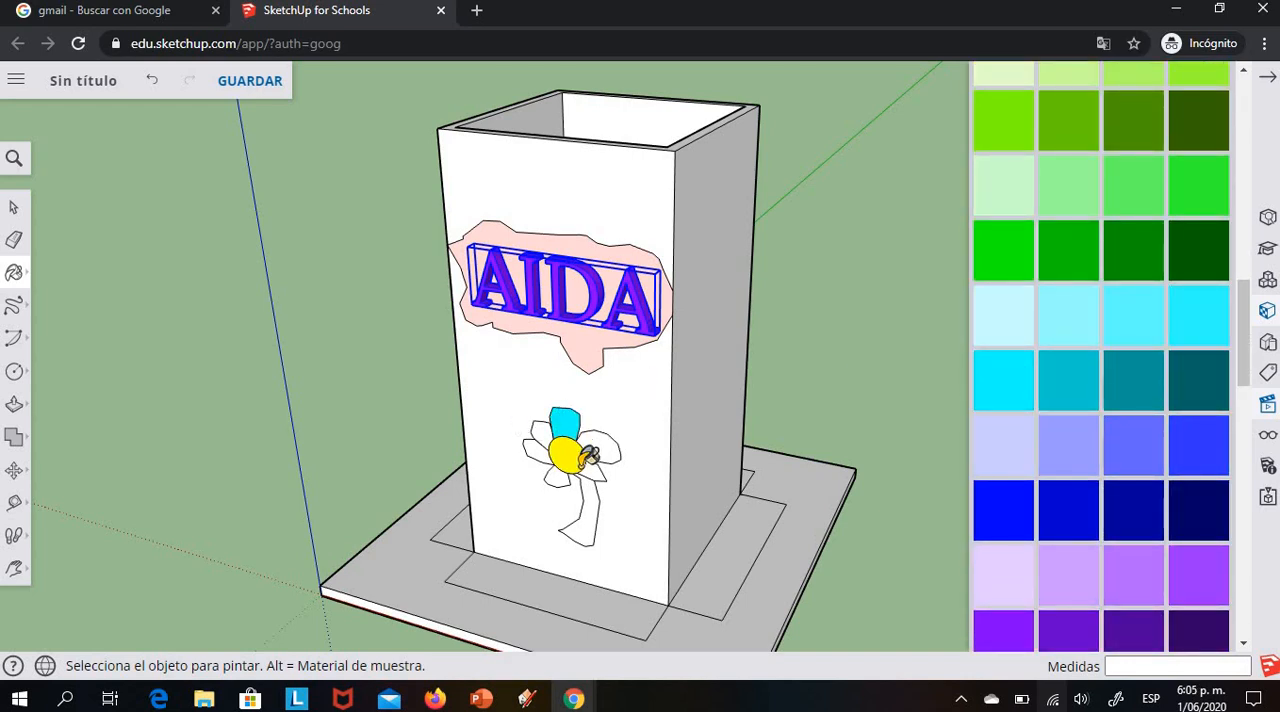
pyautogui.click(605, 444)
pyautogui.click(595, 469)
pyautogui.click(556, 474)
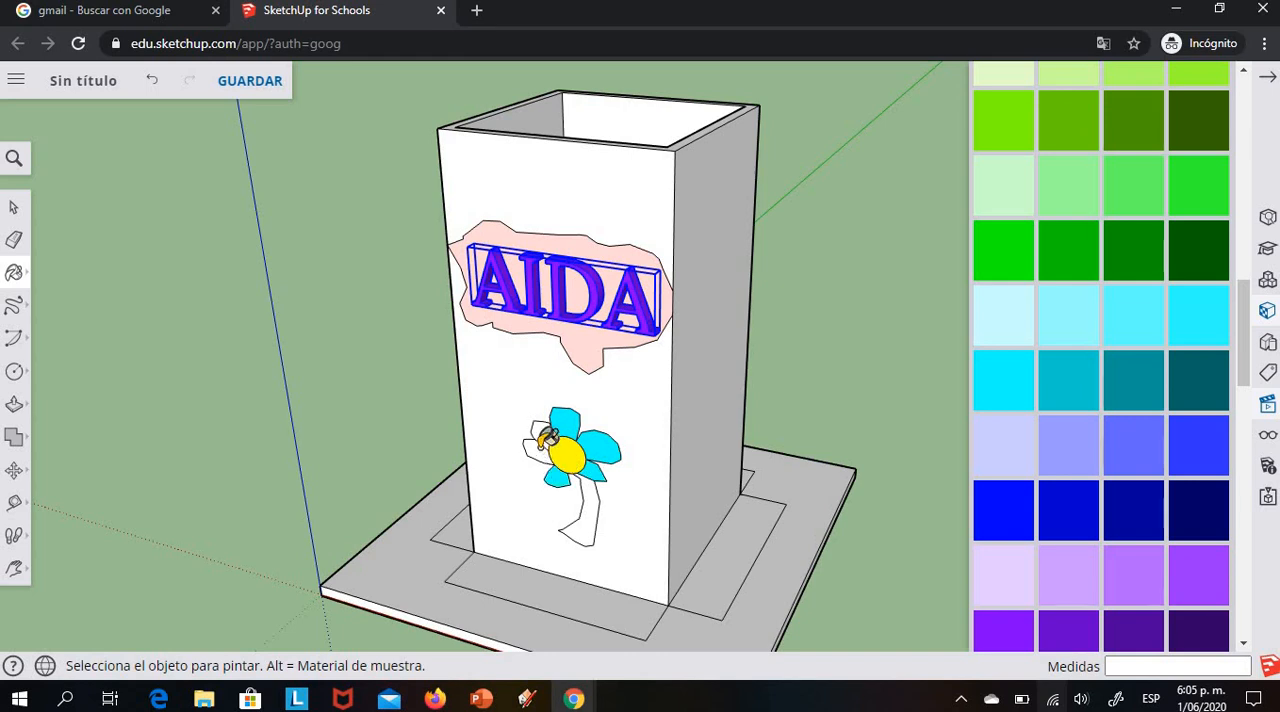
pyautogui.click(533, 450)
pyautogui.click(541, 430)
pyautogui.click(1020, 272)
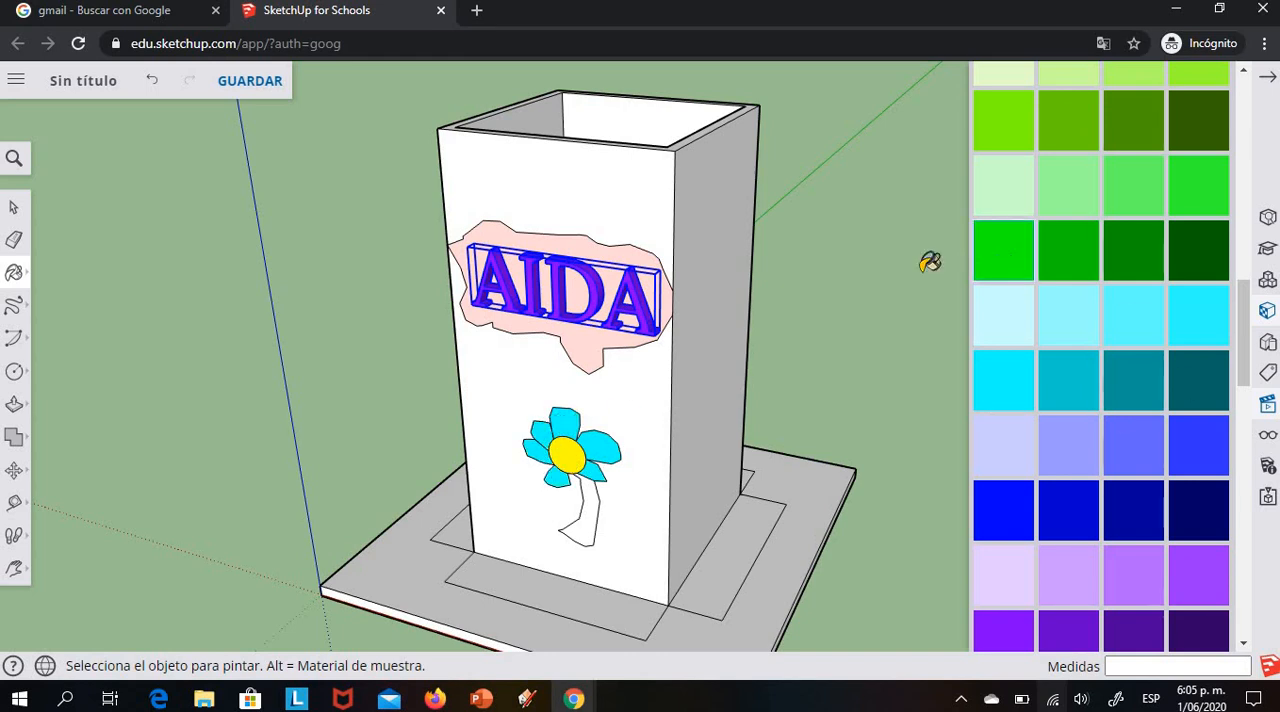
pyautogui.click(600, 496)
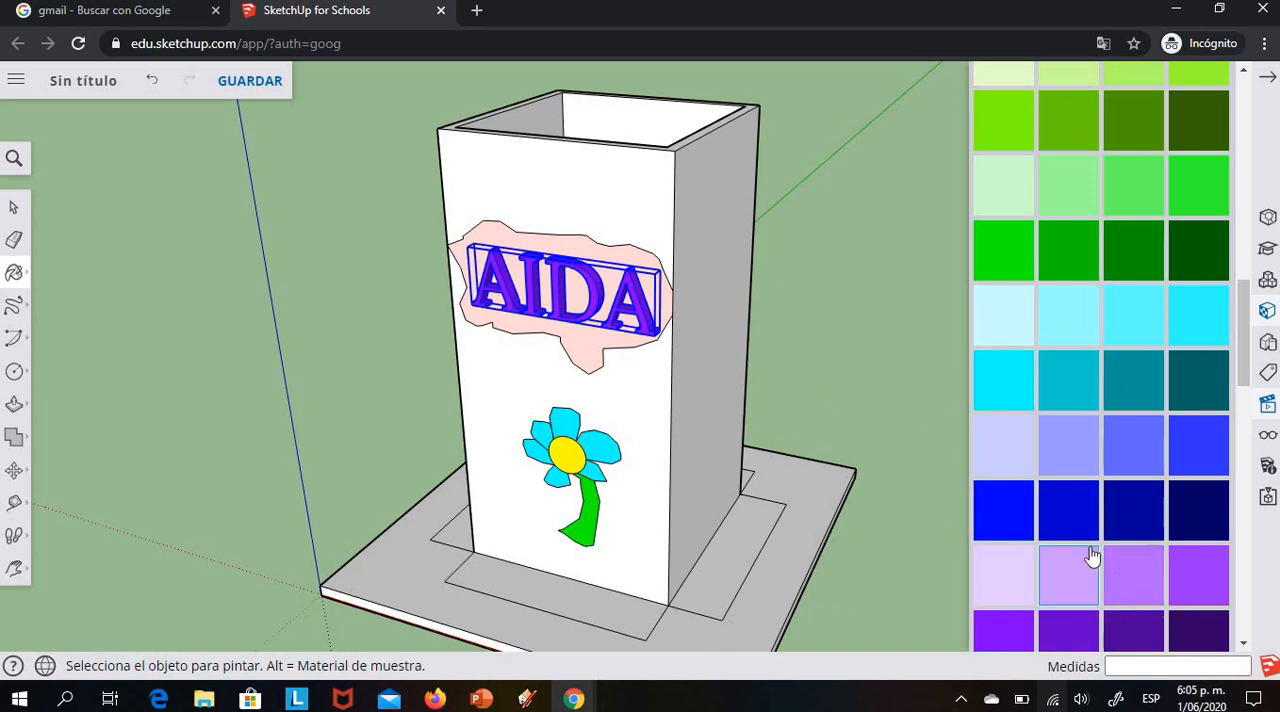
# Paint the tower's front face, above and below the cloud, and the base strip in front of it bright magenta
pyautogui.scroll(-2, 1150, 550)
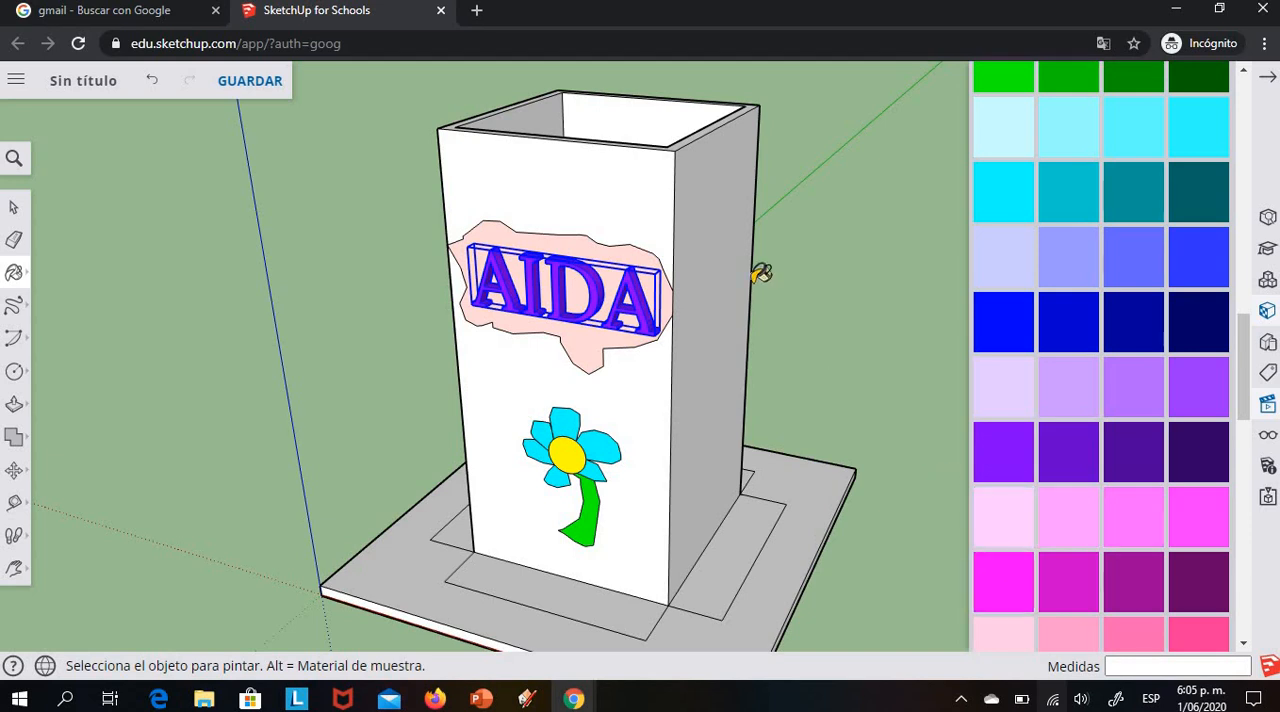
pyautogui.click(652, 194)
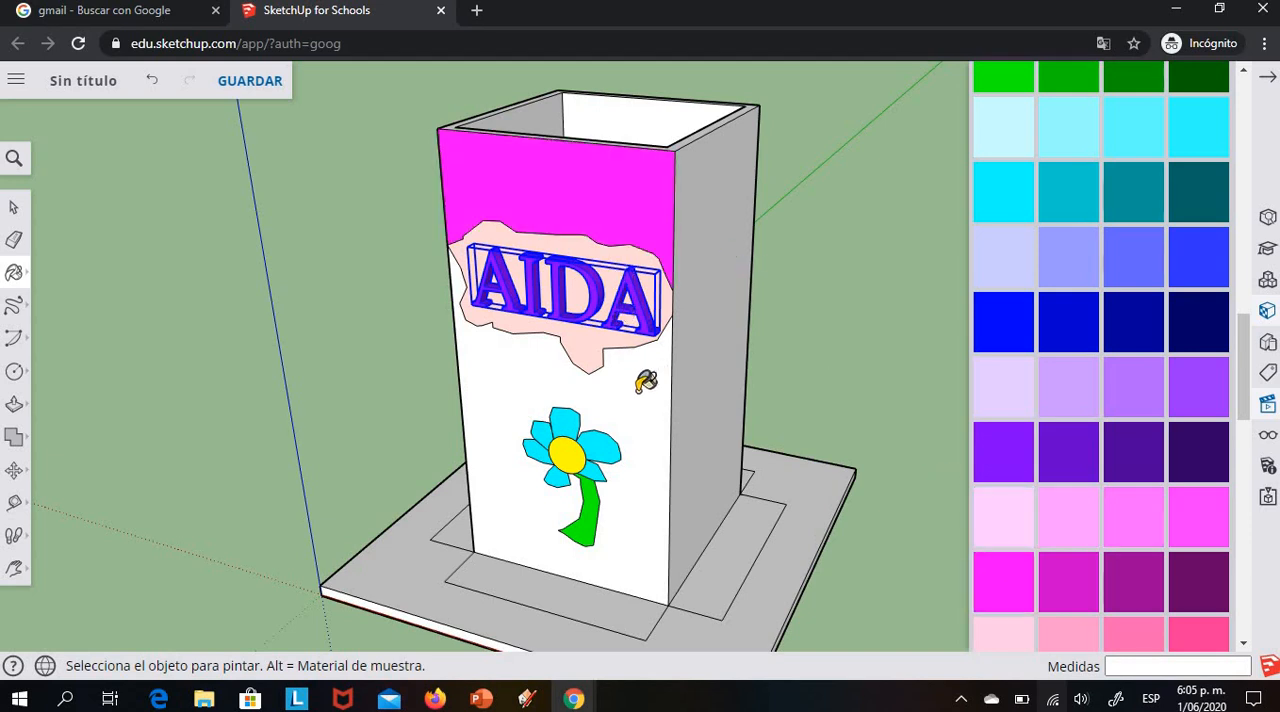
pyautogui.click(650, 390)
pyautogui.click(585, 590)
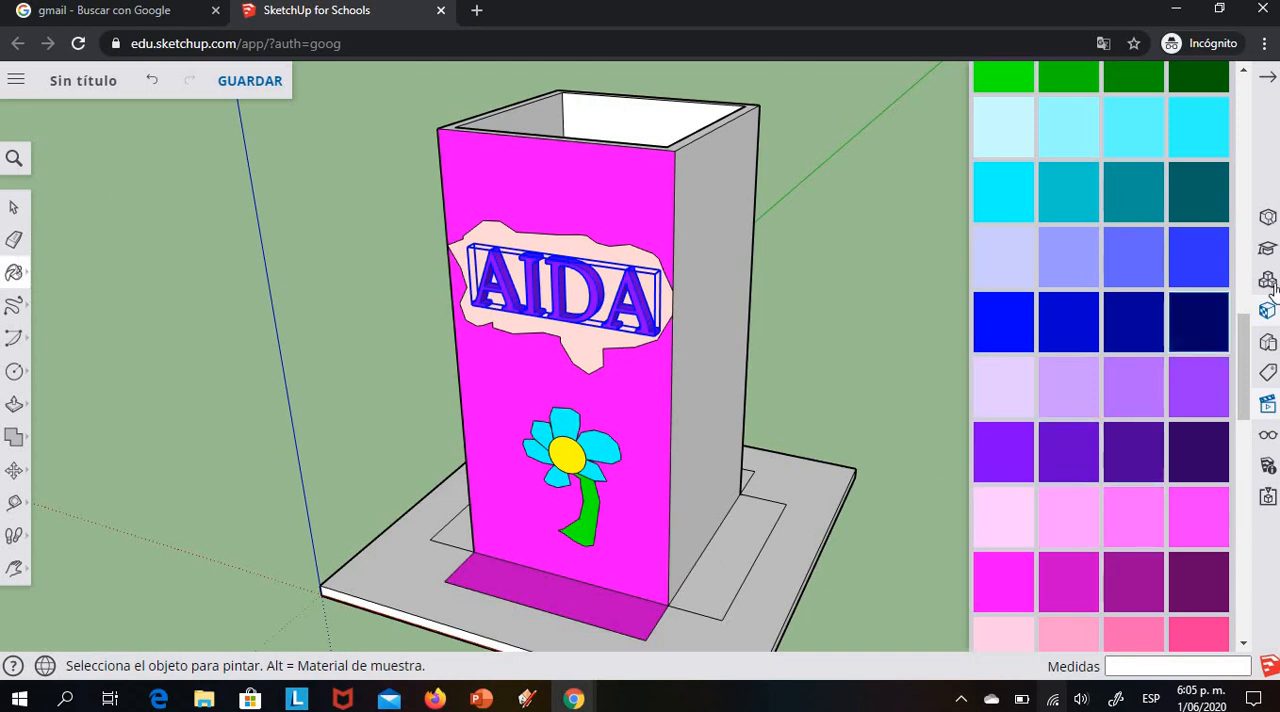
# Paint the tower's right side face and the base strip beside it medium green
pyautogui.scroll(1, 1100, 200)
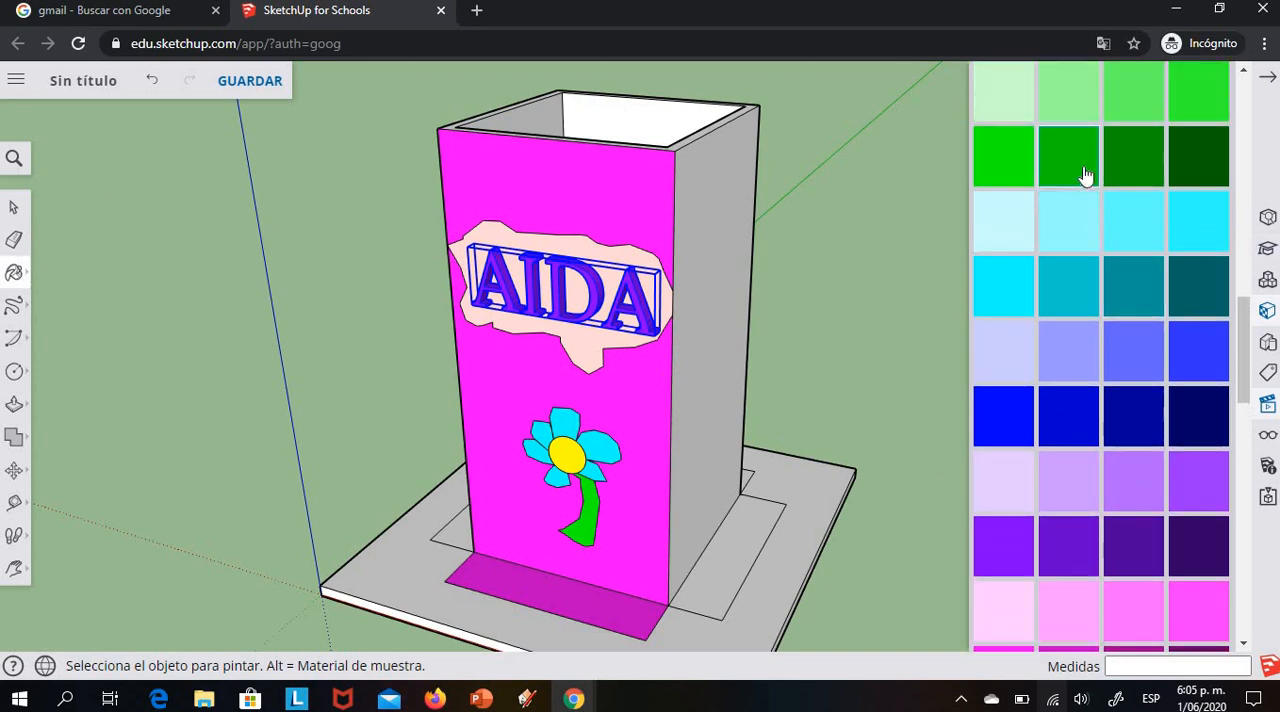
pyautogui.click(1066, 180)
pyautogui.click(728, 266)
pyautogui.click(738, 550)
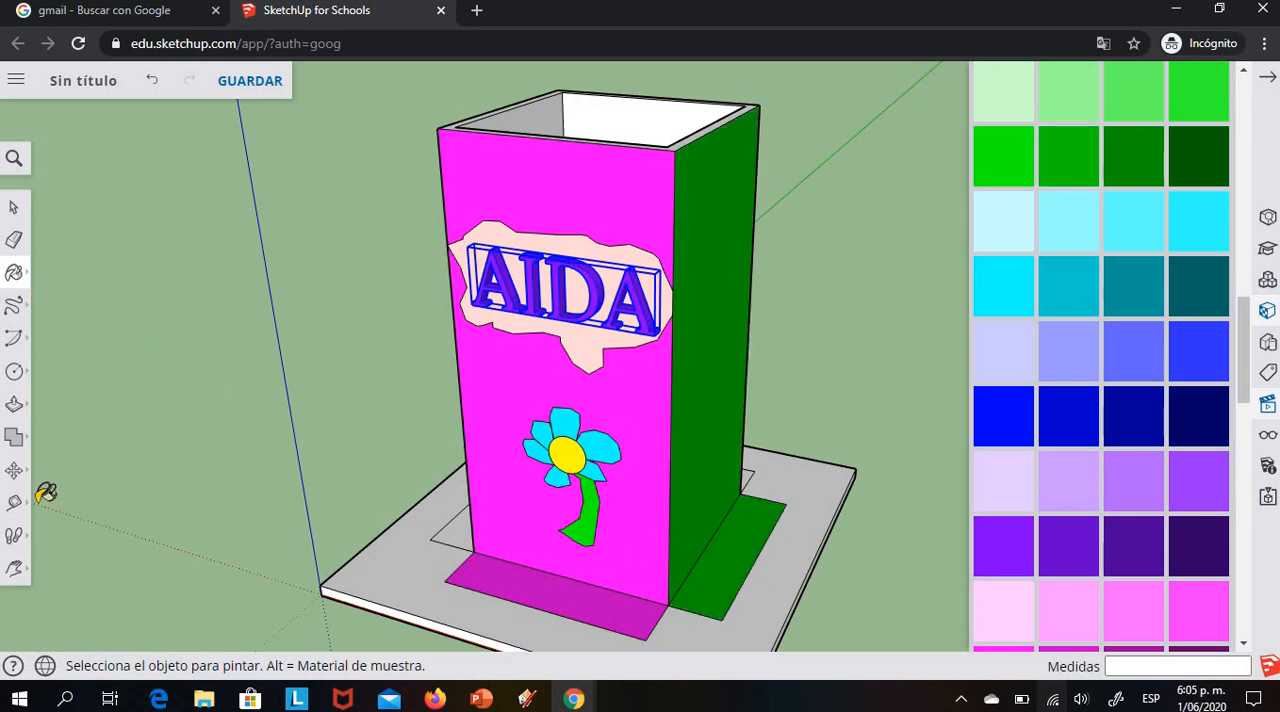
# Paint the tower's left side face and its adjoining base strip the same medium green
pyautogui.click(14, 568)
pyautogui.click(60, 494)
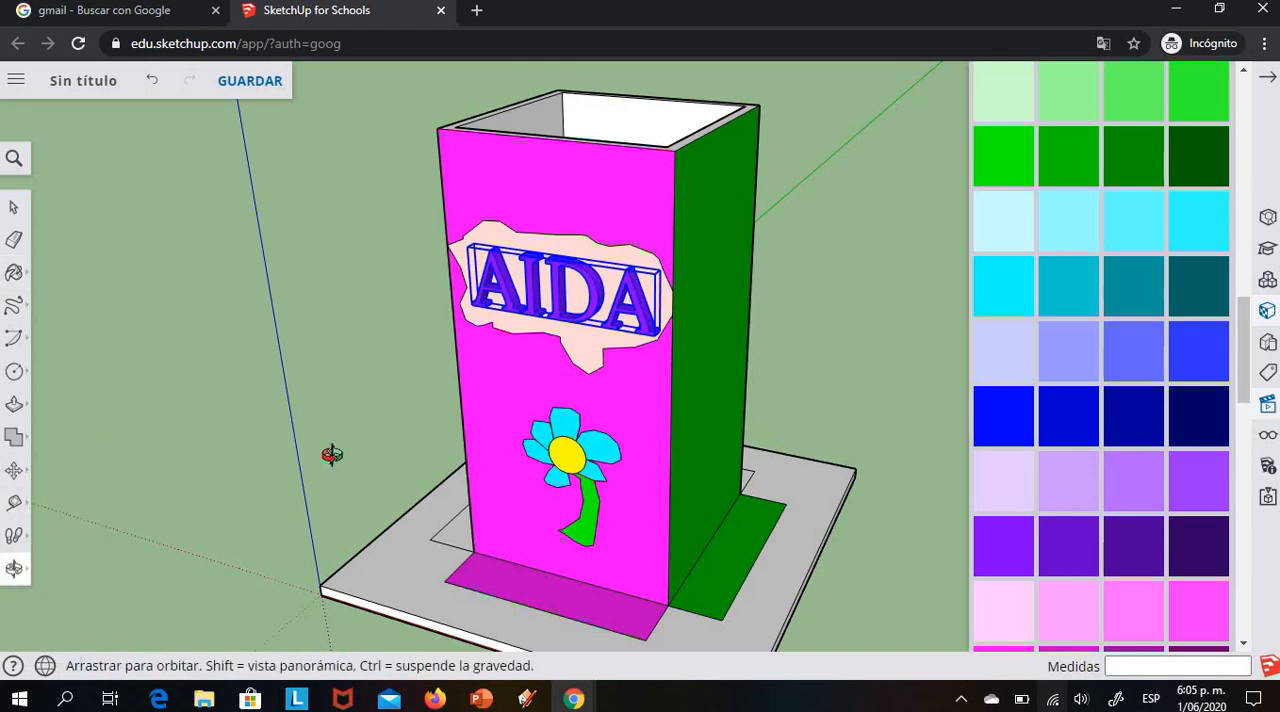
pyautogui.moveTo(331, 457)
pyautogui.mouseDown()
pyautogui.moveTo(543, 508)
pyautogui.moveTo(420, 460)
pyautogui.mouseUp()
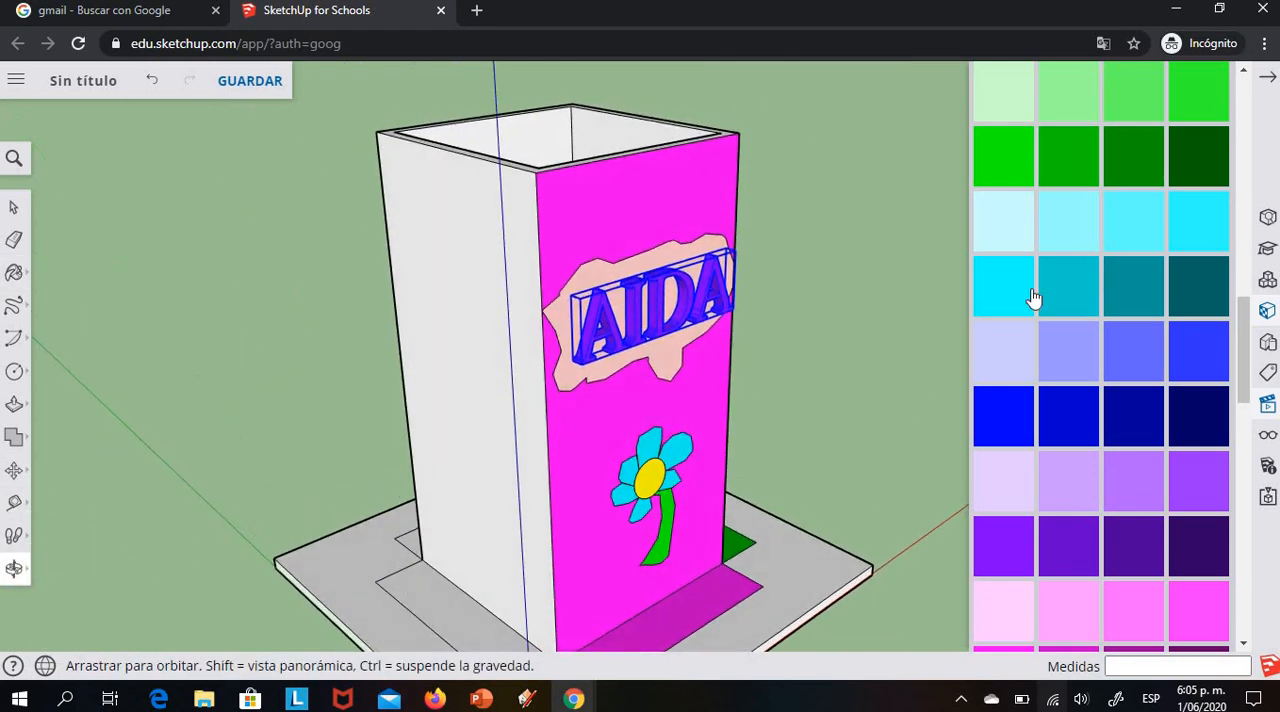
pyautogui.click(1089, 151)
pyautogui.click(443, 506)
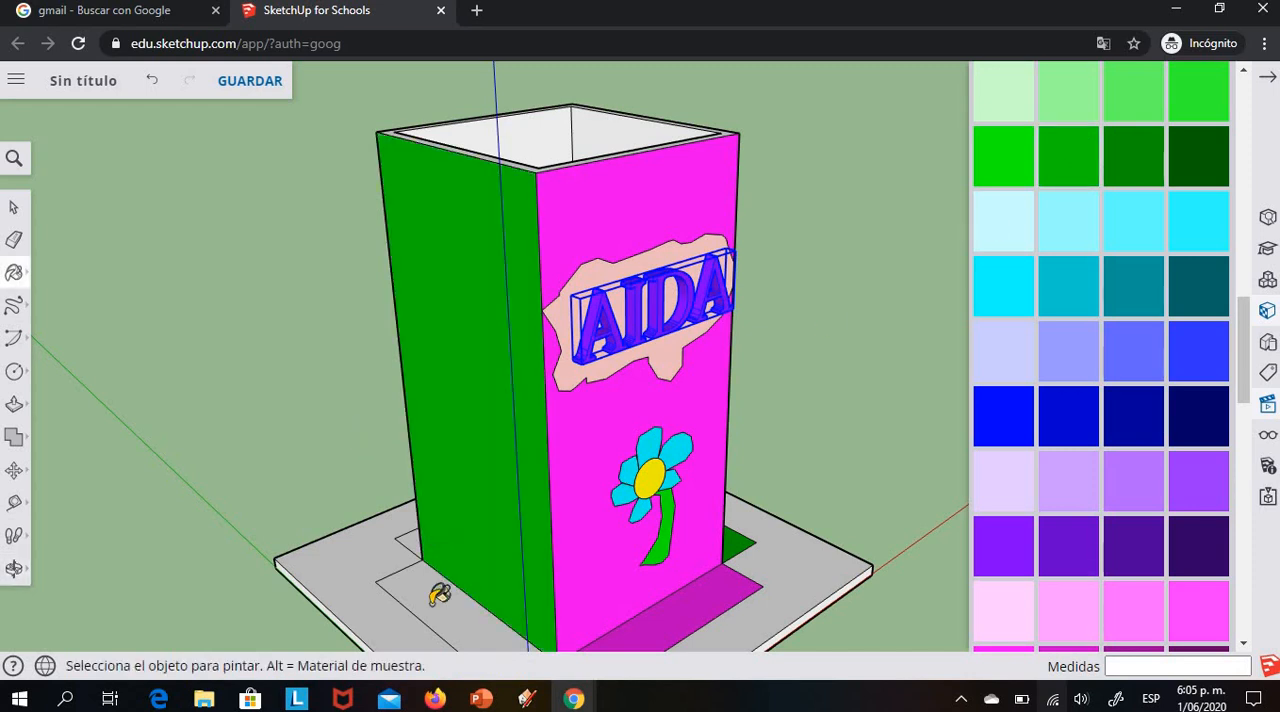
pyautogui.click(436, 592)
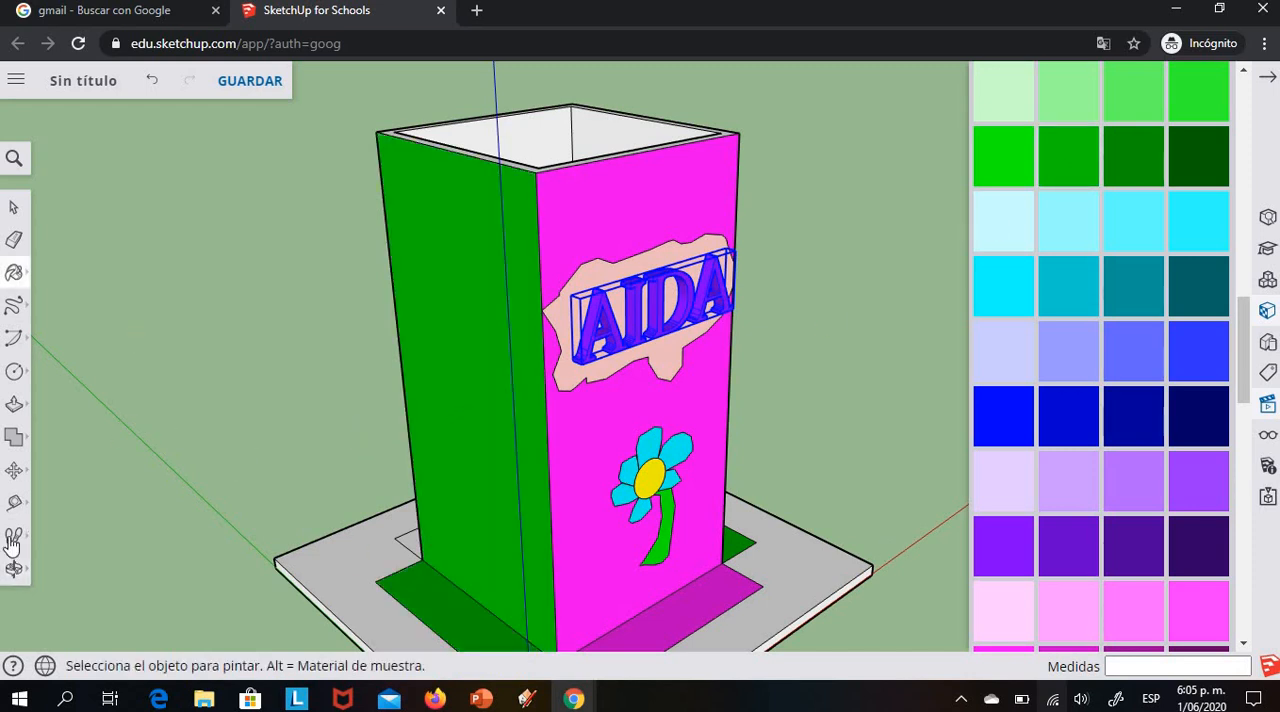
# Paint the tower's back face and the base strip behind it vivid violet
pyautogui.click(14, 574)
pyautogui.moveTo(531, 471); pyautogui.dragTo(758, 391)
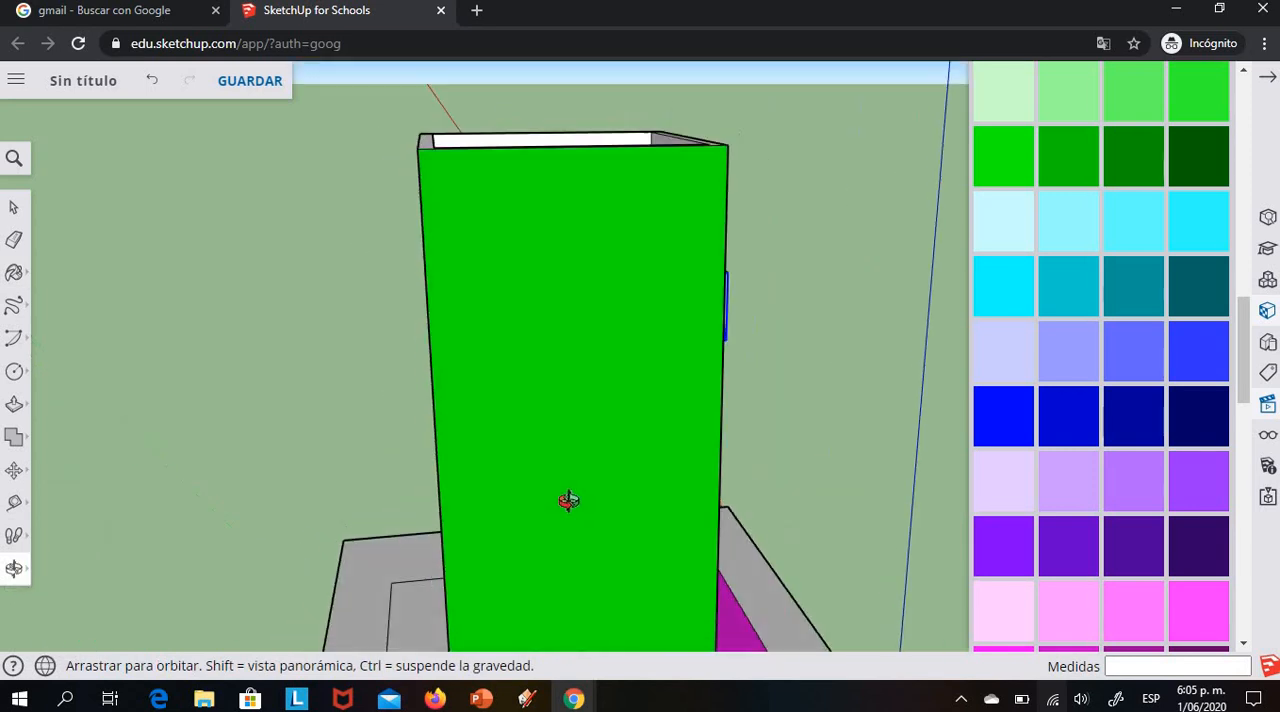
pyautogui.moveTo(568, 500); pyautogui.dragTo(863, 608)
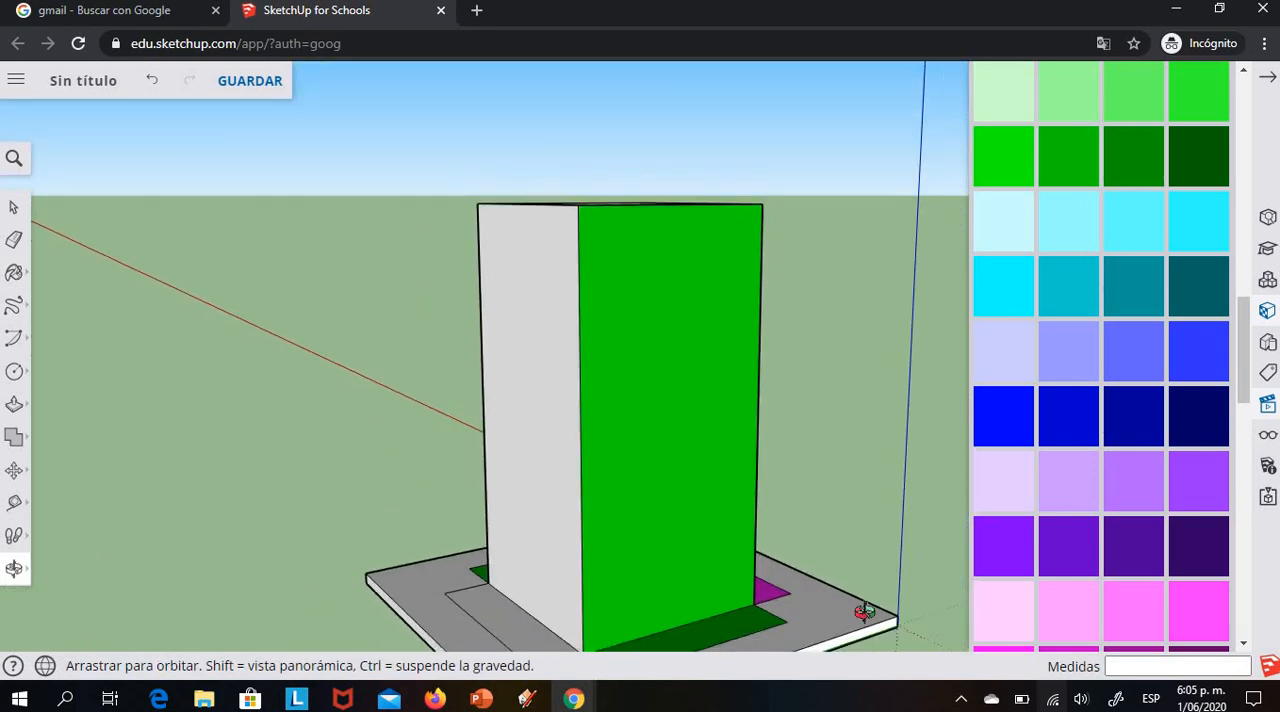
pyautogui.click(1000, 556)
pyautogui.click(500, 580)
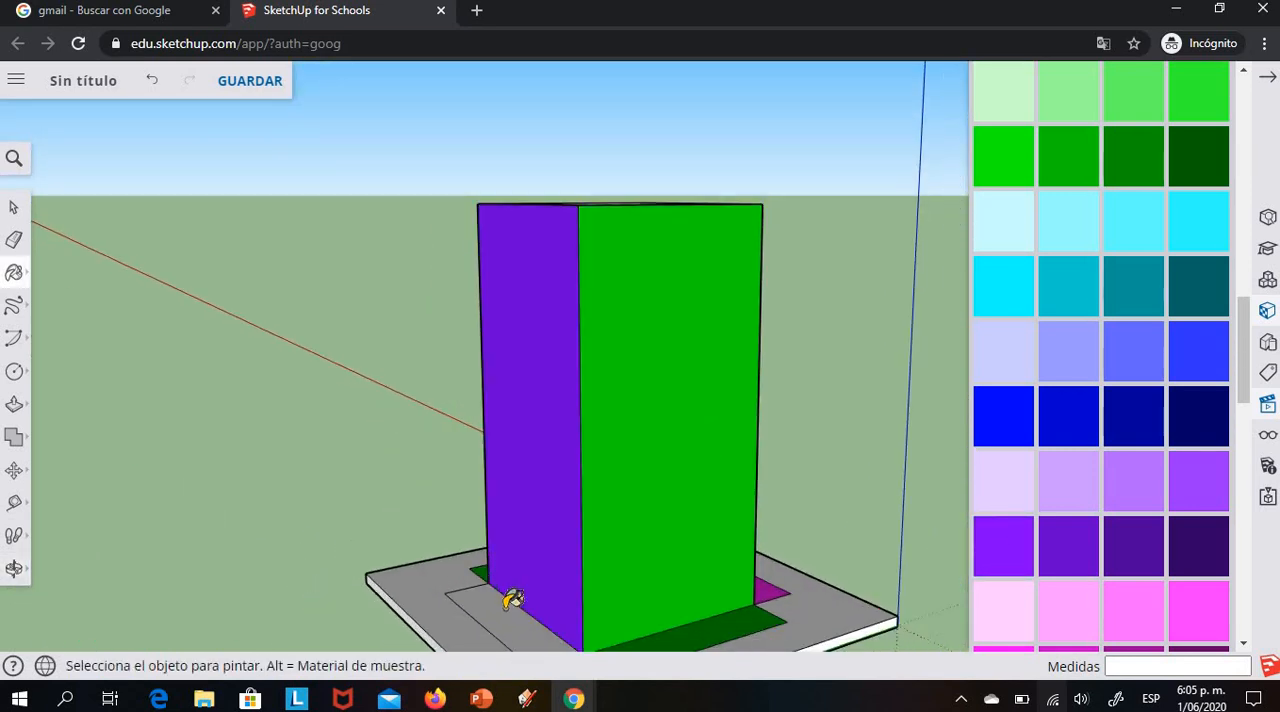
pyautogui.click(512, 598)
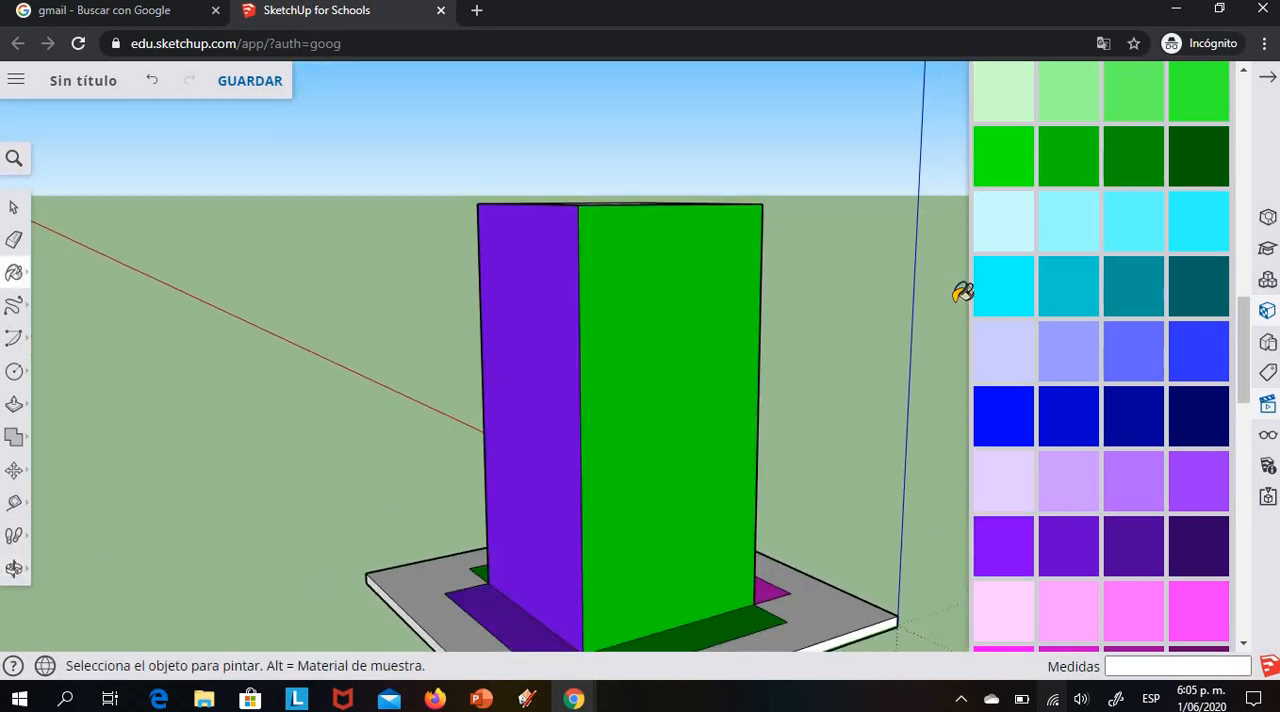
# Paint the base's top surface medium blue, and its underside and front edge pure blue
pyautogui.click(1200, 368)
pyautogui.click(817, 619)
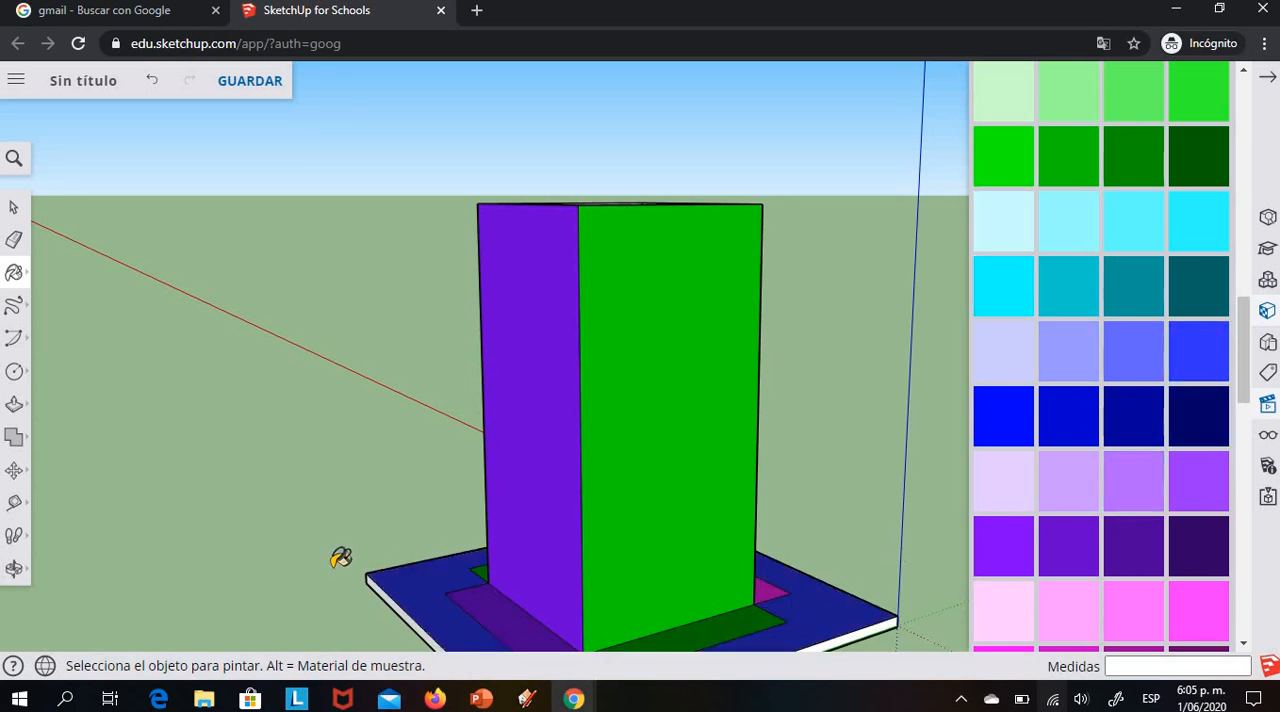
pyautogui.click(14, 568)
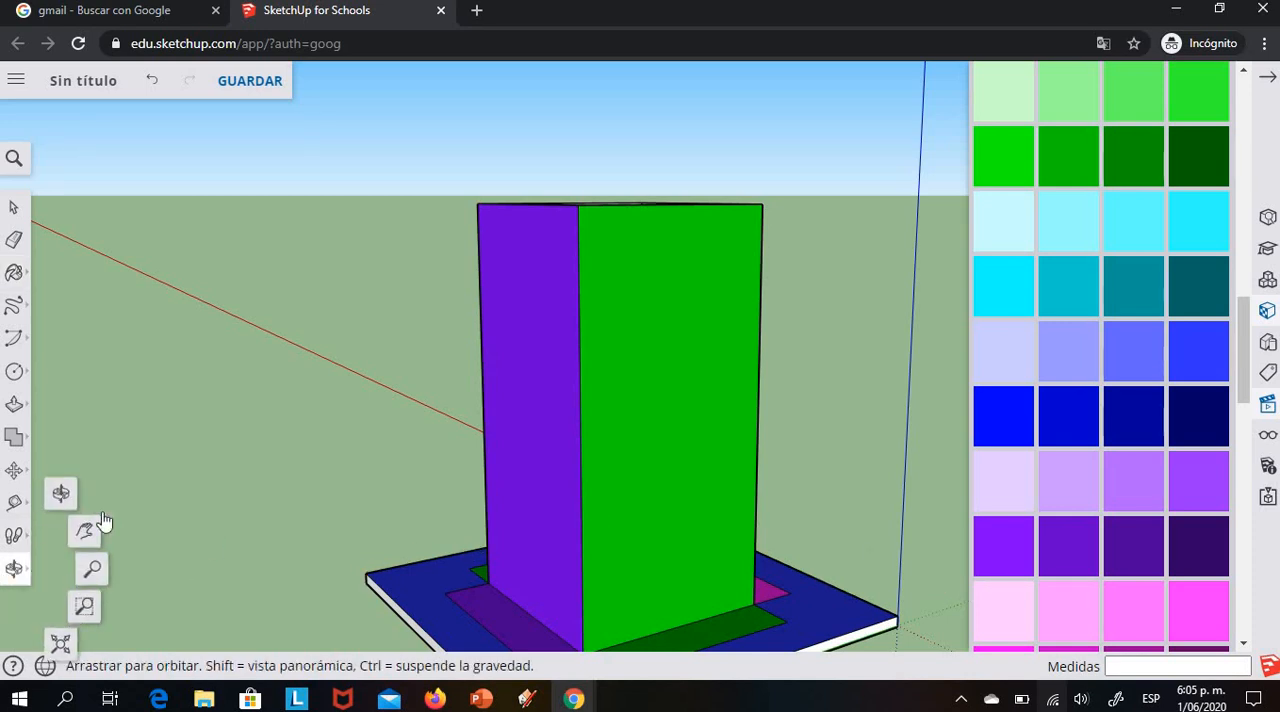
pyautogui.moveTo(820, 574)
pyautogui.mouseDown()
pyautogui.moveTo(349, 409)
pyautogui.moveTo(576, 436)
pyautogui.moveTo(837, 363)
pyautogui.moveTo(1111, 451)
pyautogui.mouseUp()
pyautogui.click(1006, 437)
pyautogui.click(798, 502)
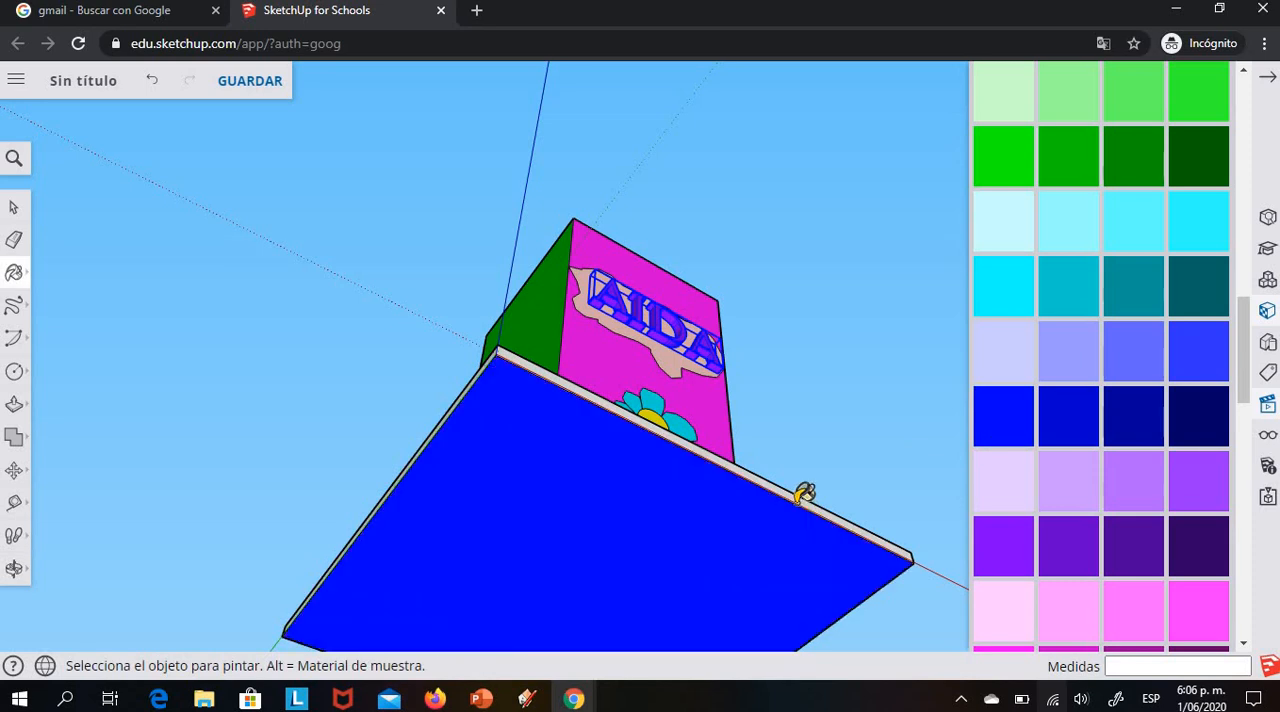
pyautogui.click(792, 497)
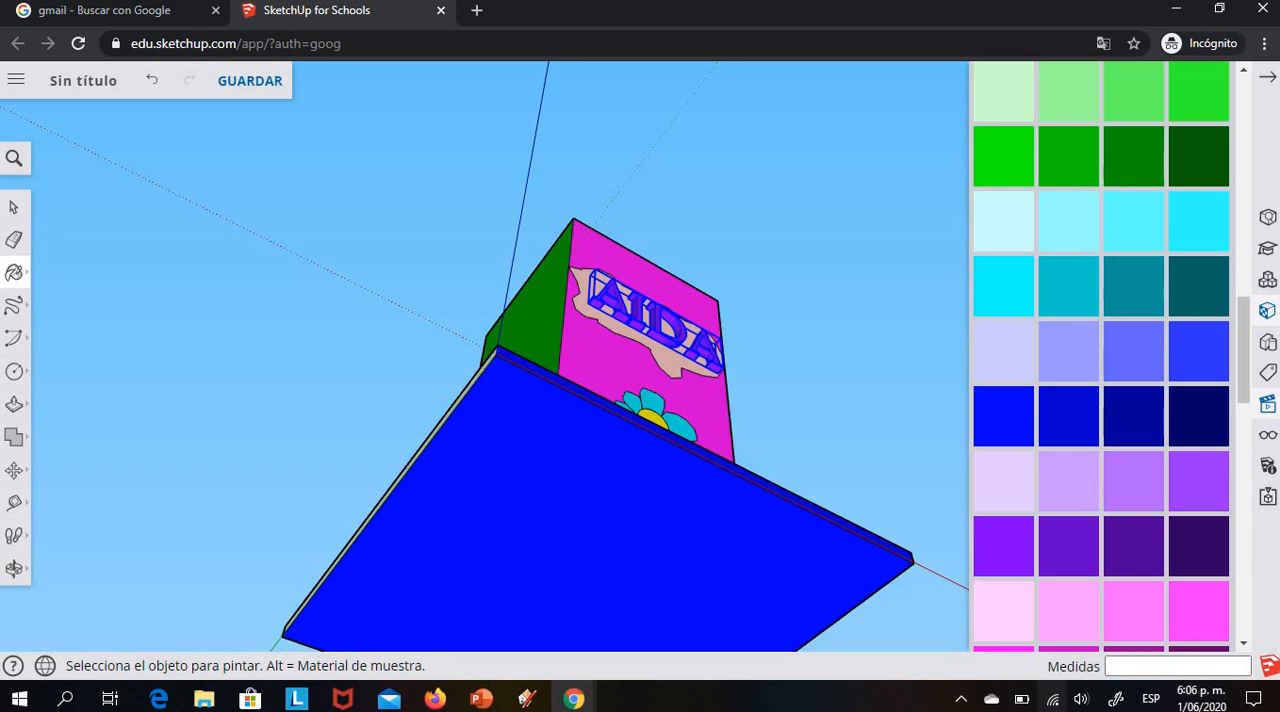
# Paint the tower's upper rim the same medium blue as the top of the base
pyautogui.click(14, 569)
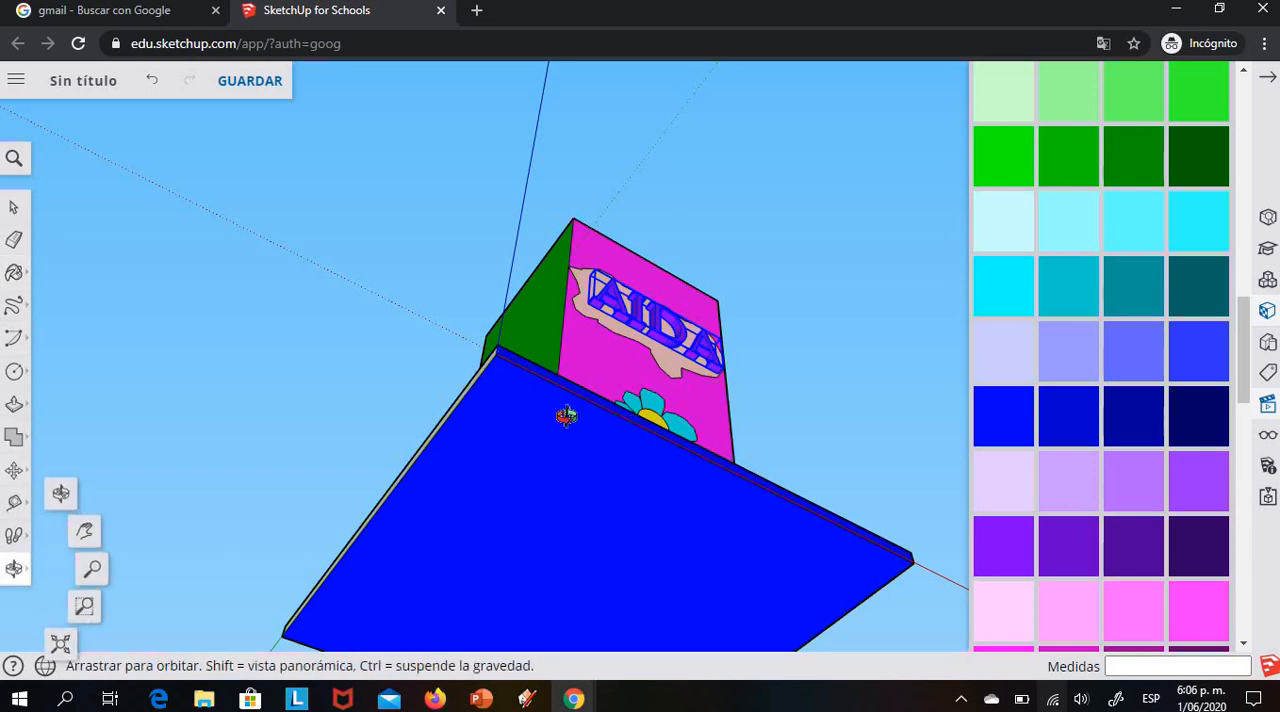
pyautogui.moveTo(557, 446); pyautogui.dragTo(605, 420)
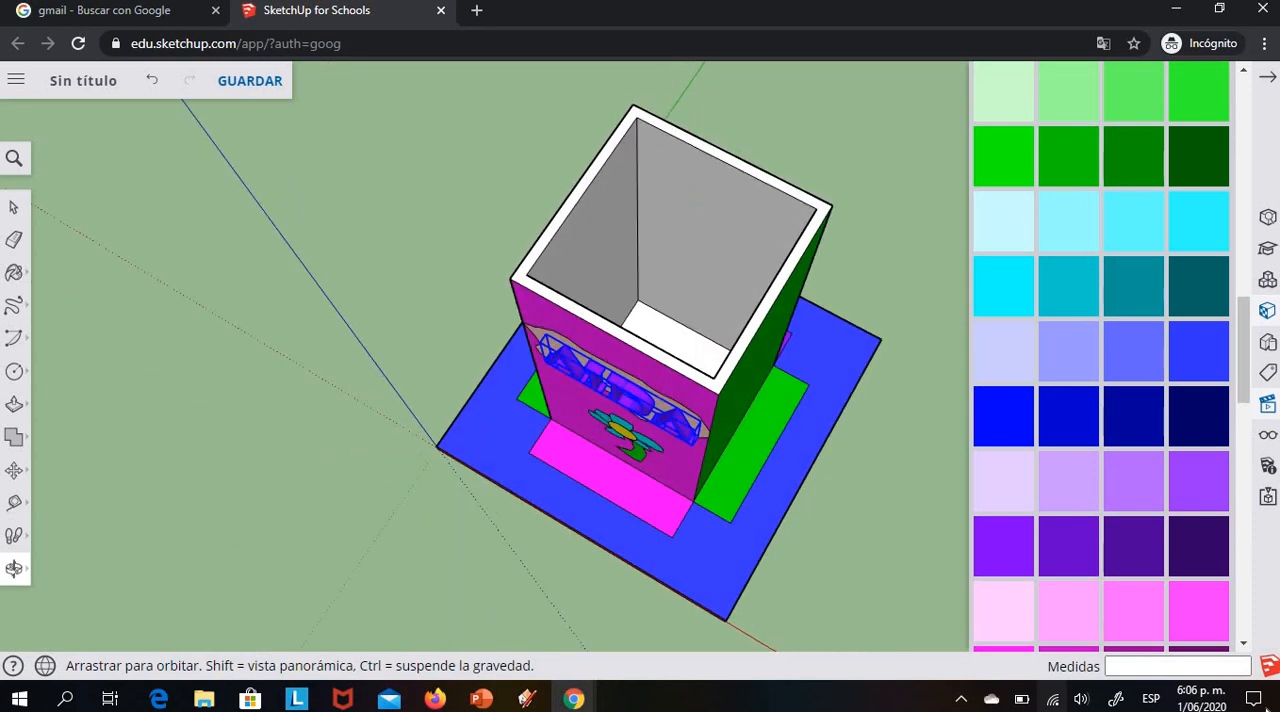
pyautogui.click(1199, 352)
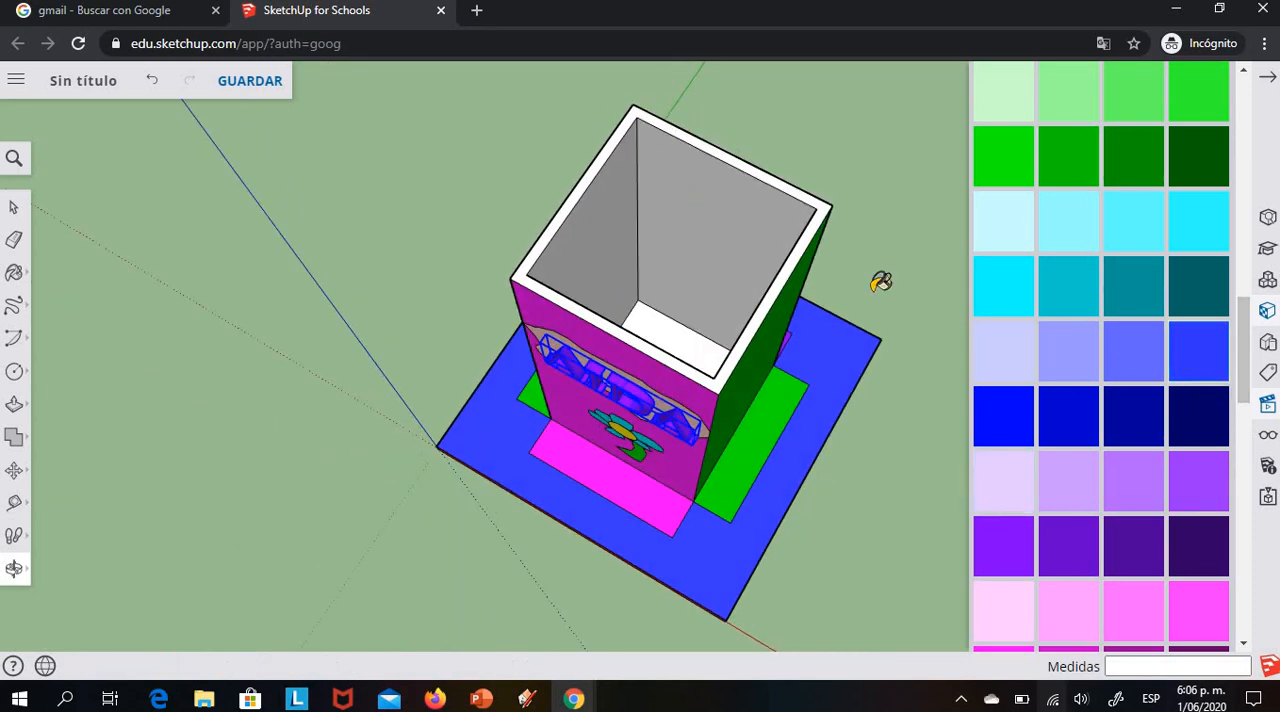
pyautogui.click(568, 203)
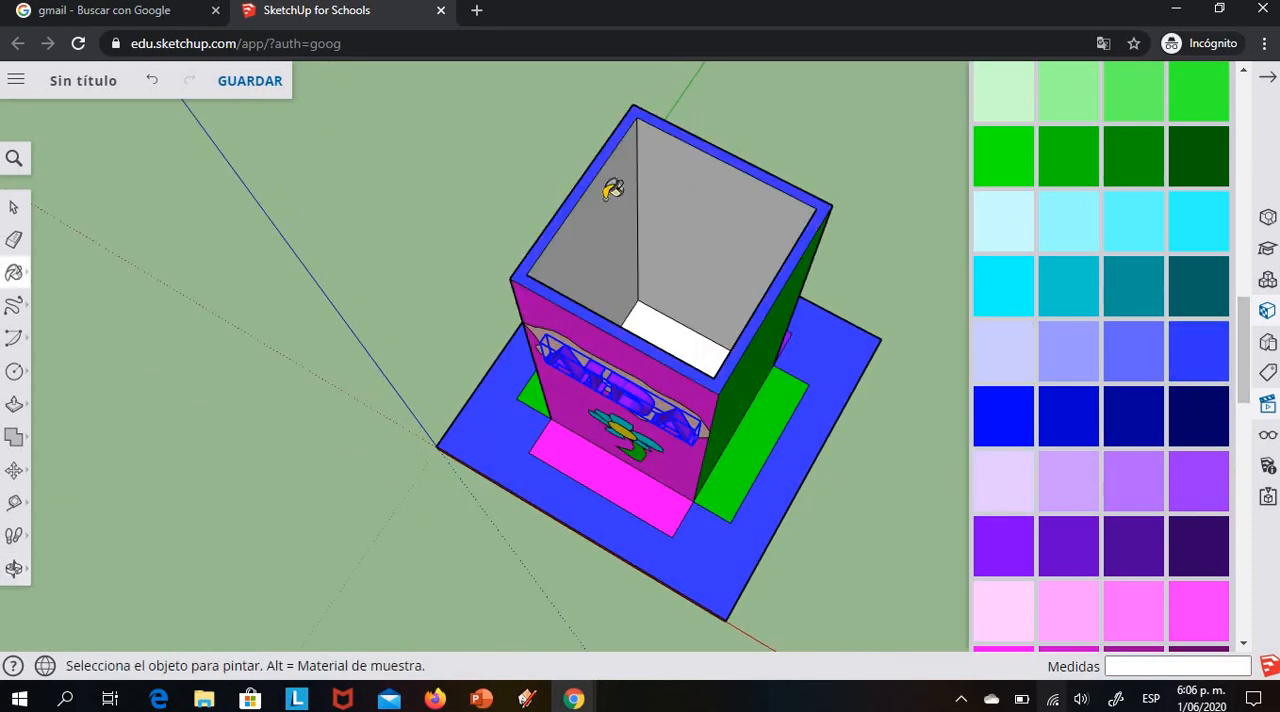
# Paint all four inner walls of the tower medium turquoise
pyautogui.click(1071, 297)
pyautogui.click(738, 240)
pyautogui.click(606, 246)
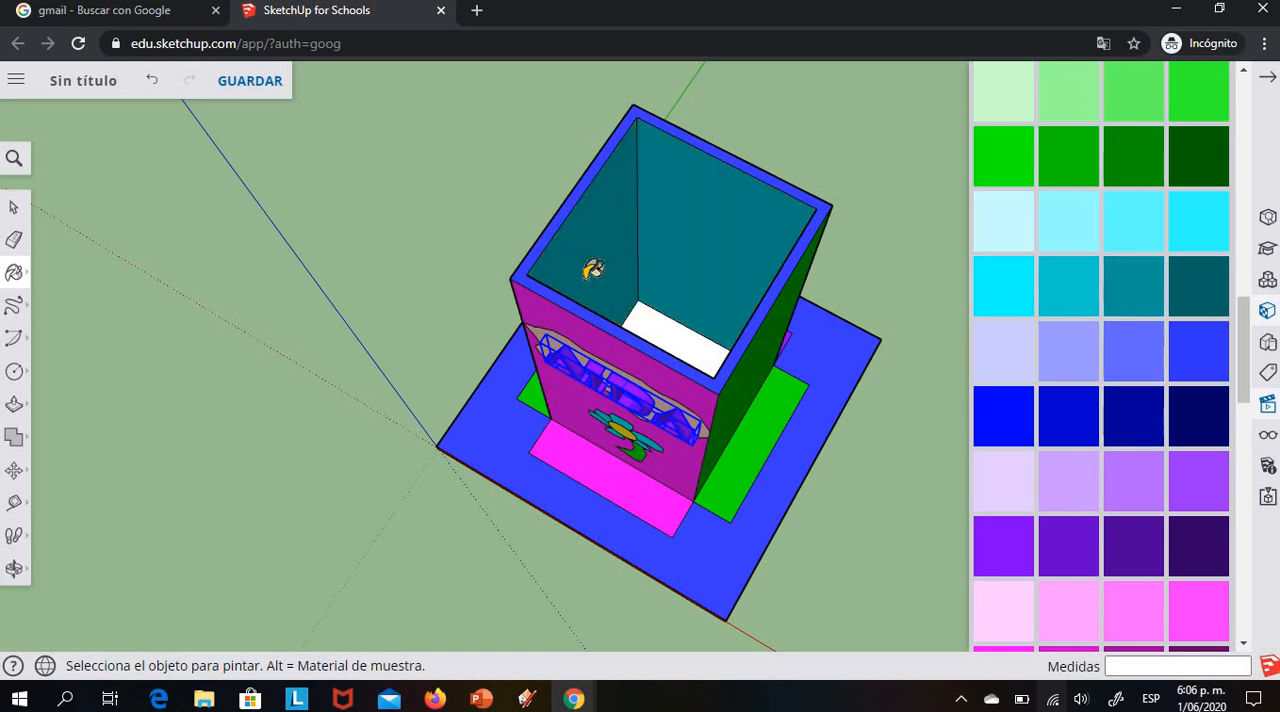
pyautogui.click(14, 568)
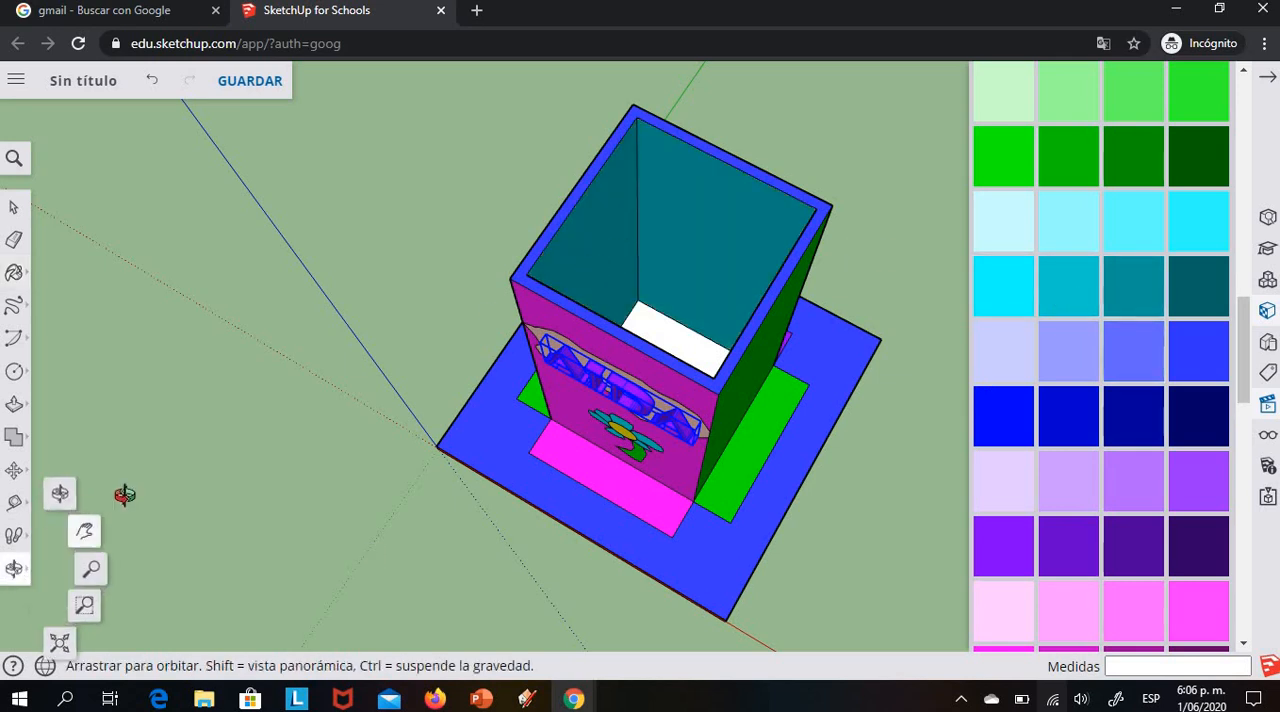
pyautogui.moveTo(120, 494)
pyautogui.mouseDown()
pyautogui.moveTo(714, 517)
pyautogui.moveTo(934, 468)
pyautogui.moveTo(962, 350)
pyautogui.mouseUp()
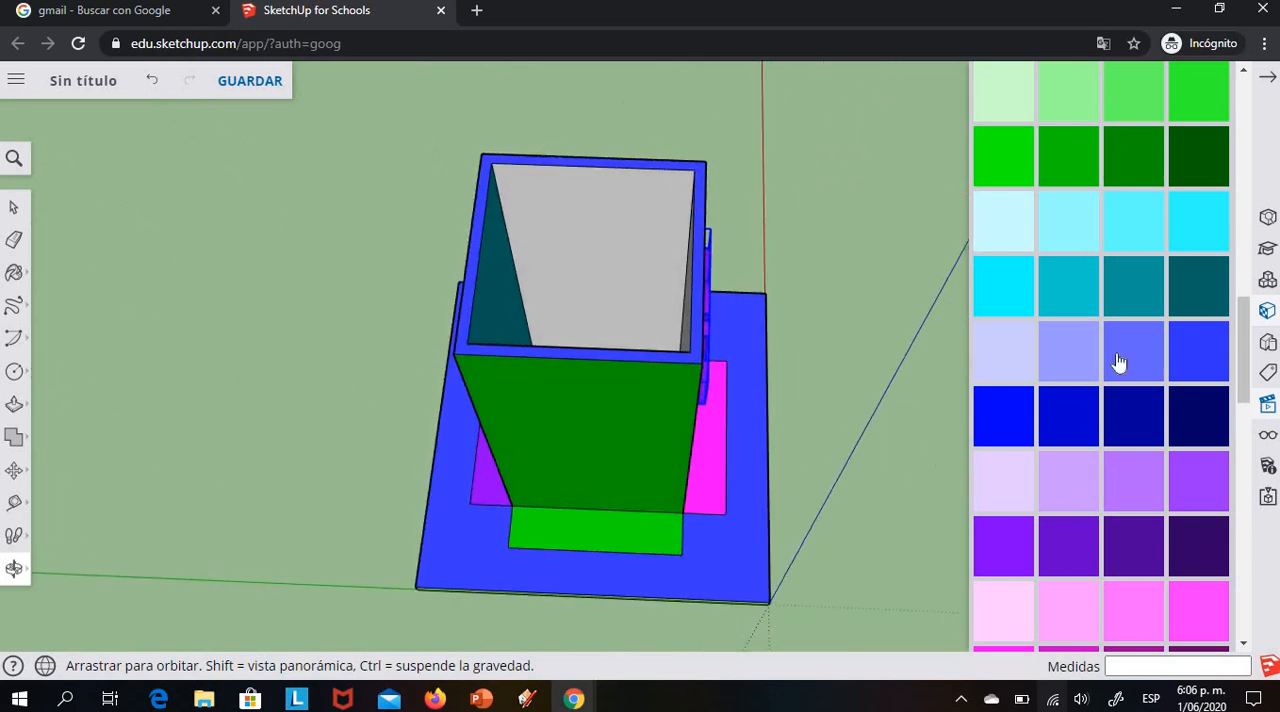
pyautogui.click(1078, 300)
pyautogui.click(660, 247)
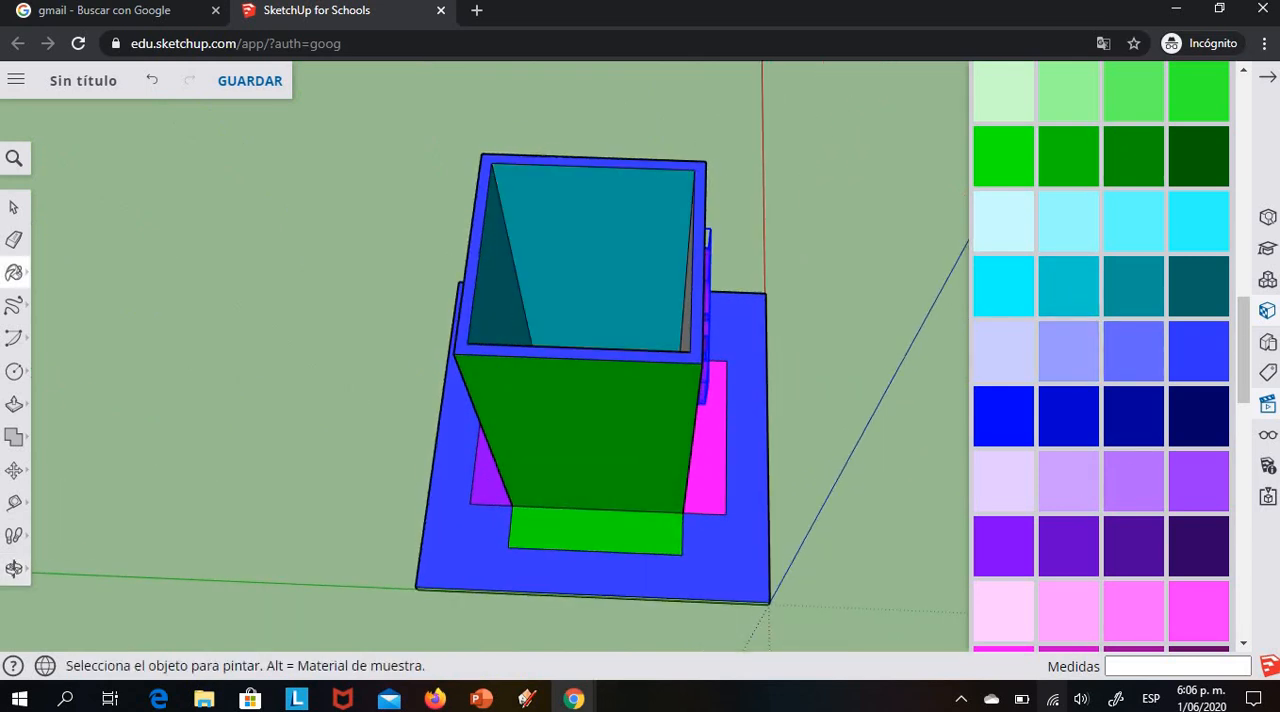
pyautogui.click(14, 568)
pyautogui.moveTo(329, 449)
pyautogui.mouseDown()
pyautogui.moveTo(324, 421)
pyautogui.moveTo(926, 443)
pyautogui.moveTo(714, 313)
pyautogui.mouseUp()
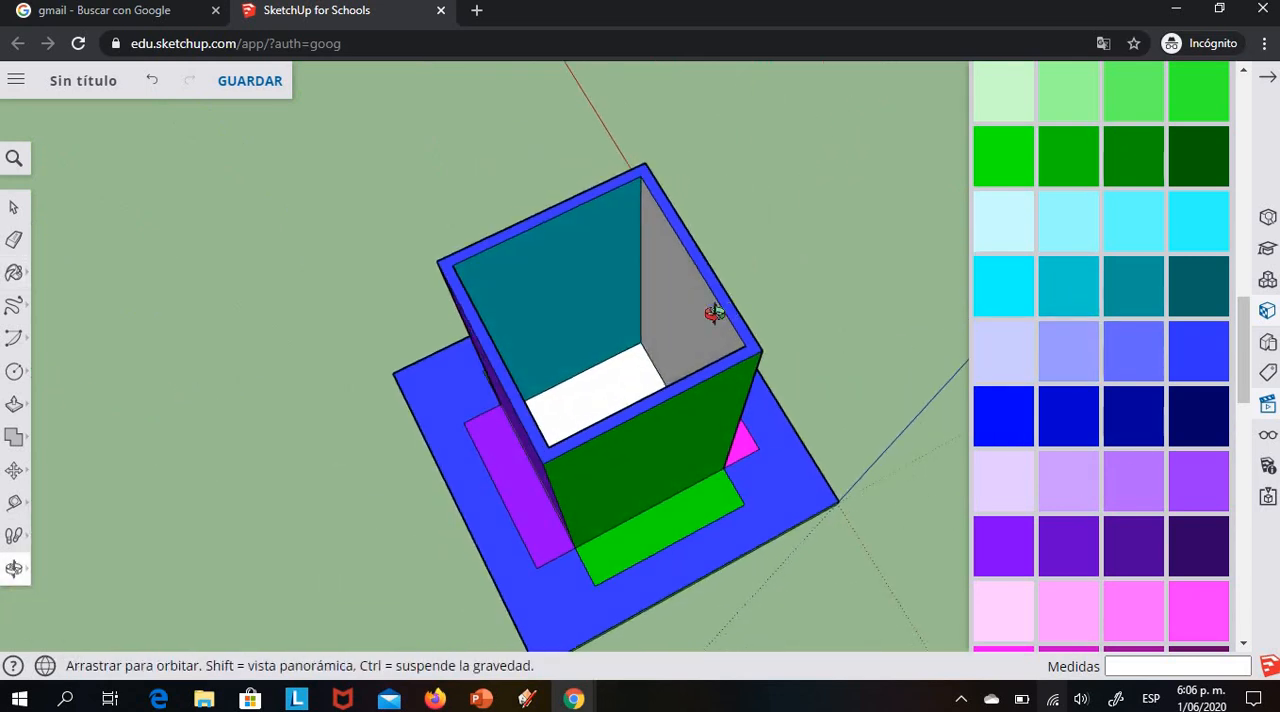
pyautogui.click(1071, 289)
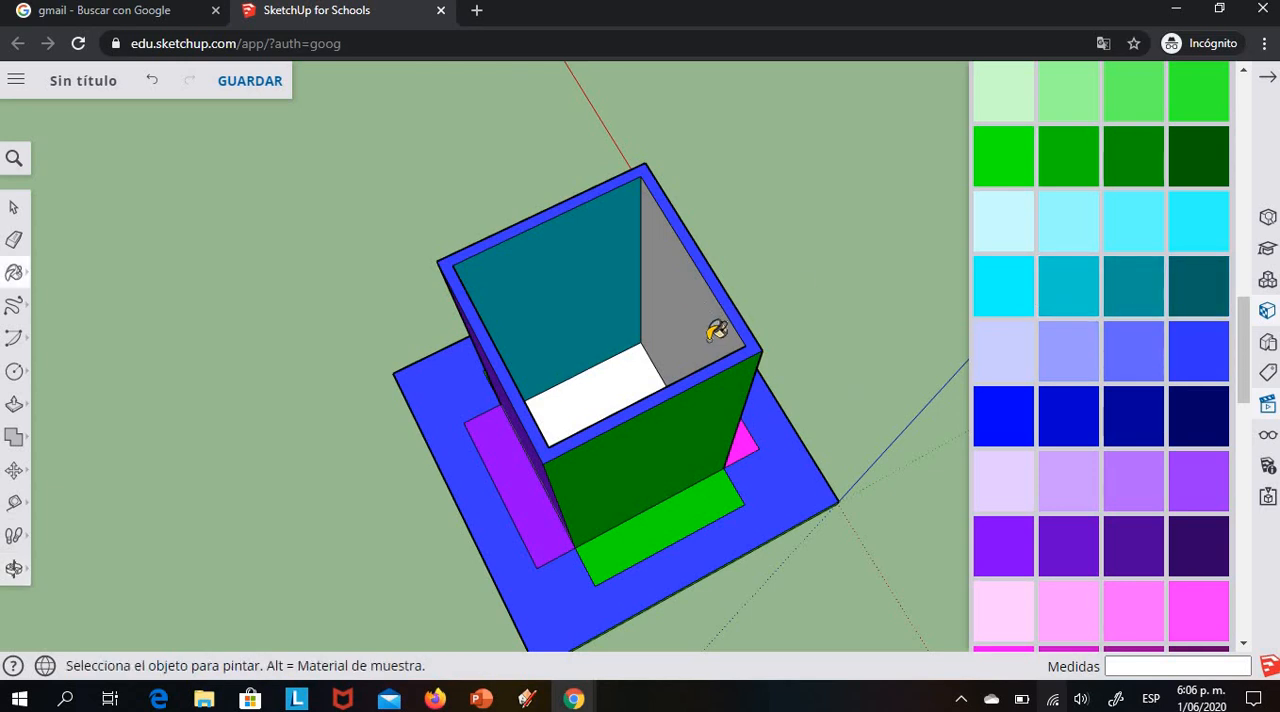
pyautogui.click(717, 329)
# Paint the floor inside the tower medium green
pyautogui.click(1072, 163)
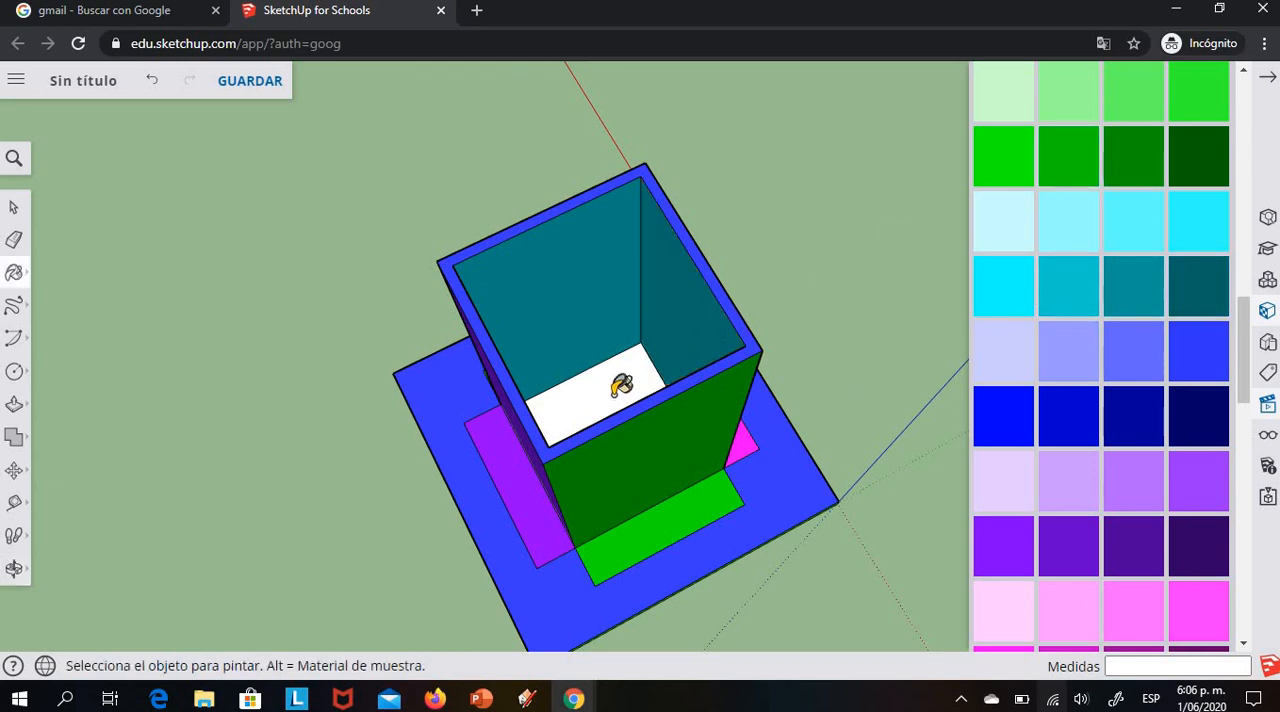
pyautogui.click(620, 385)
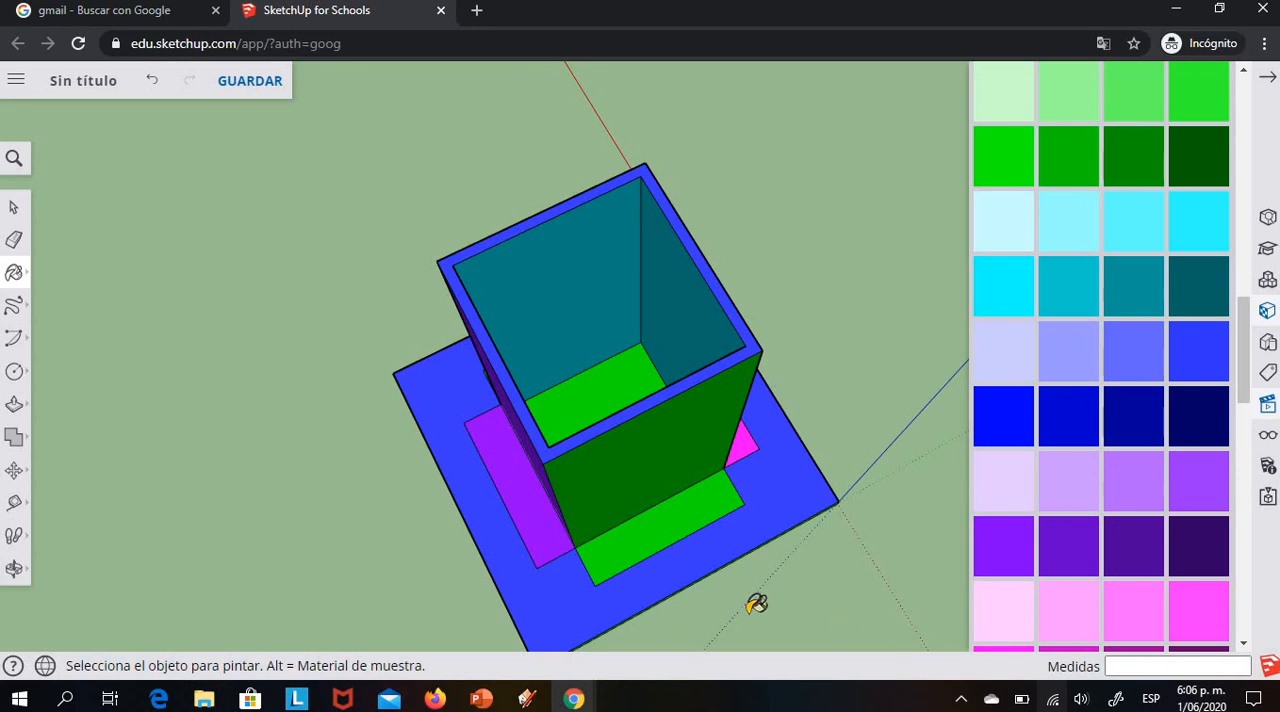
pyautogui.click(15, 568)
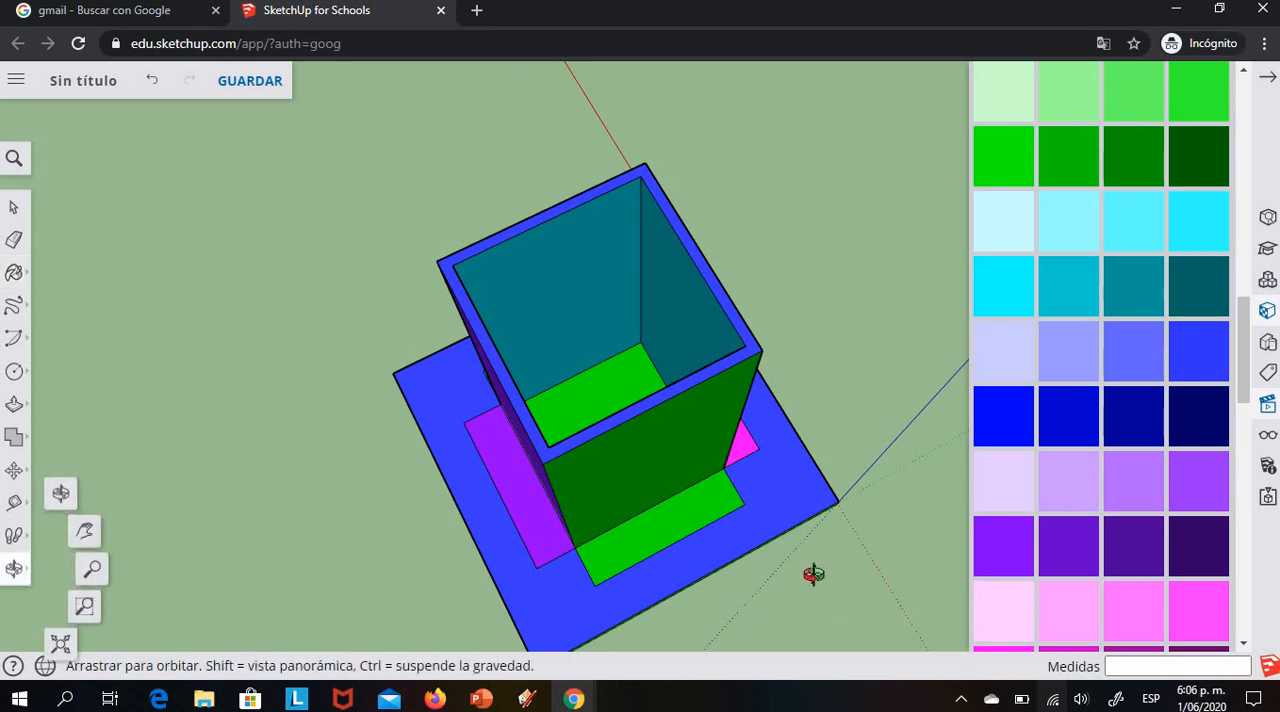
# Paint the base's remaining white side edge, below the tower's green outer wall, pure blue
pyautogui.moveTo(657, 575); pyautogui.dragTo(1167, 433)
pyautogui.click(1003, 416)
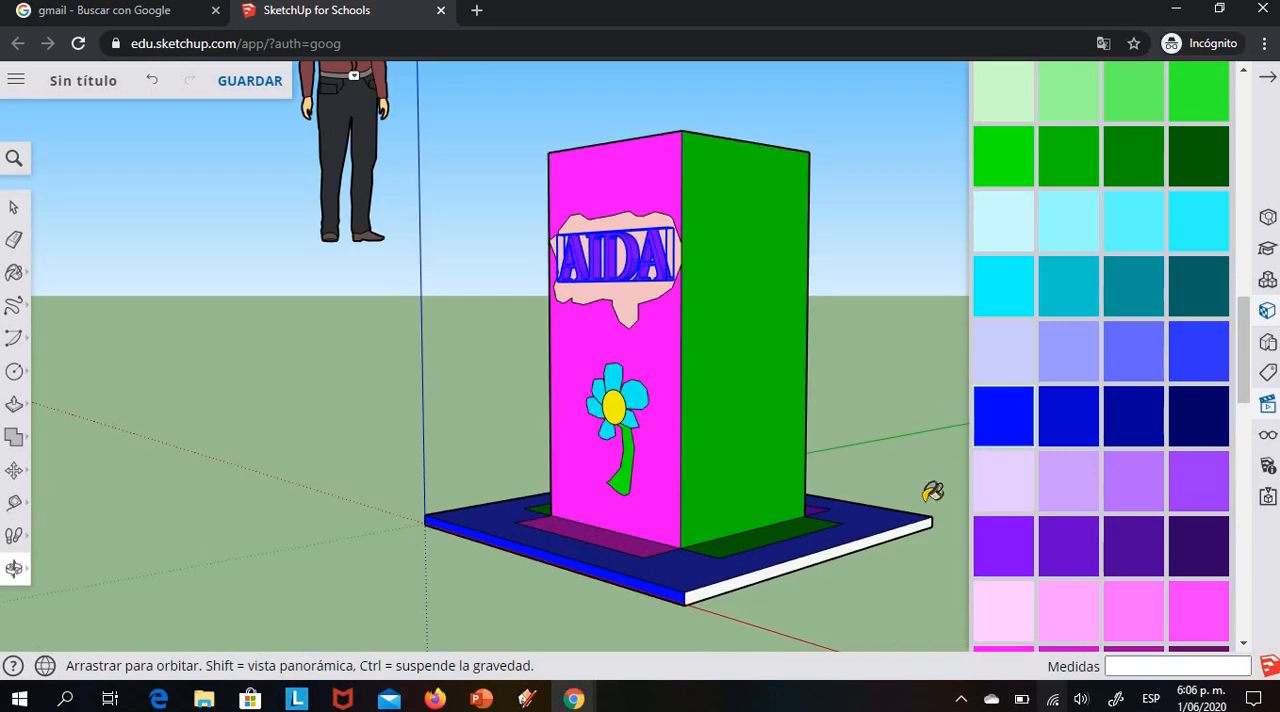
pyautogui.click(884, 532)
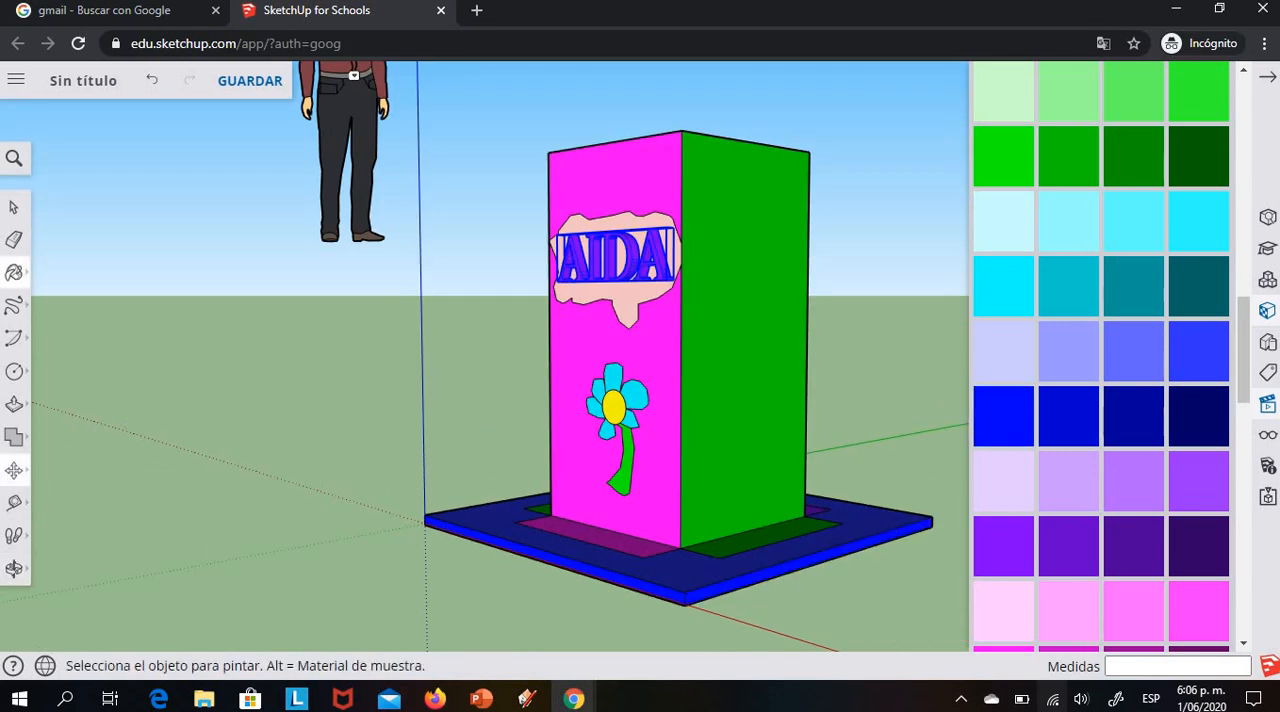
# Examine the finished tower's size in comparison with the standing human figure
pyautogui.click(14, 568)
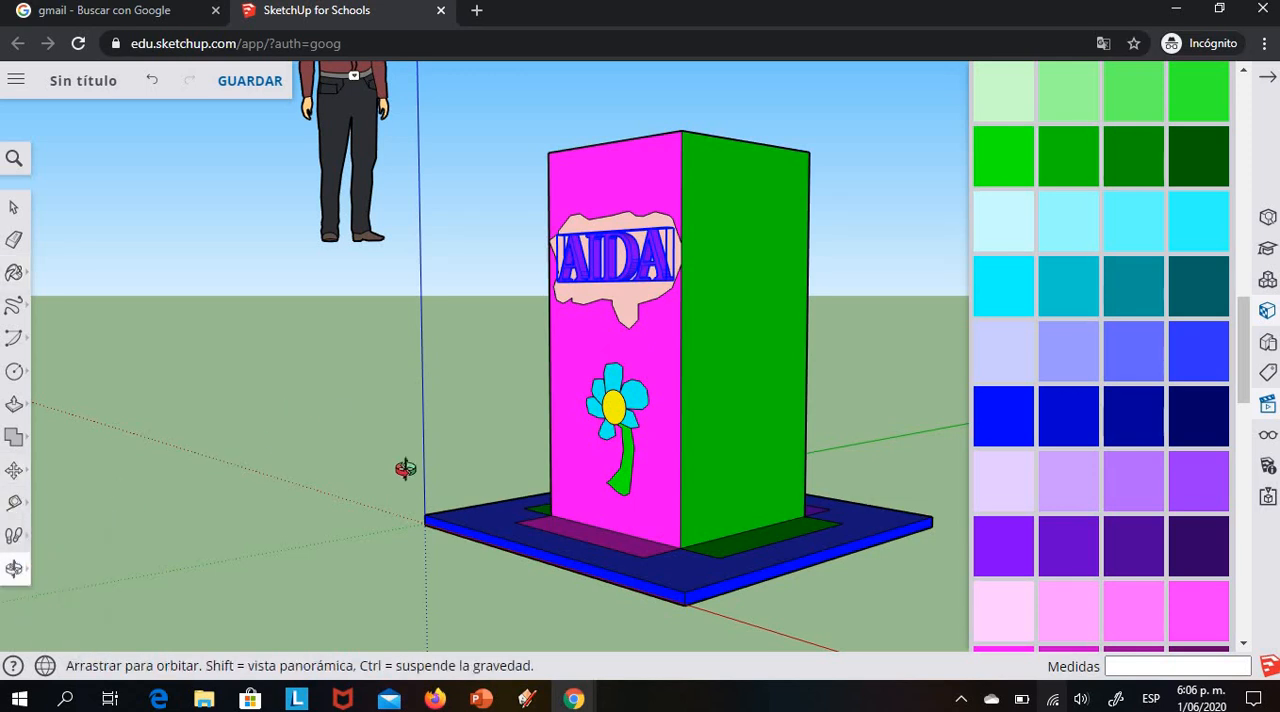
pyautogui.moveTo(406, 466); pyautogui.dragTo(396, 424)
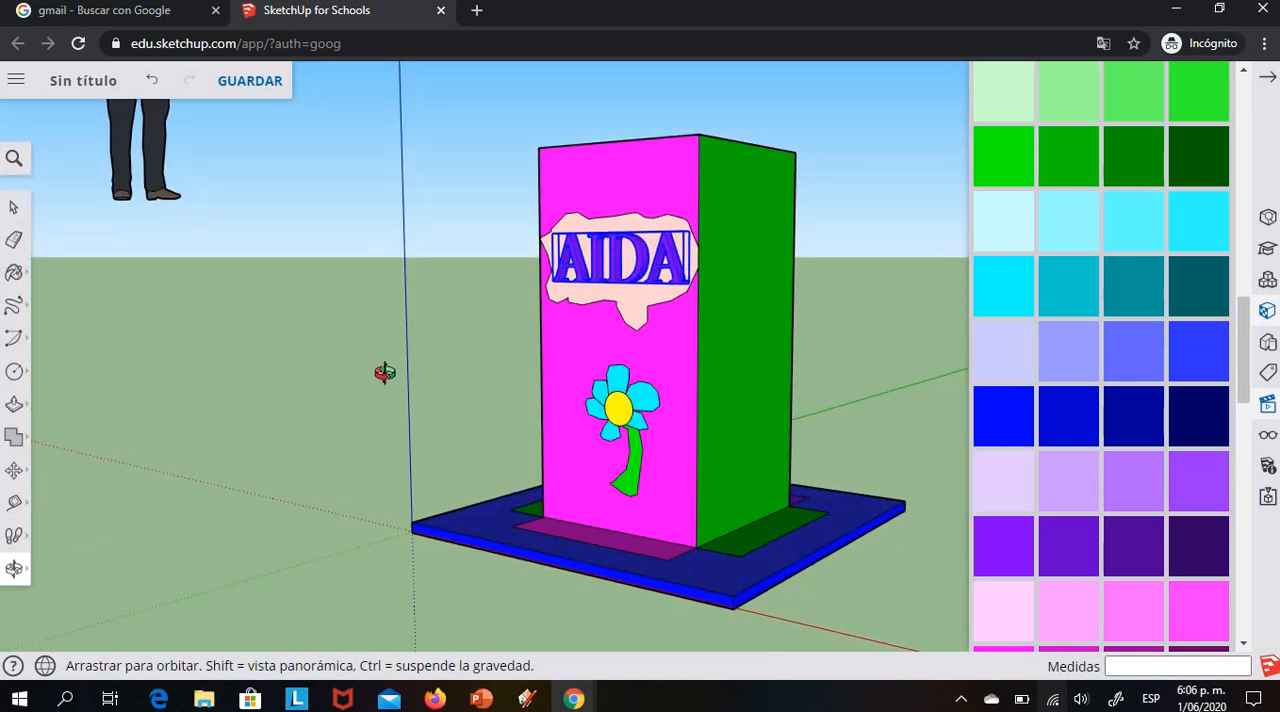
pyautogui.scroll(-3, 330, 390)
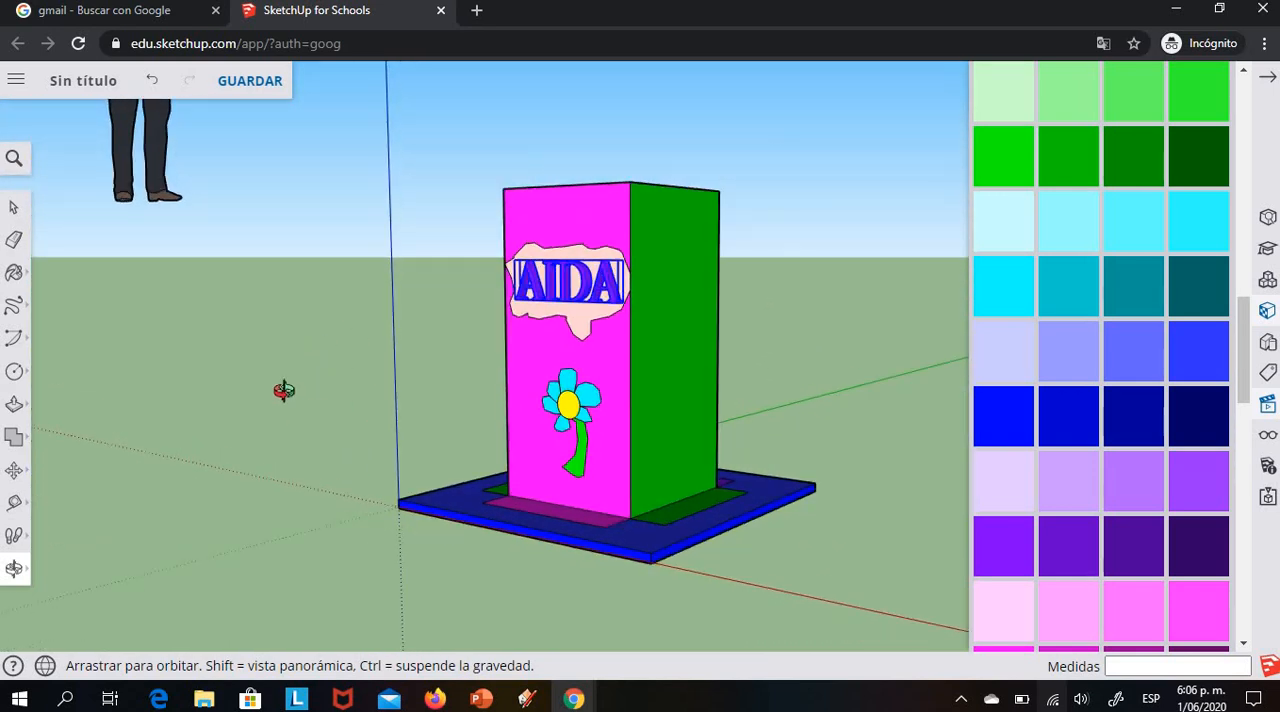
pyautogui.scroll(-1, 303, 384)
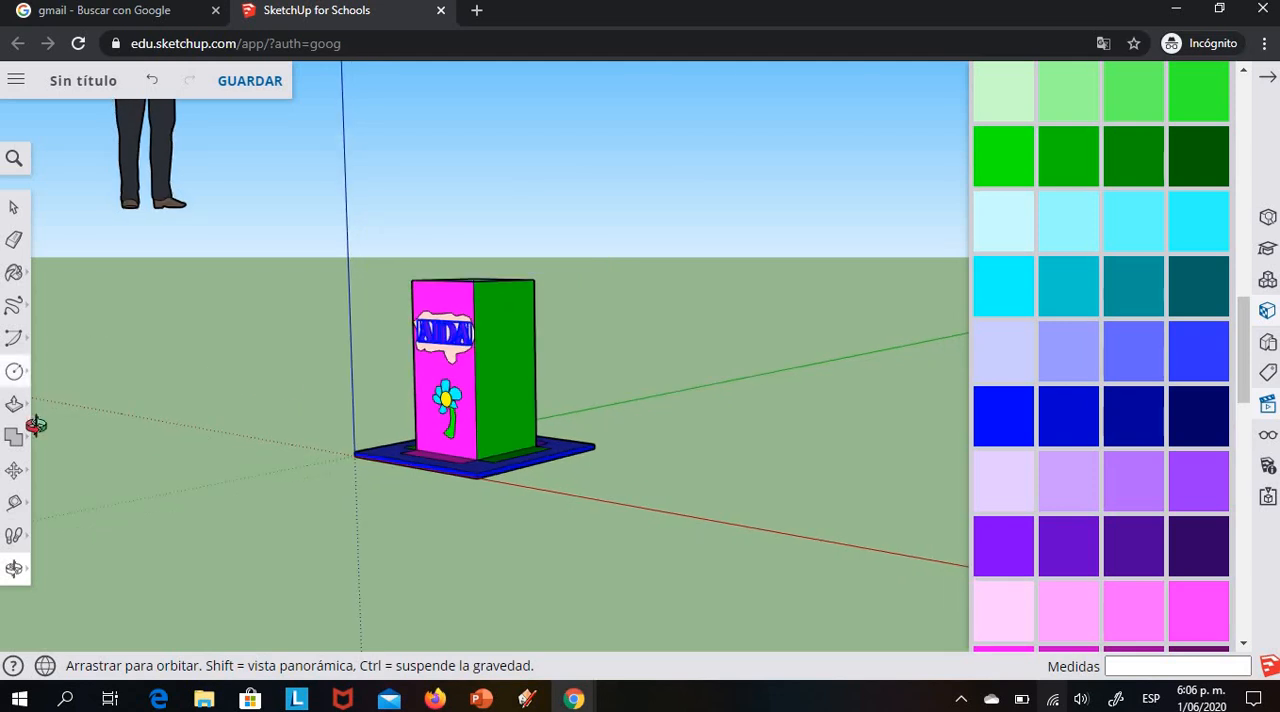
pyautogui.click(15, 471)
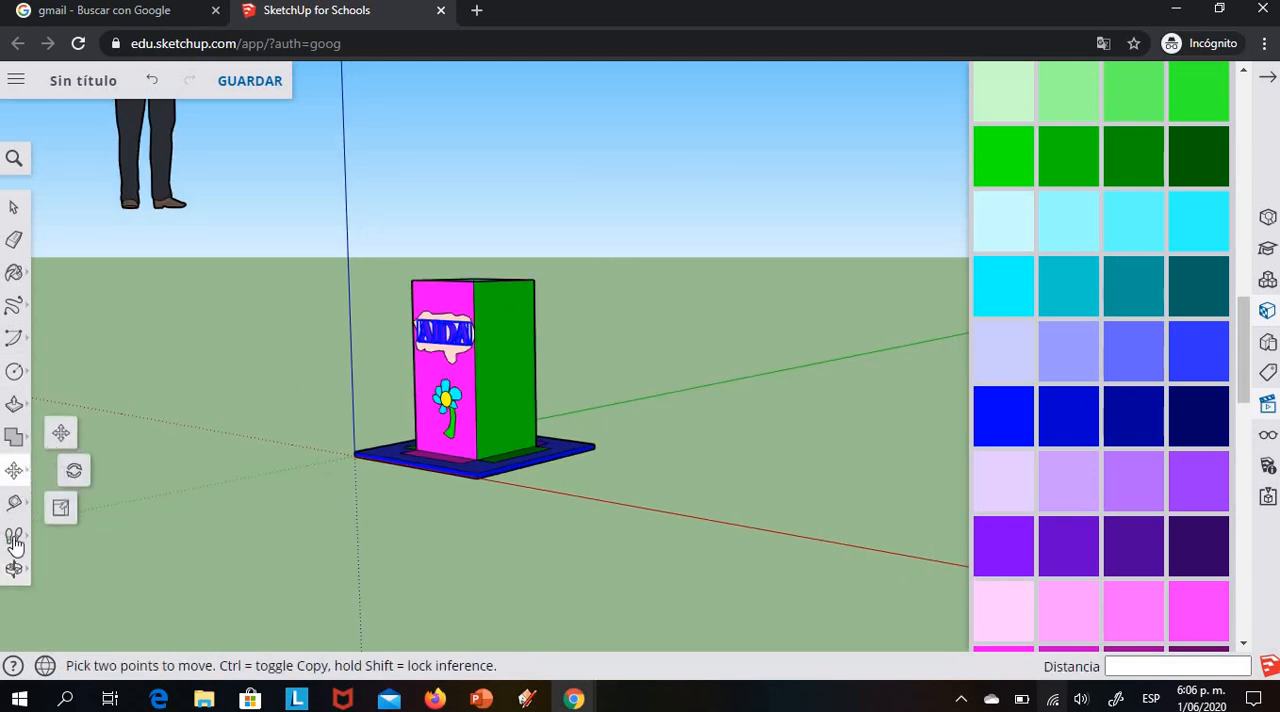
pyautogui.click(11, 570)
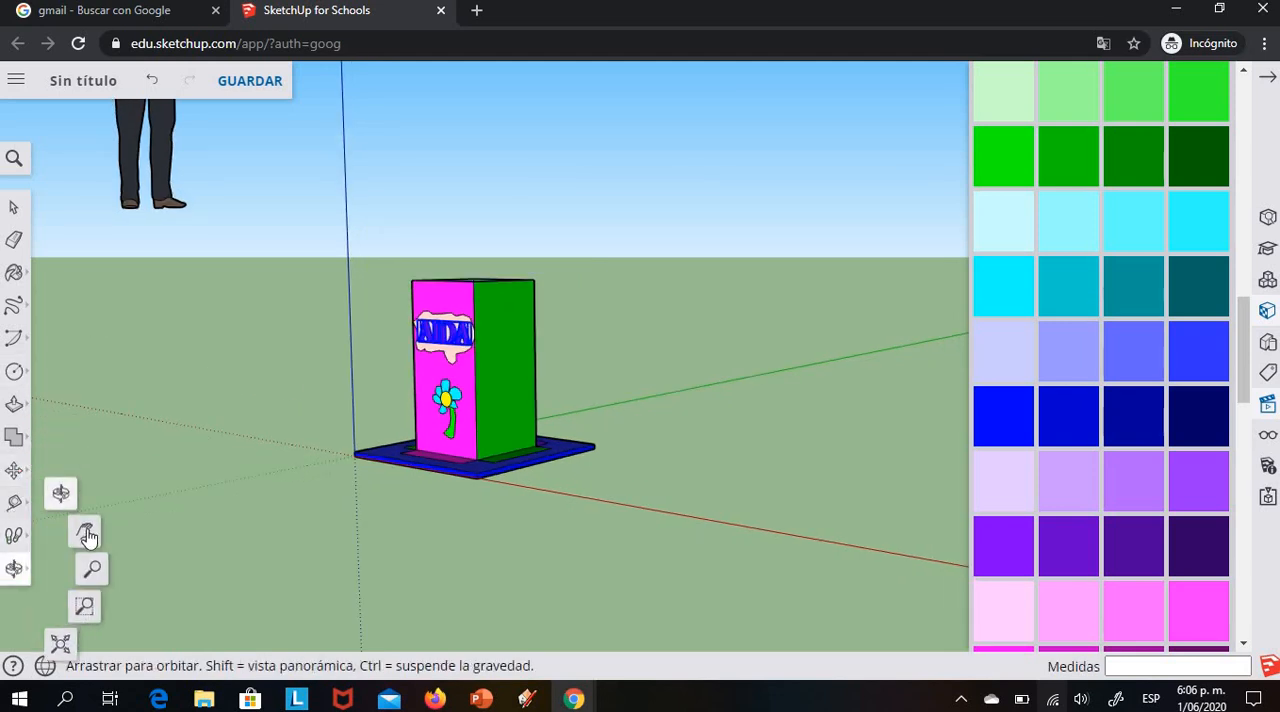
pyautogui.click(88, 534)
pyautogui.moveTo(204, 270)
pyautogui.mouseDown()
pyautogui.moveTo(198, 486)
pyautogui.moveTo(156, 324)
pyautogui.mouseUp()
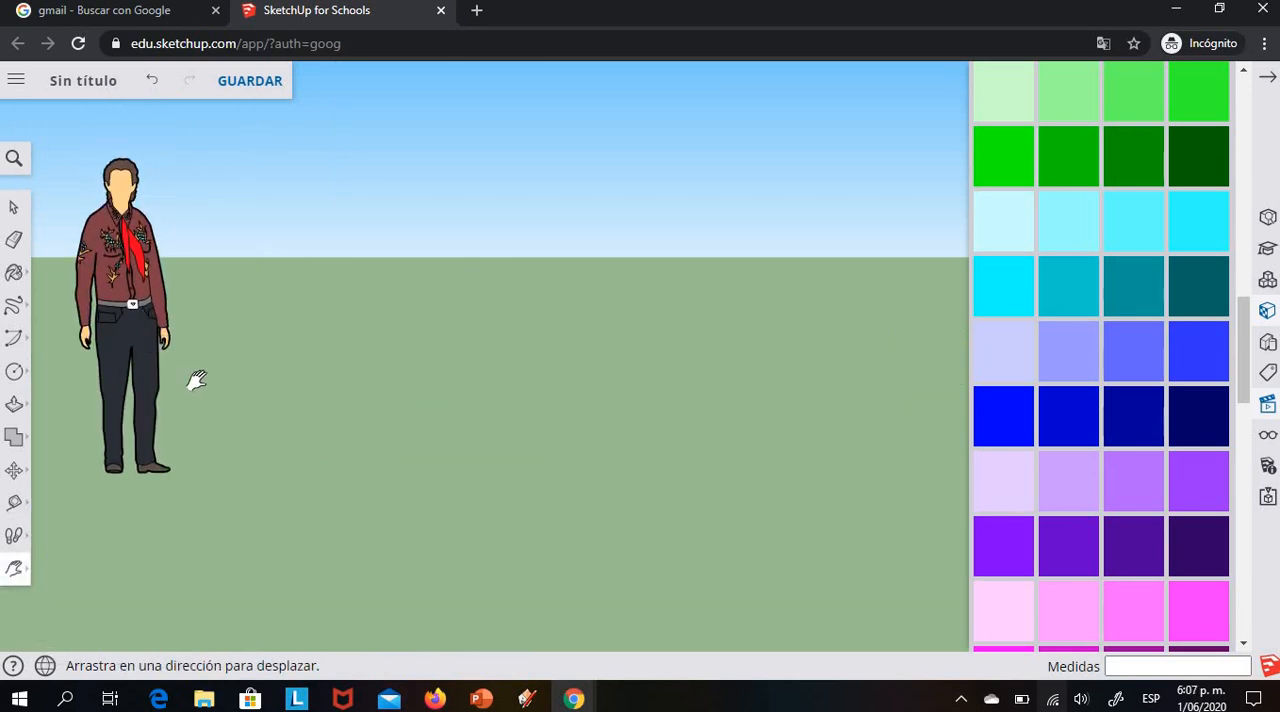
pyautogui.scroll(-8, 480, 405)
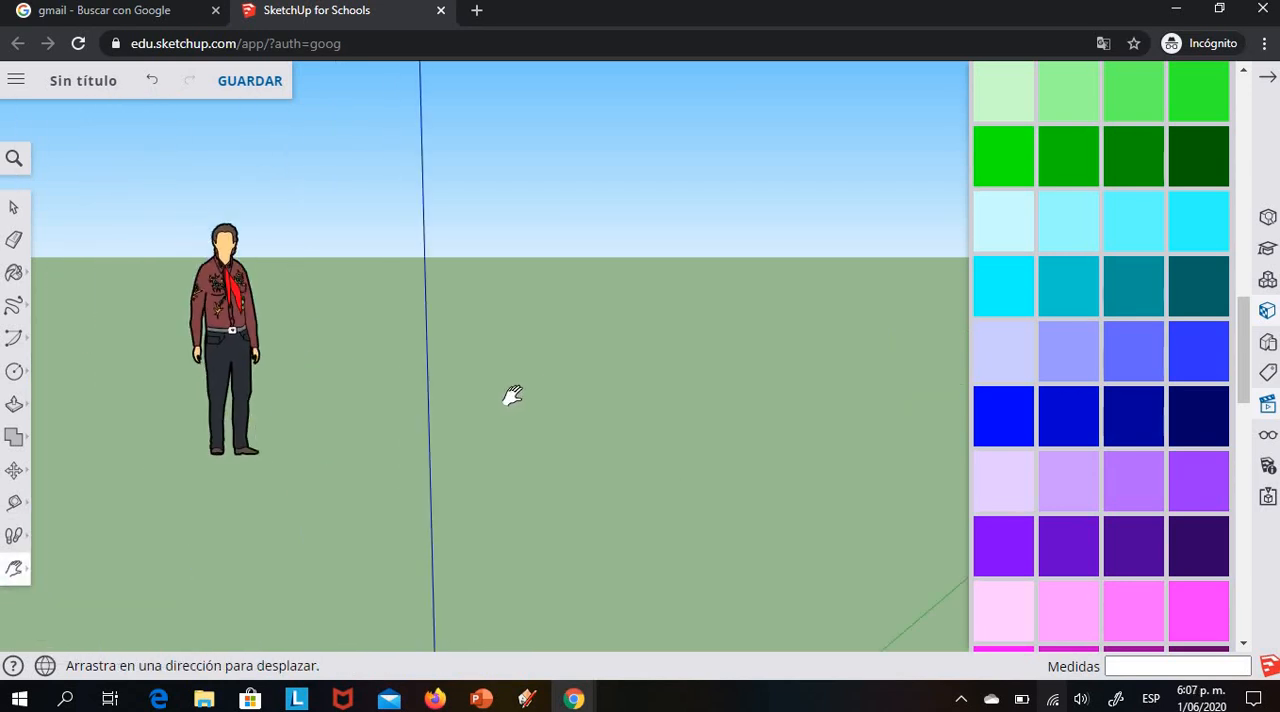
pyautogui.scroll(-1, 498, 397)
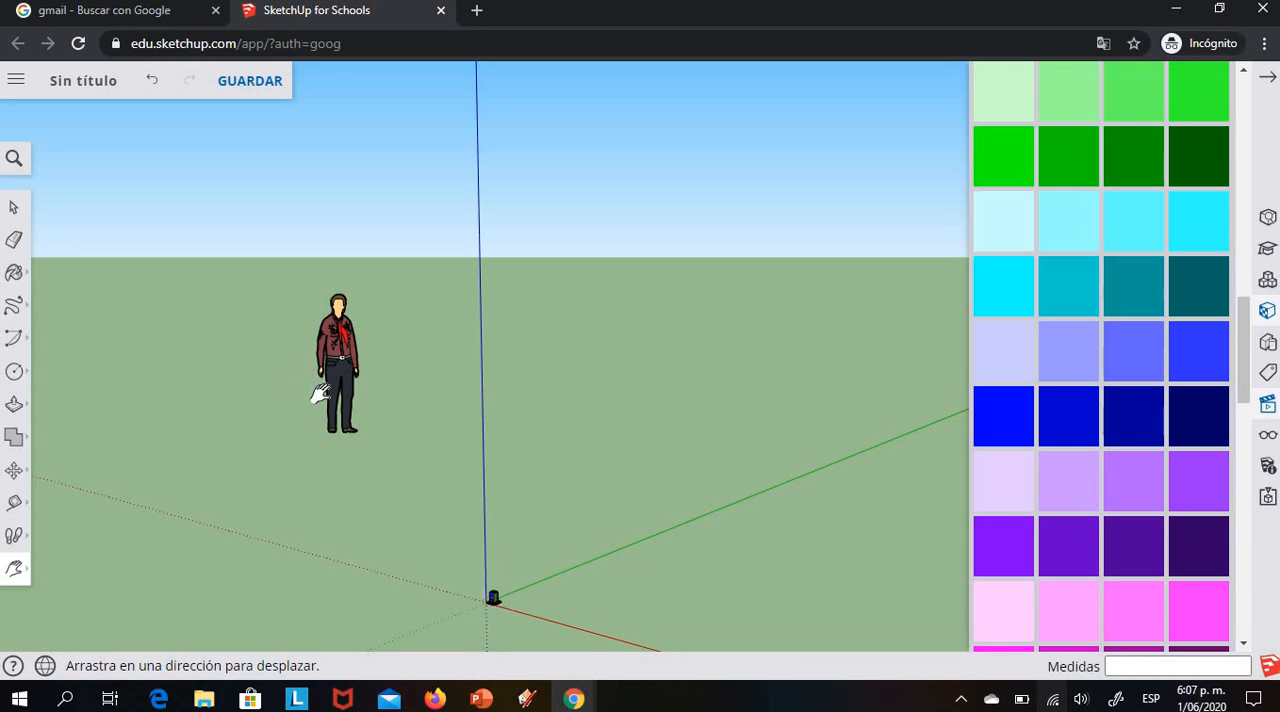
pyautogui.scroll(3, 646, 457)
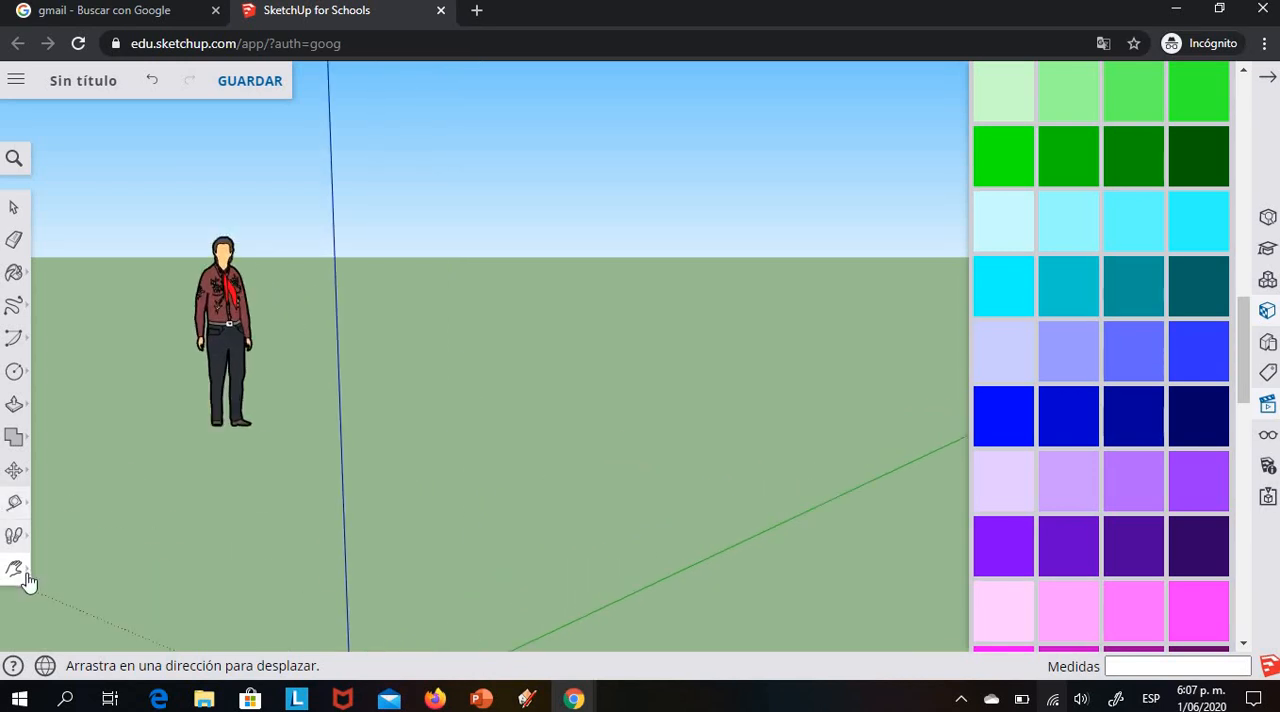
# Inspect the painted tower up close, checking its decorated front, green side, base and open top
pyautogui.moveTo(558, 533); pyautogui.dragTo(674, 309)
pyautogui.moveTo(577, 477); pyautogui.dragTo(566, 424)
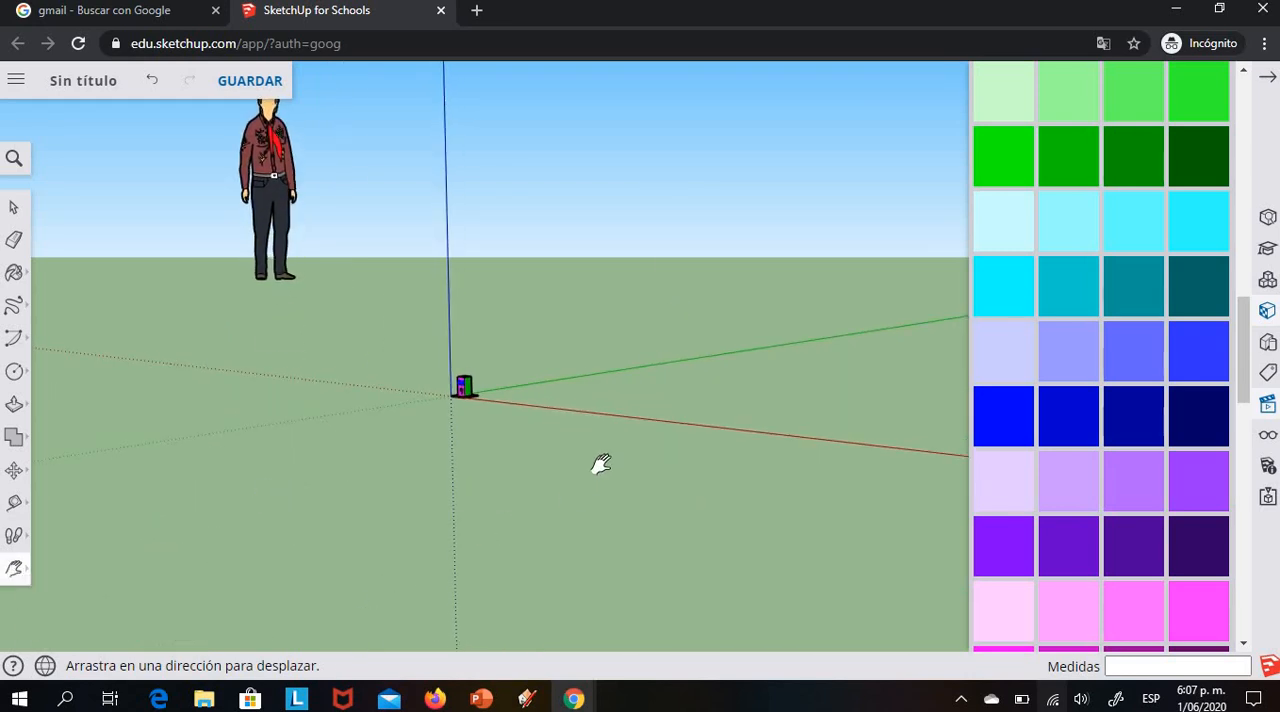
pyautogui.scroll(4, 605, 466)
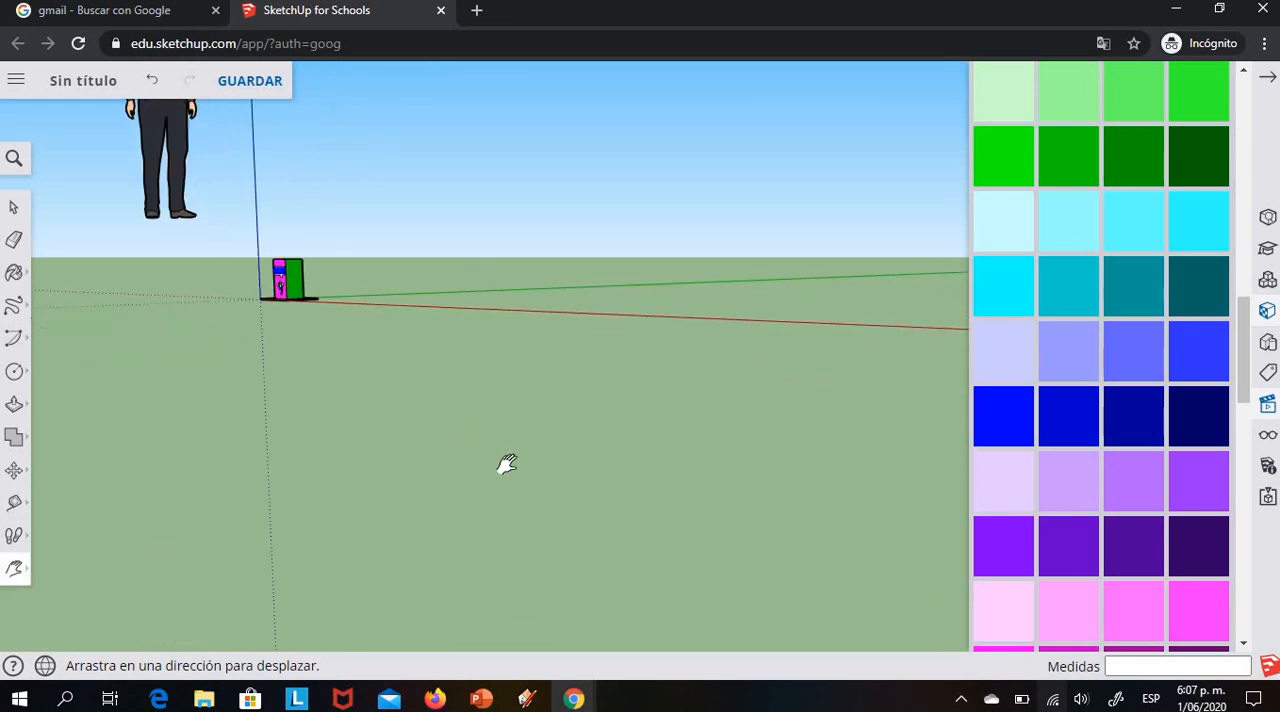
pyautogui.scroll(-2, 507, 463)
pyautogui.scroll(4, 649, 474)
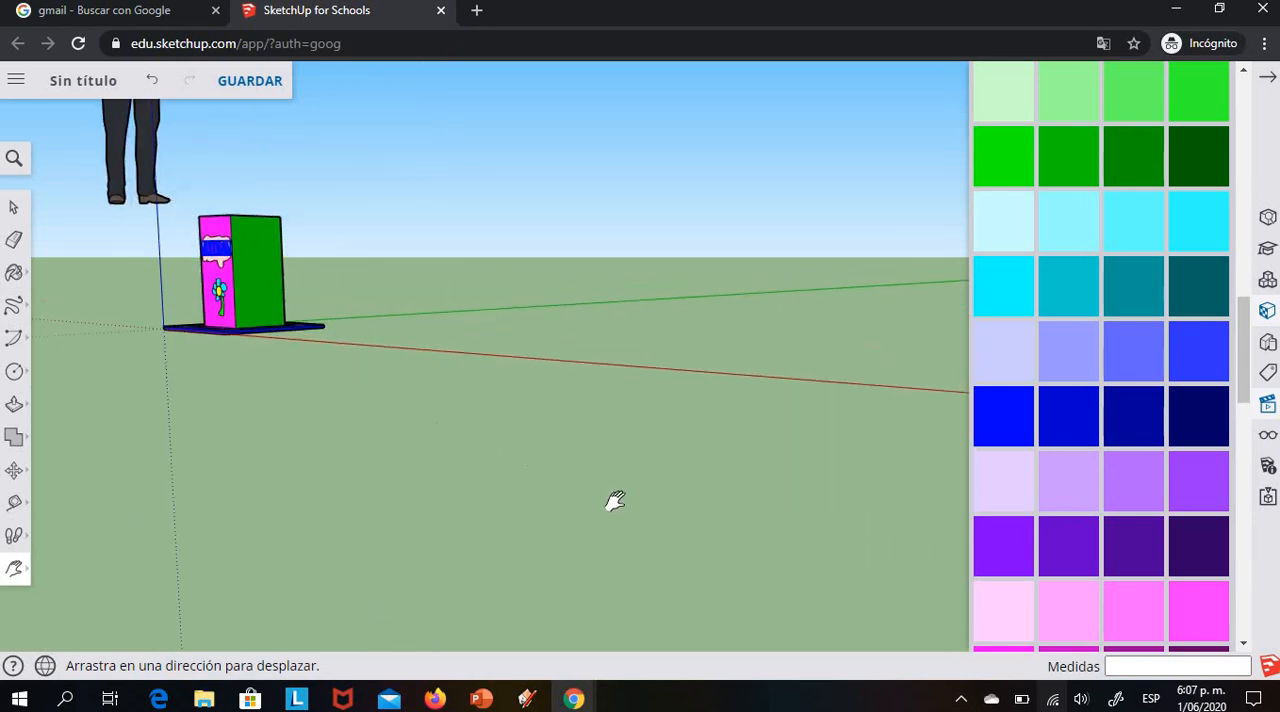
pyautogui.moveTo(615, 501); pyautogui.dragTo(774, 570)
pyautogui.scroll(3, 753, 521)
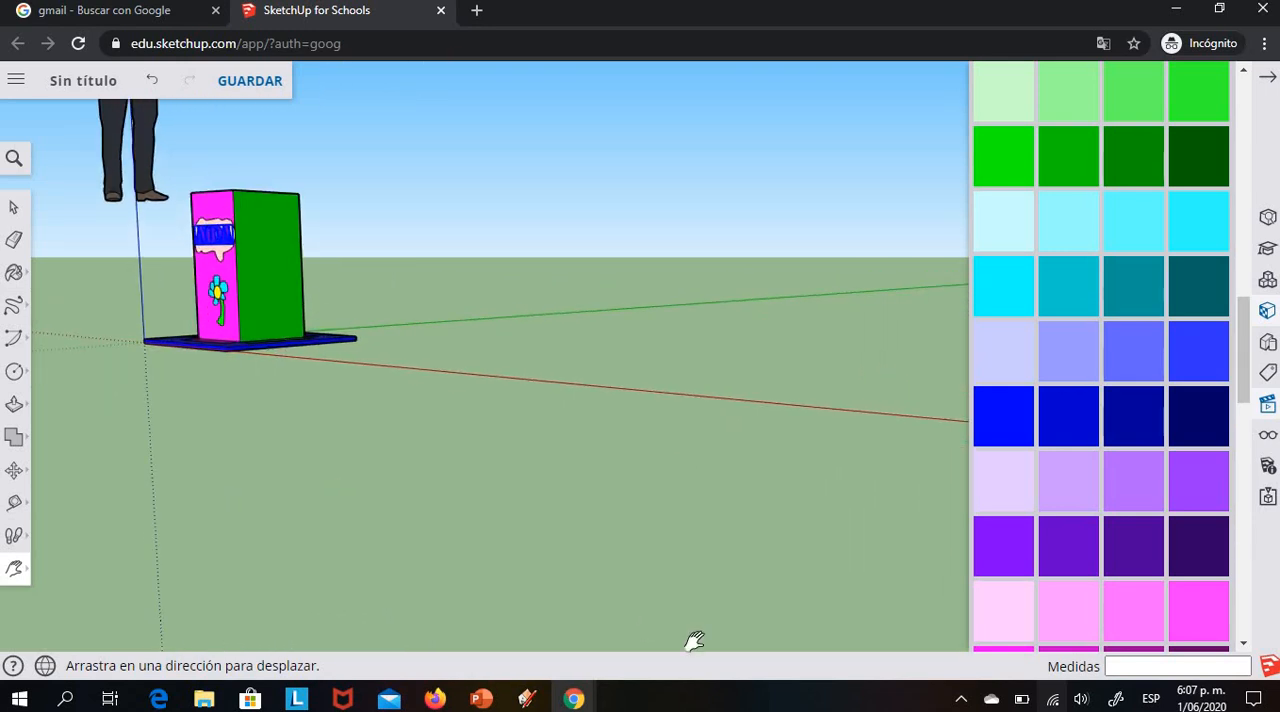
pyautogui.moveTo(695, 641); pyautogui.dragTo(712, 648)
pyautogui.scroll(3, 723, 501)
pyautogui.moveTo(190, 518); pyautogui.dragTo(720, 697)
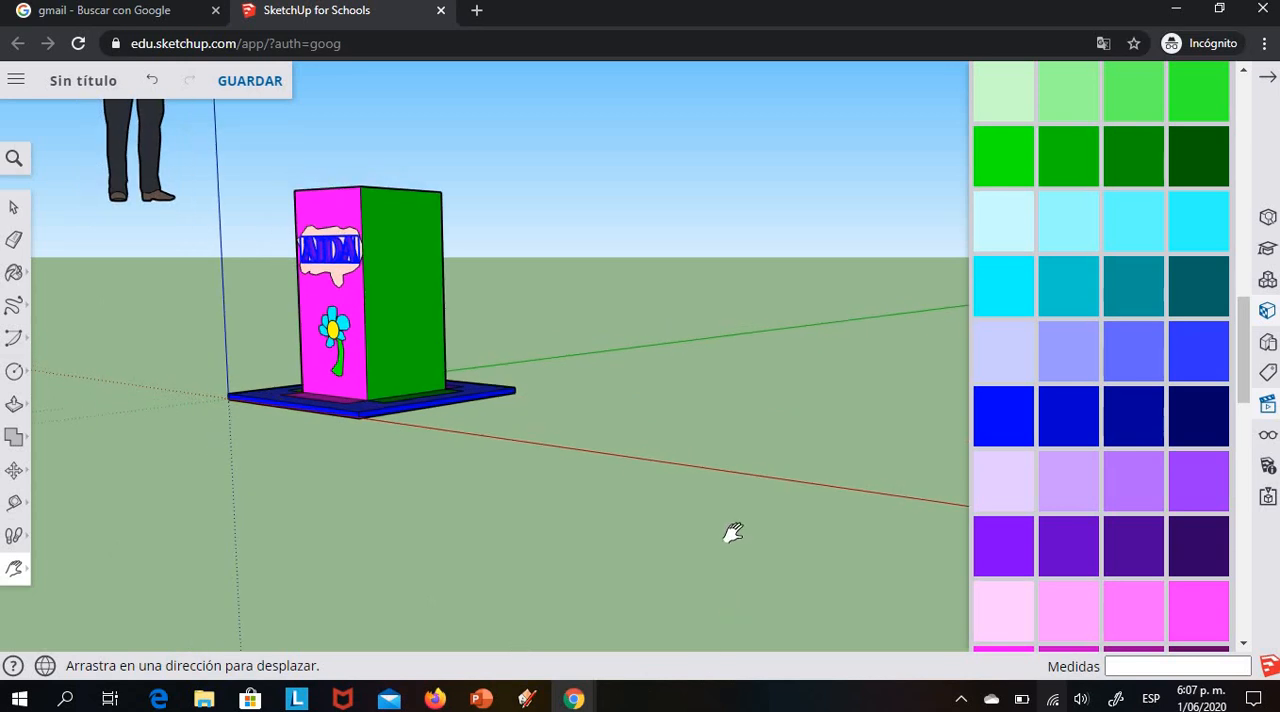
pyautogui.scroll(3, 733, 533)
pyautogui.moveTo(148, 493); pyautogui.dragTo(498, 704)
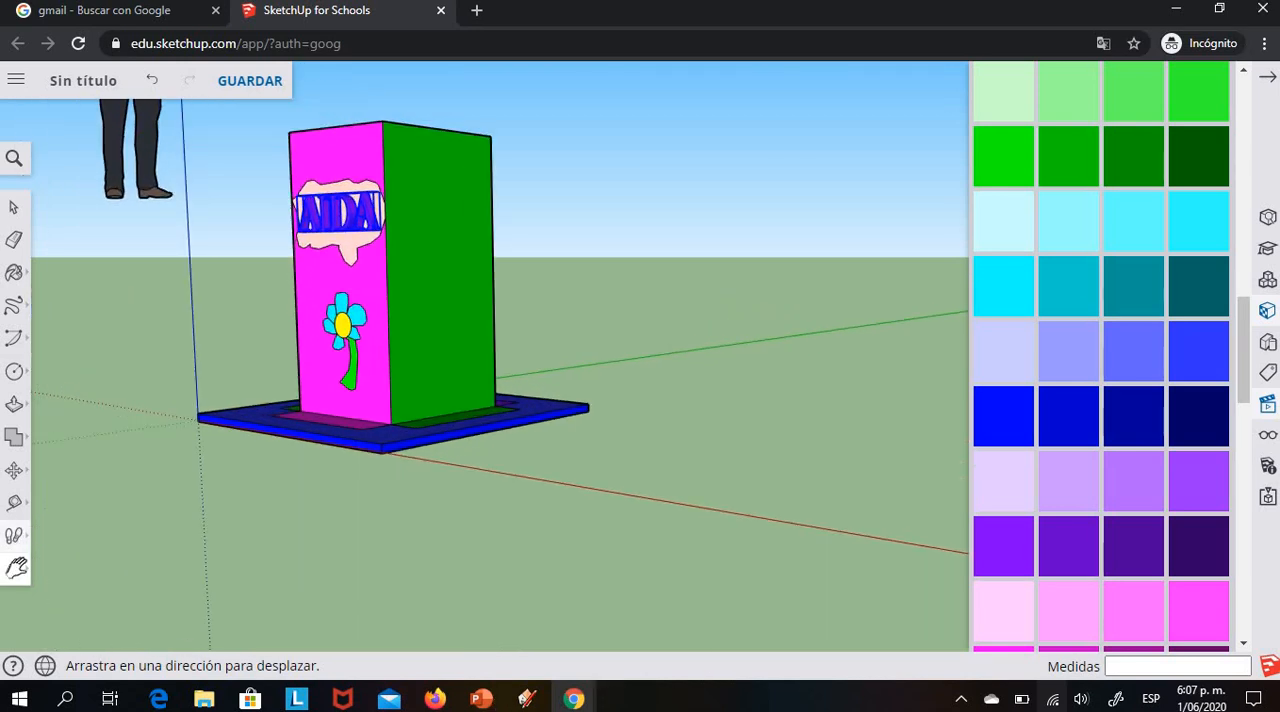
pyautogui.click(16, 568)
pyautogui.click(62, 492)
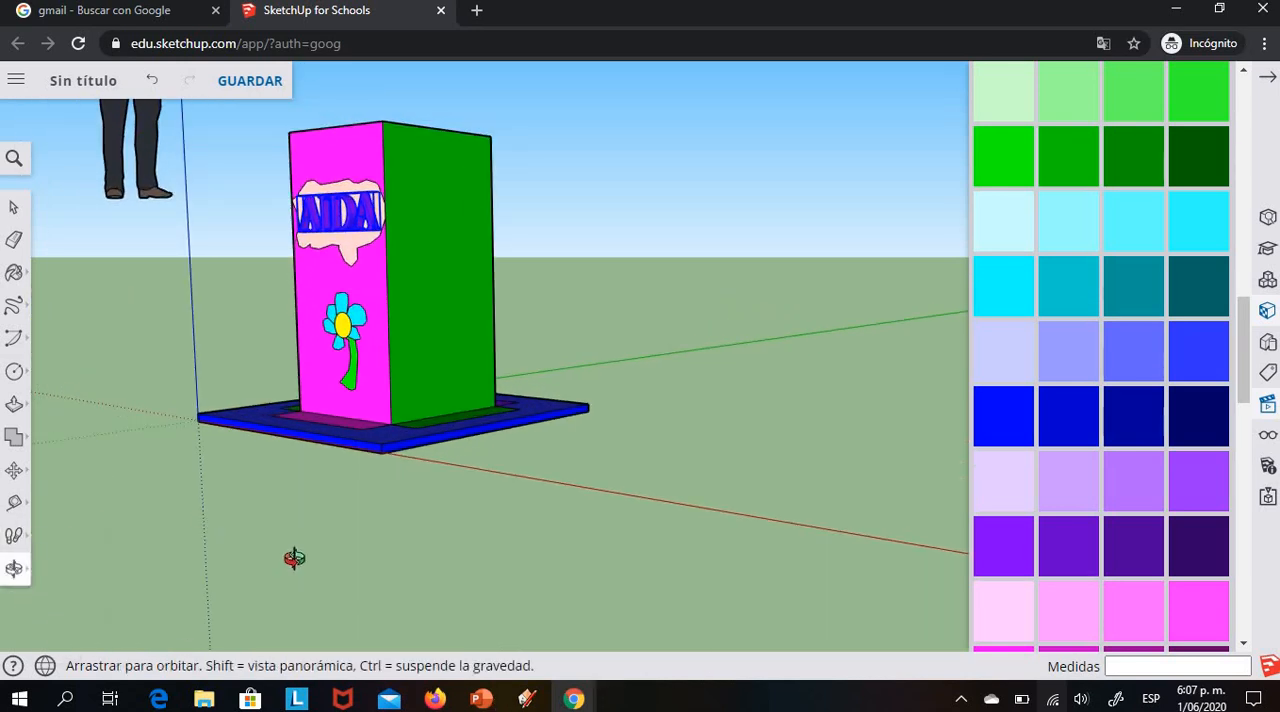
pyautogui.moveTo(294, 558); pyautogui.dragTo(528, 601)
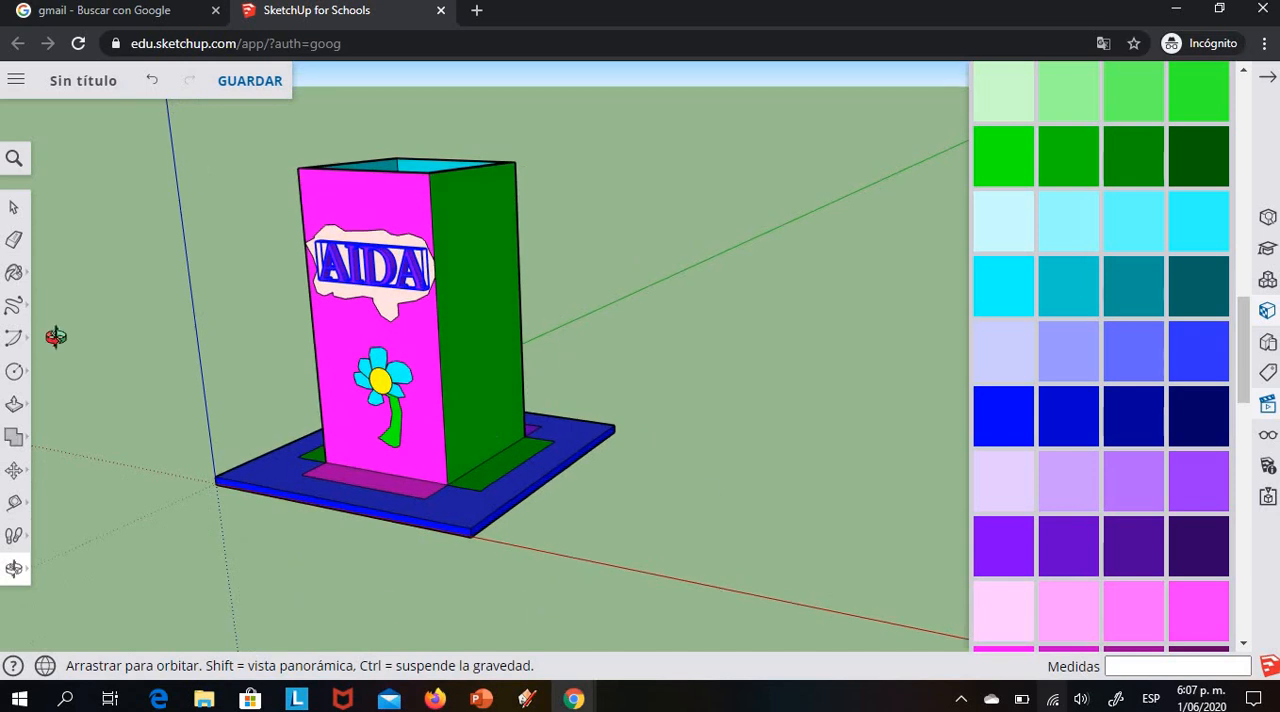
# Save the model to Google Drive in the Sketch up folder, naming it Practica2 followed by the author's full name
pyautogui.click(249, 82)
pyautogui.click(604, 366)
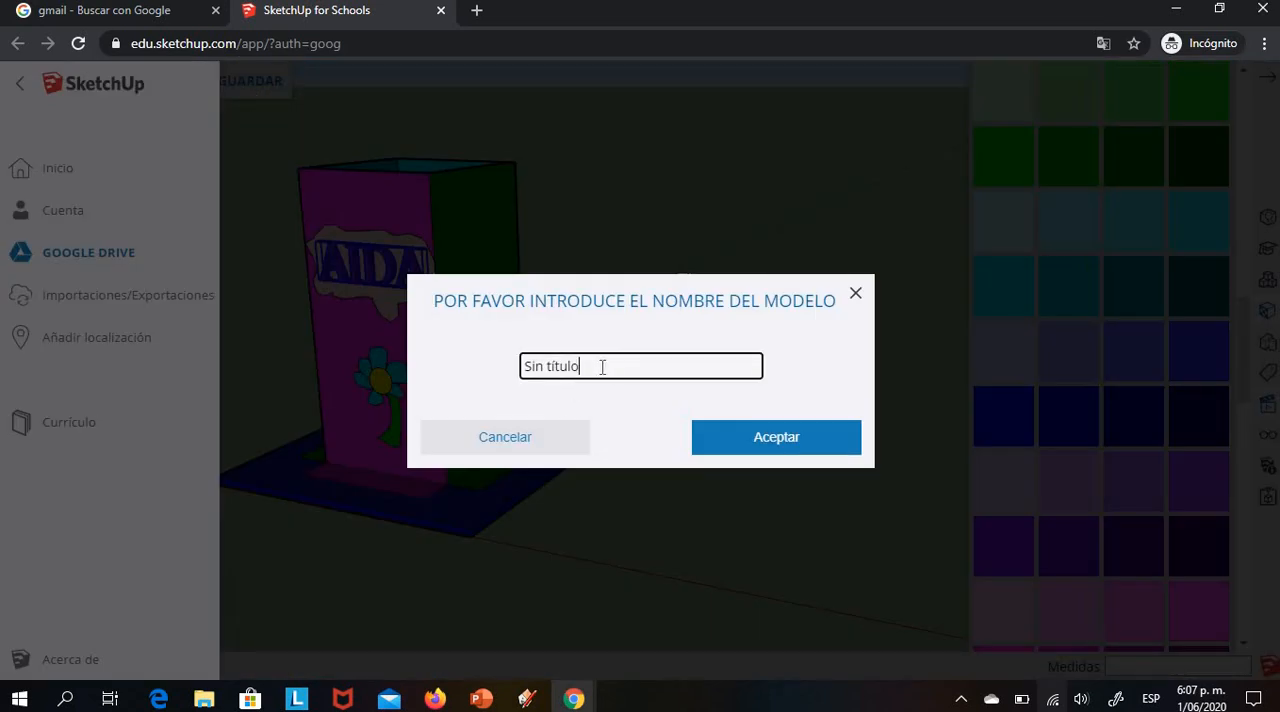
pyautogui.press('BackSpace')
pyautogui.press('BackSpace')
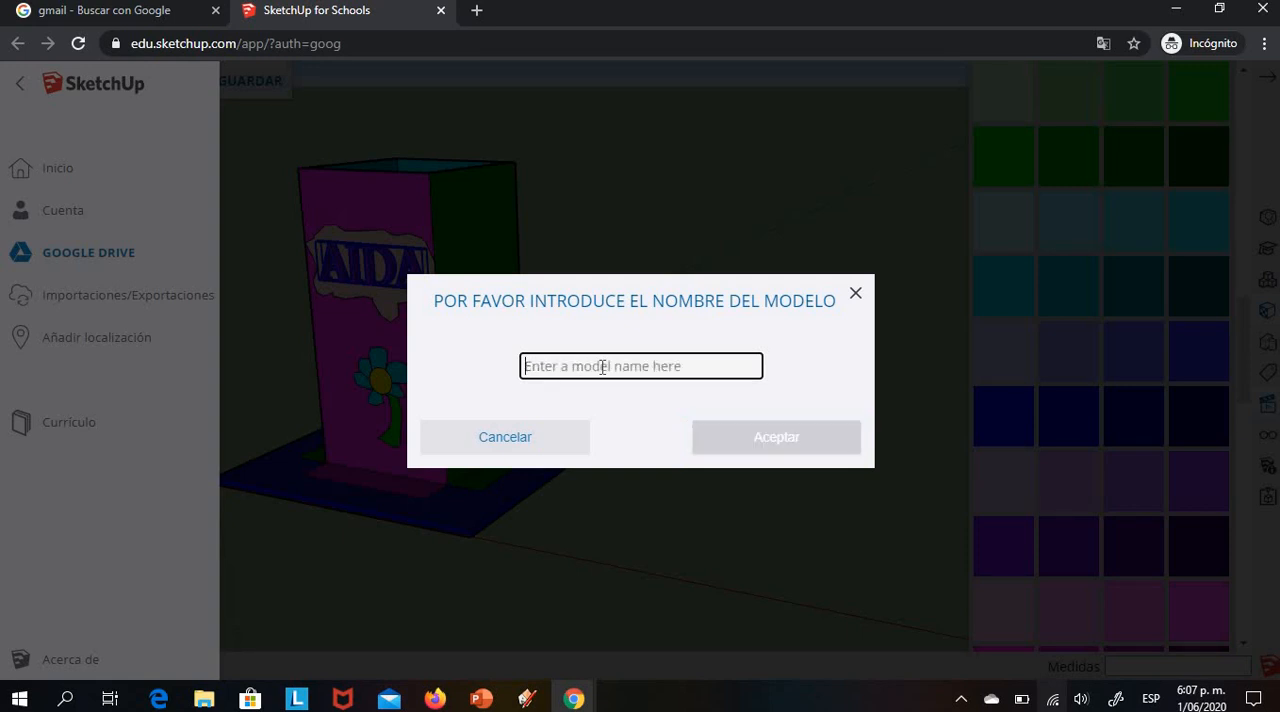
pyautogui.write('P')
pyautogui.press('capslock')
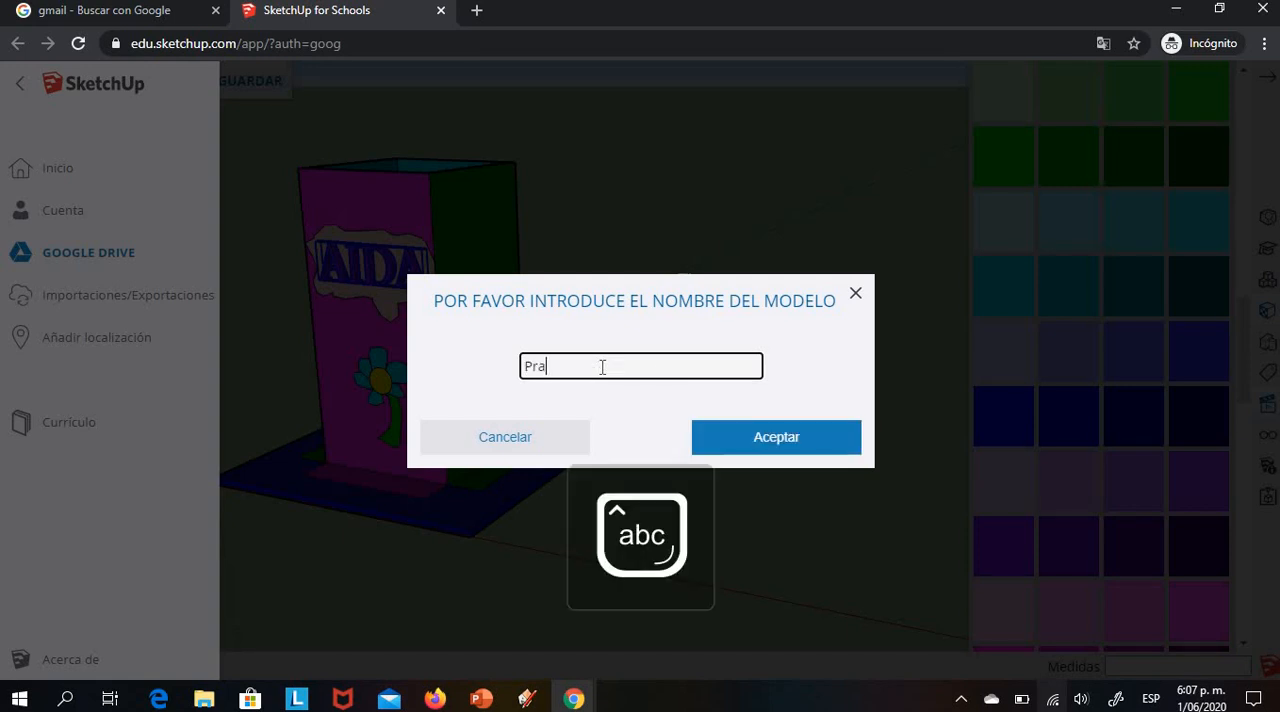
pyautogui.write('ractica2 Aida Urrutia')
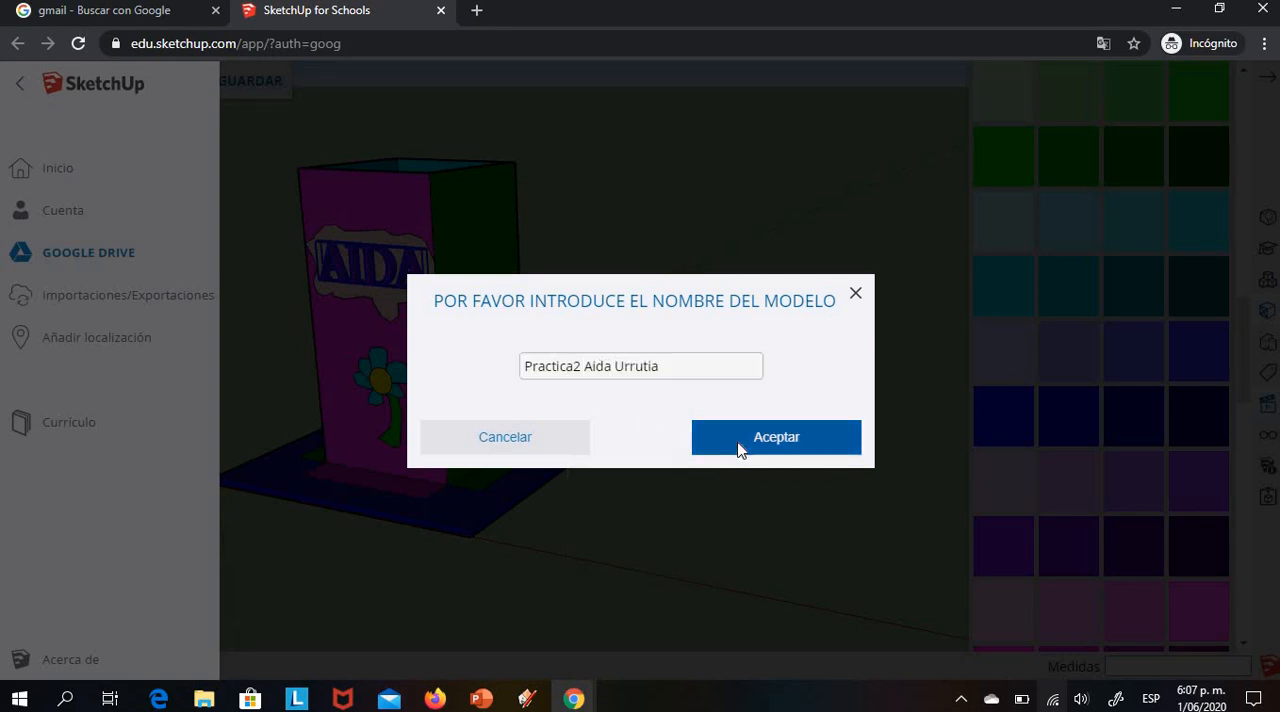
pyautogui.click(739, 450)
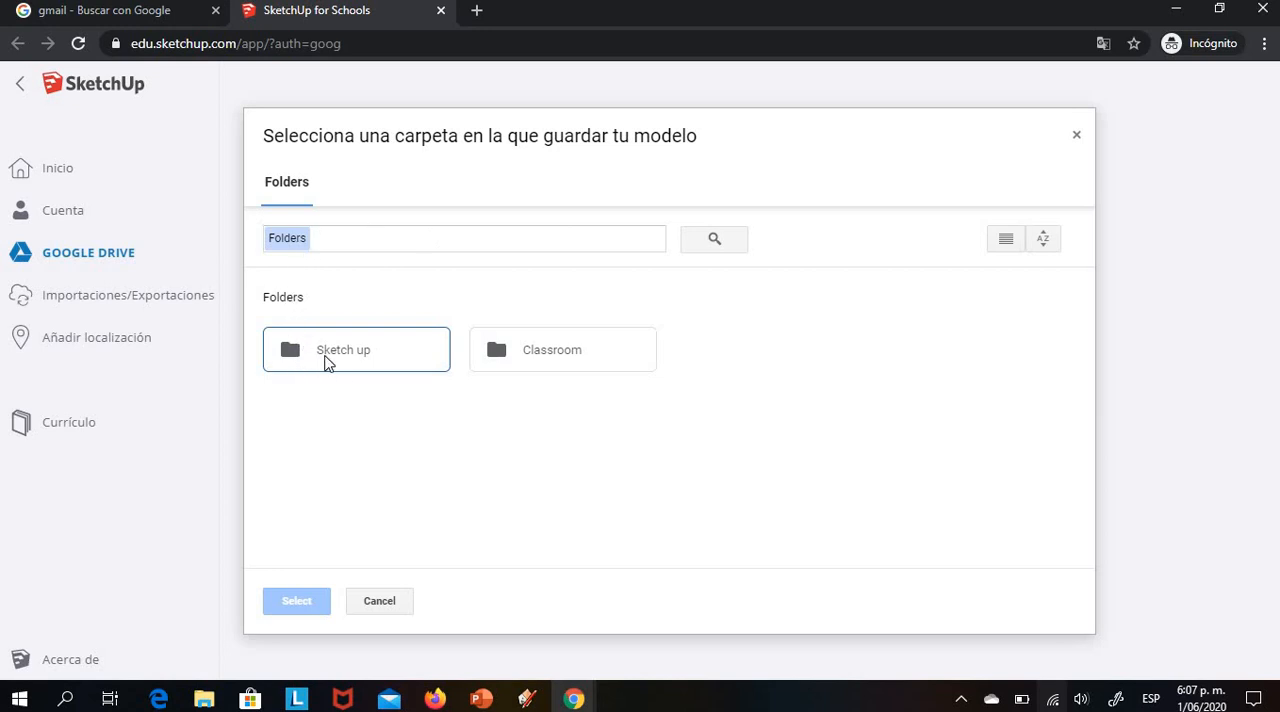
pyautogui.click(337, 360)
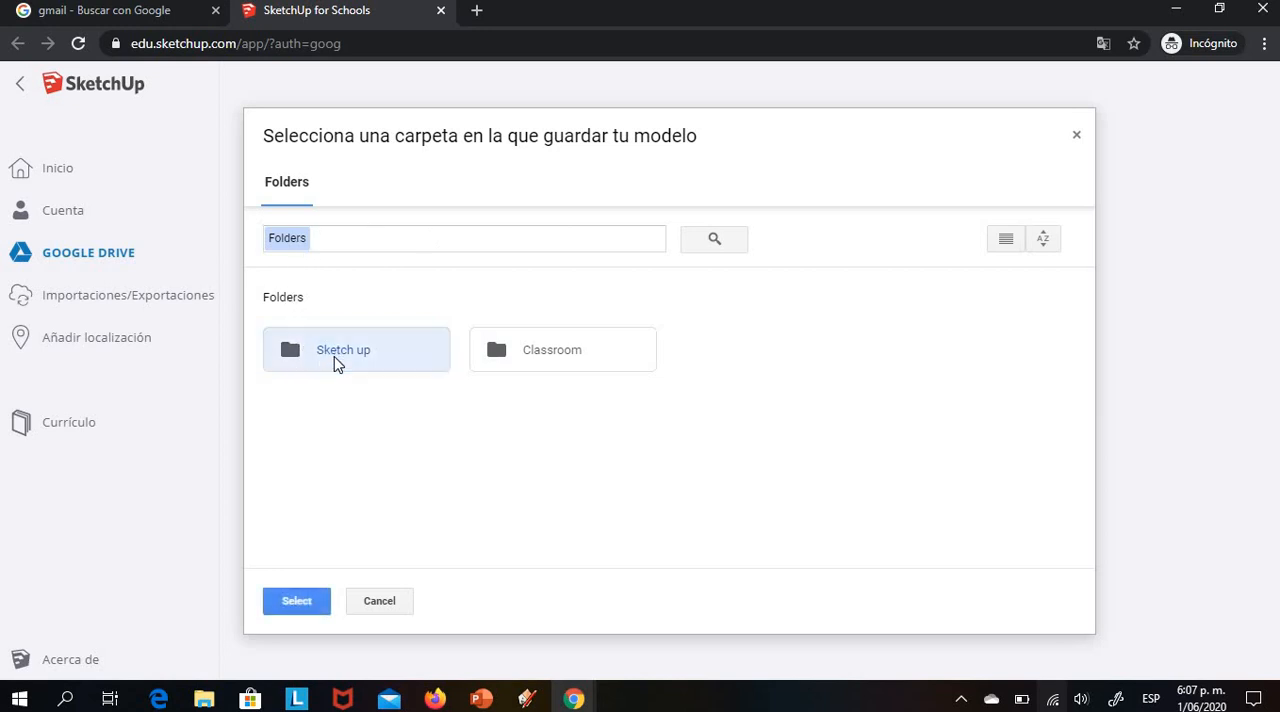
pyautogui.click(297, 601)
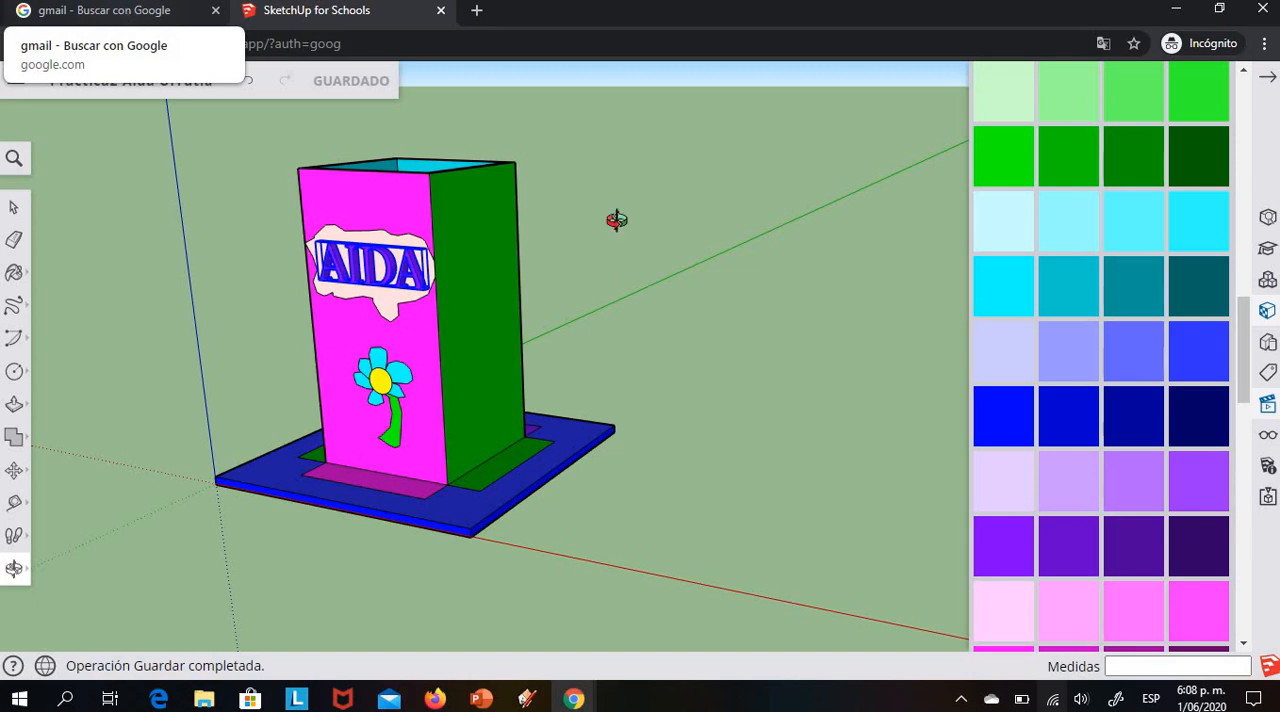
pyautogui.moveTo(660, 472); pyautogui.dragTo(649, 492)
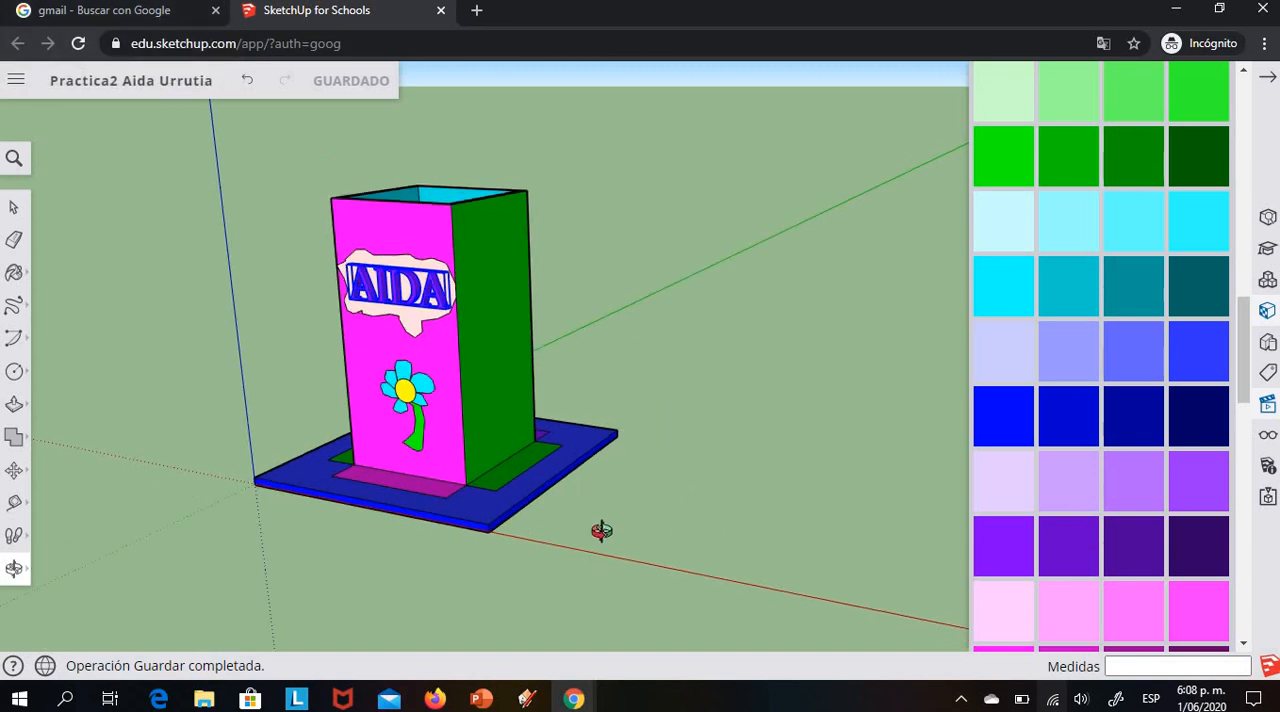
pyautogui.moveTo(601, 531)
pyautogui.mouseDown()
pyautogui.moveTo(594, 554)
pyautogui.moveTo(632, 487)
pyautogui.mouseUp()
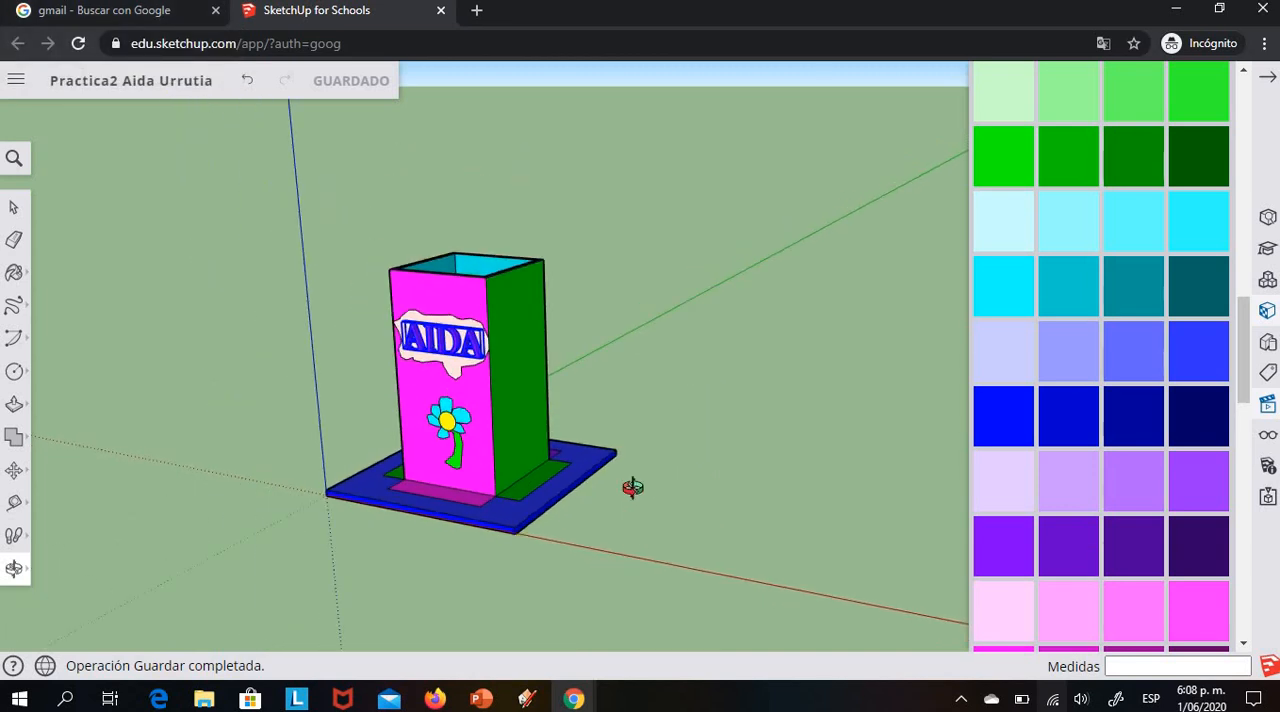